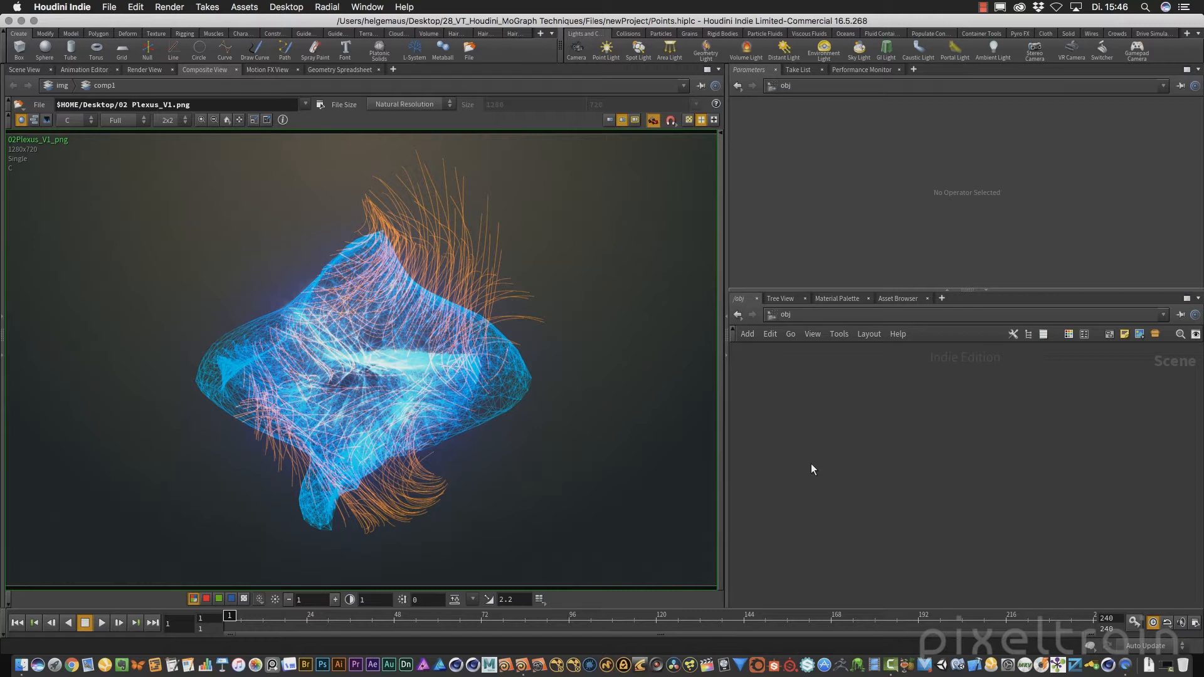
Step: Create a geometry container in the scene and delete the default file node inside it
left_click(28, 69)
key("Tab")
type("file")
key("Return")
left_click_drag(946, 427, 1077, 534)
key("Delete")
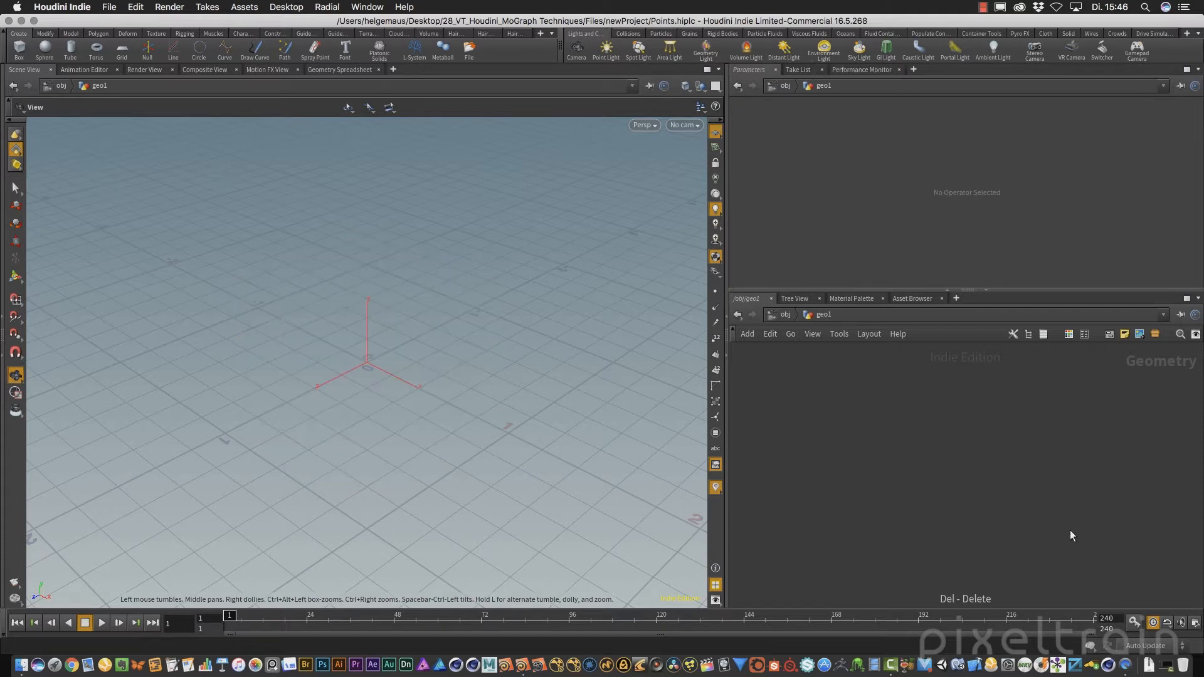
Step: Add a Platonic Solids node to the empty network and set its solid type to Octahedron
middle_click_drag(403, 341, 418, 345)
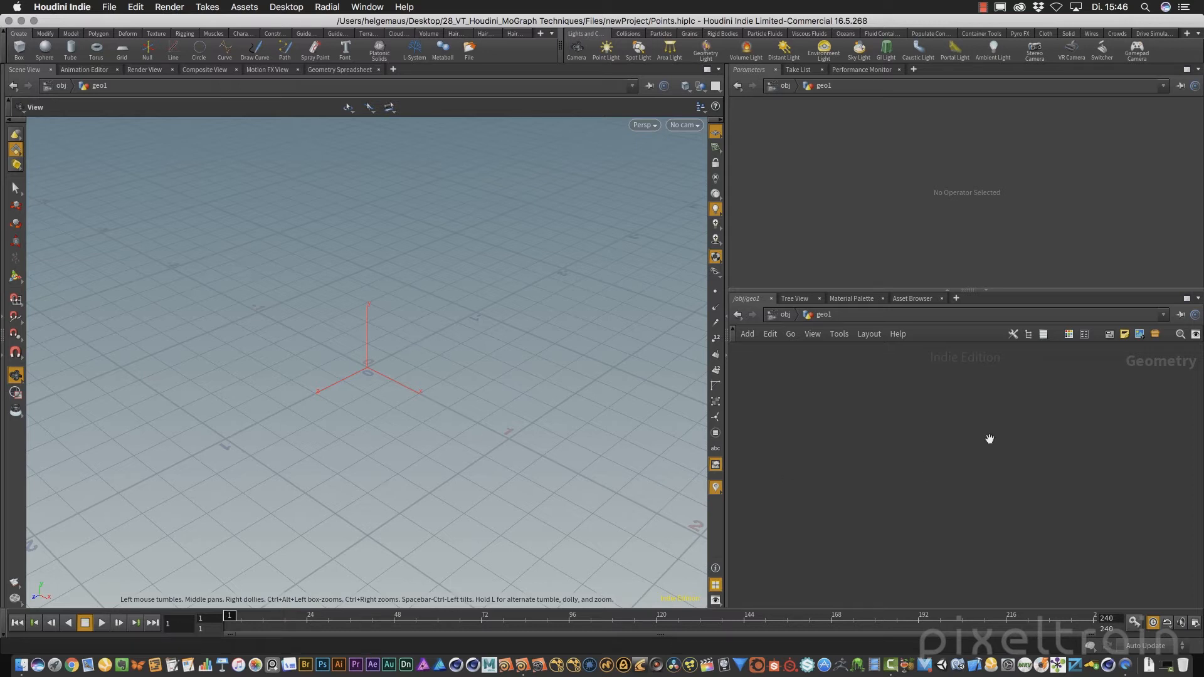
key("Tab")
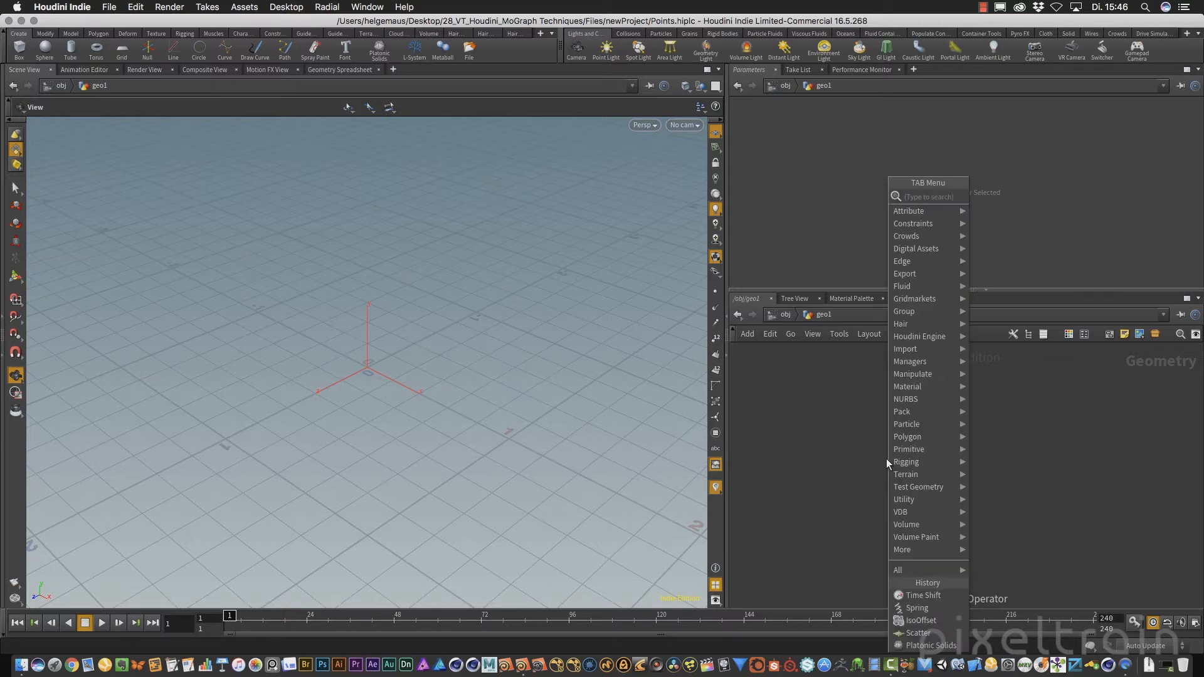
type("pla")
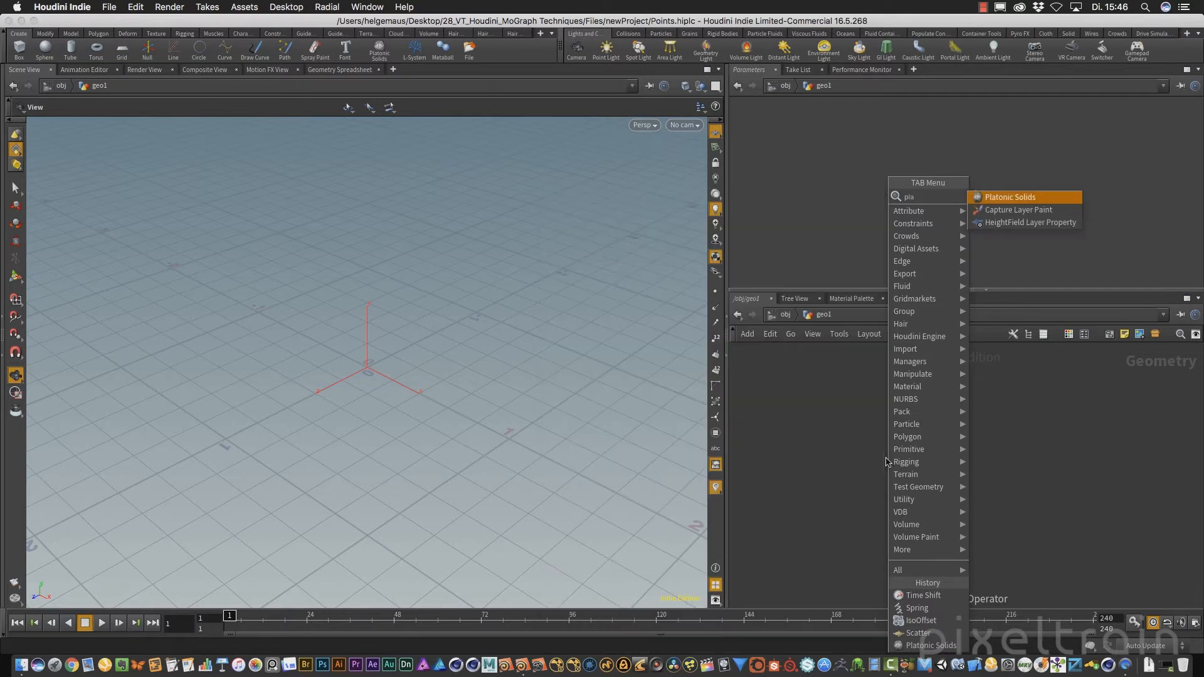
key("Return")
left_click(906, 428)
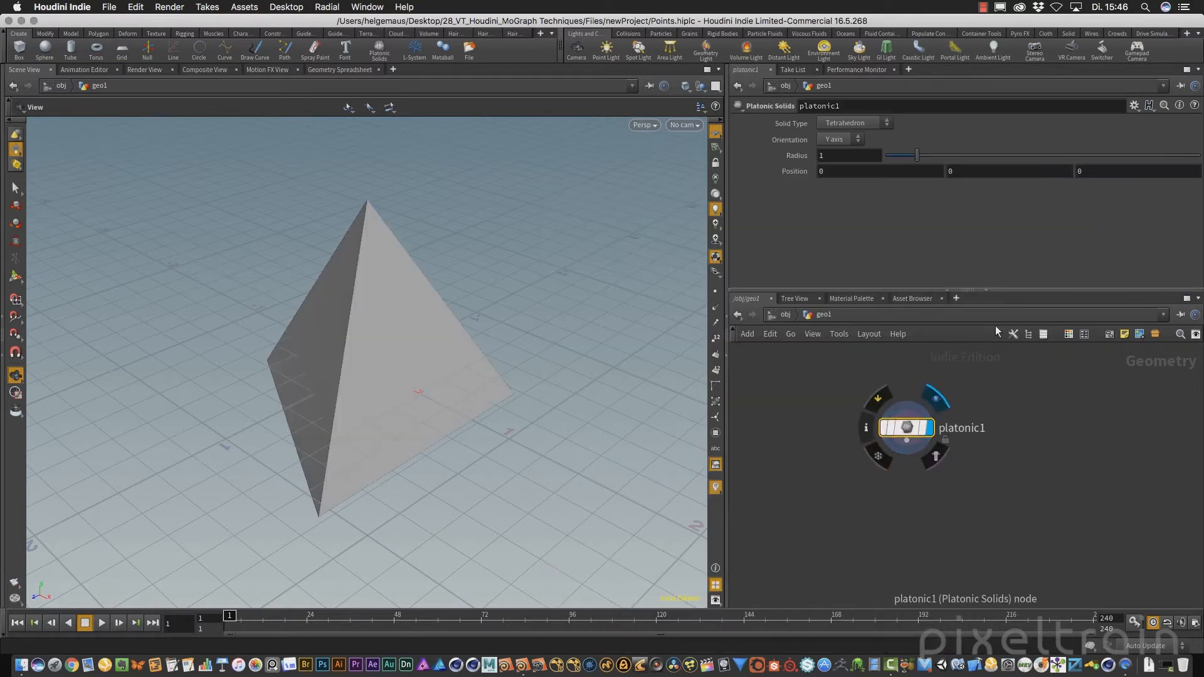
left_click(856, 121)
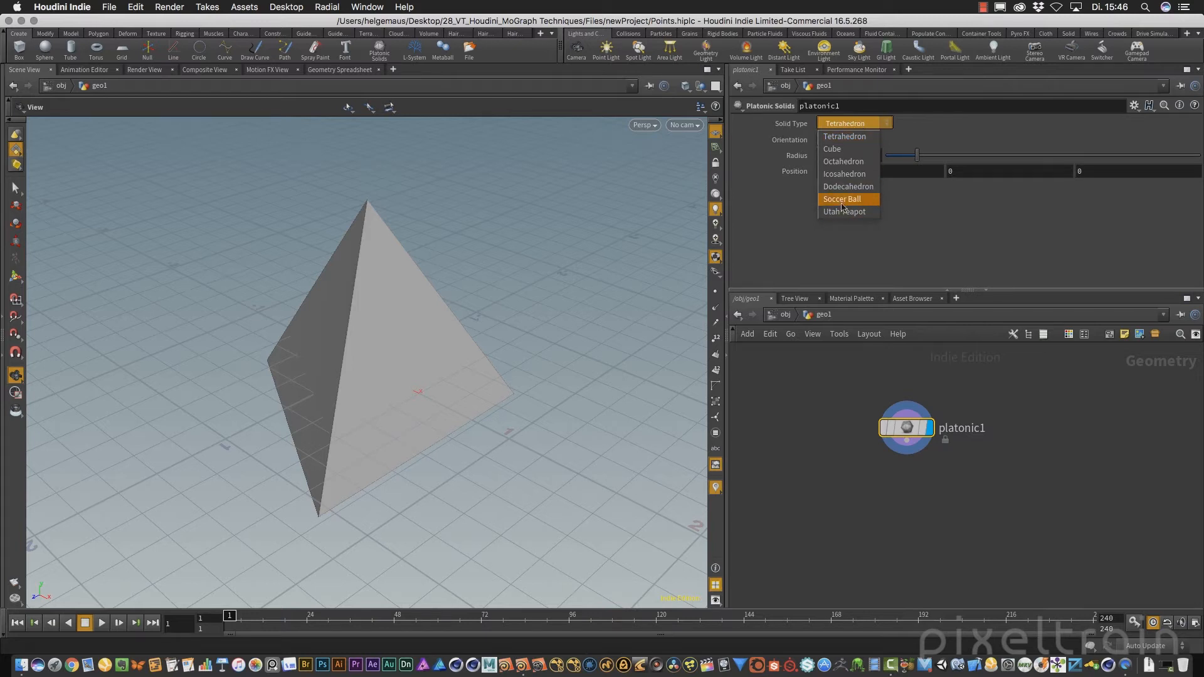
left_click(855, 162)
left_click_drag(281, 449, 342, 401)
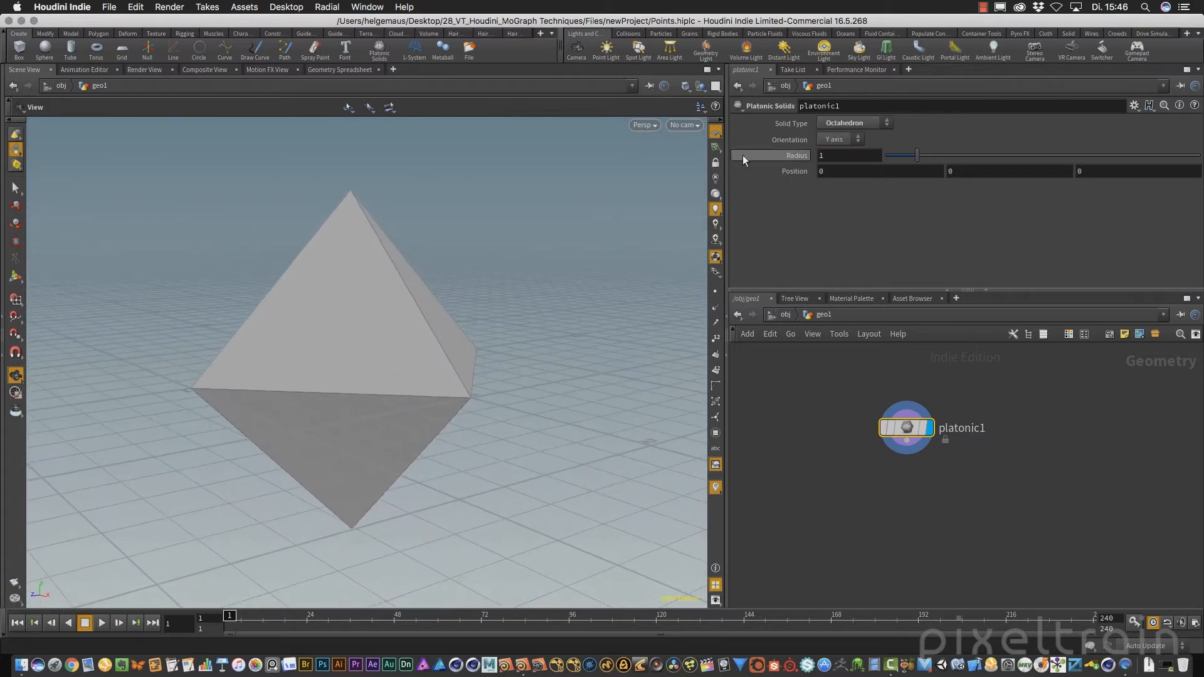
Step: Hide the viewport's reference grid and inspect the octahedron node's geometry info
left_click(715, 133)
mouse_move(422, 430)
left_mouse_down()
mouse_move(388, 406)
mouse_move(346, 413)
mouse_move(408, 412)
left_mouse_up()
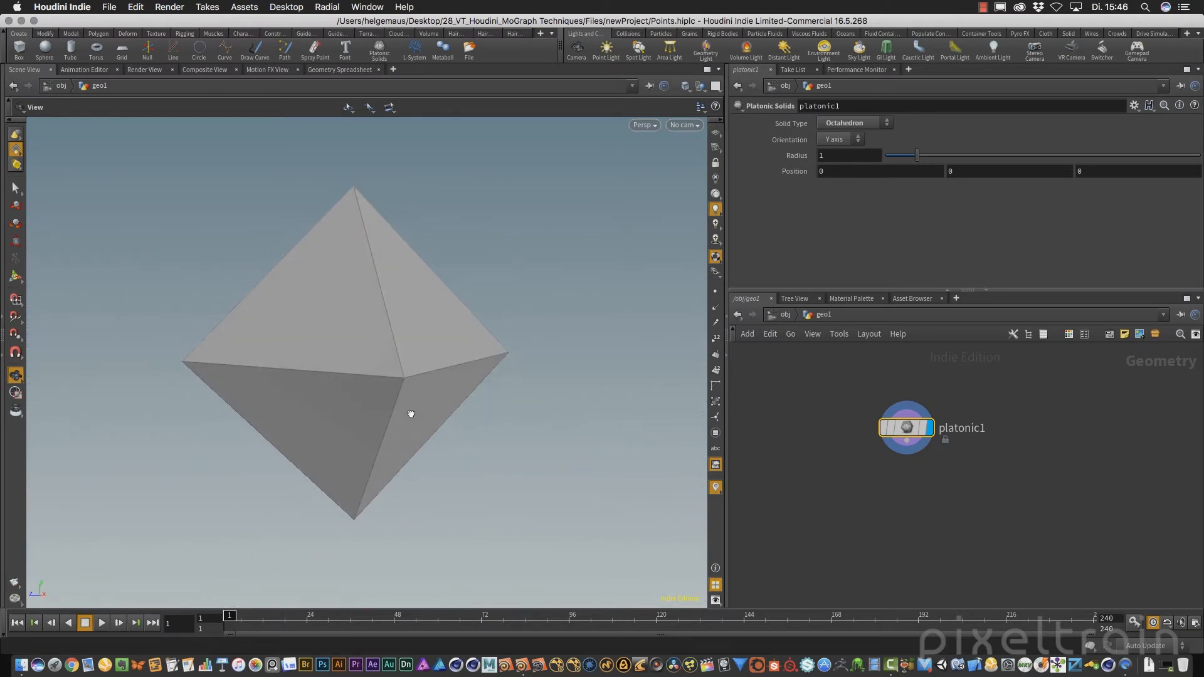
middle_click(907, 430)
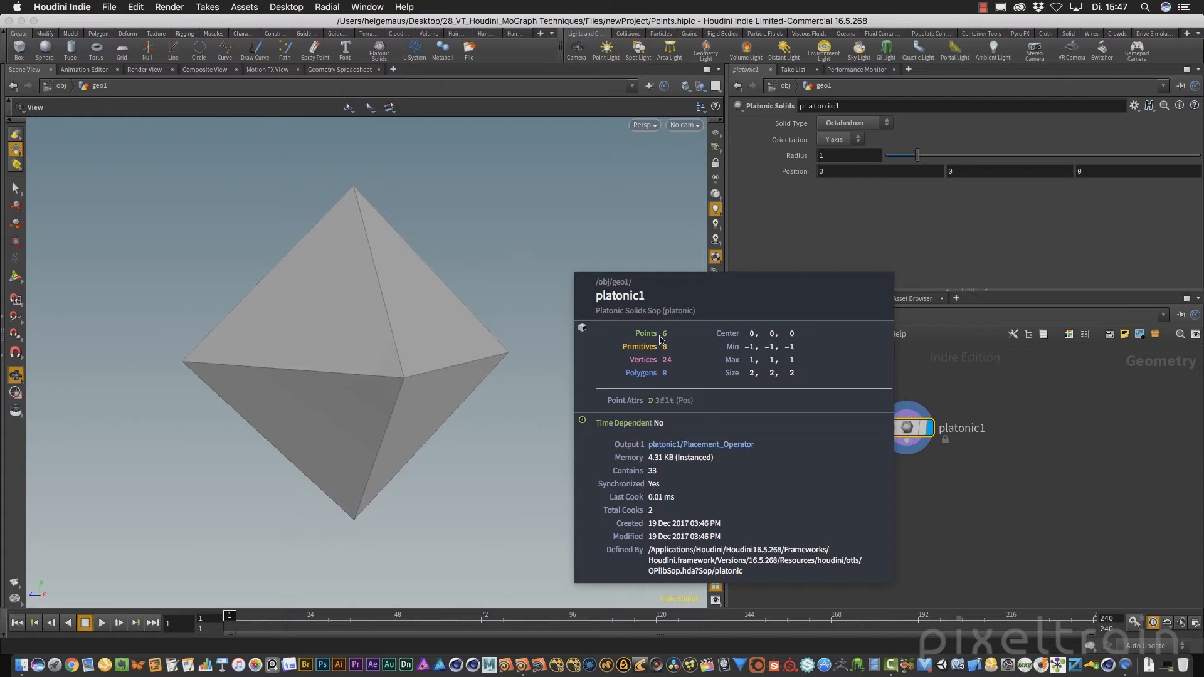
middle_click_drag(659, 336, 658, 334)
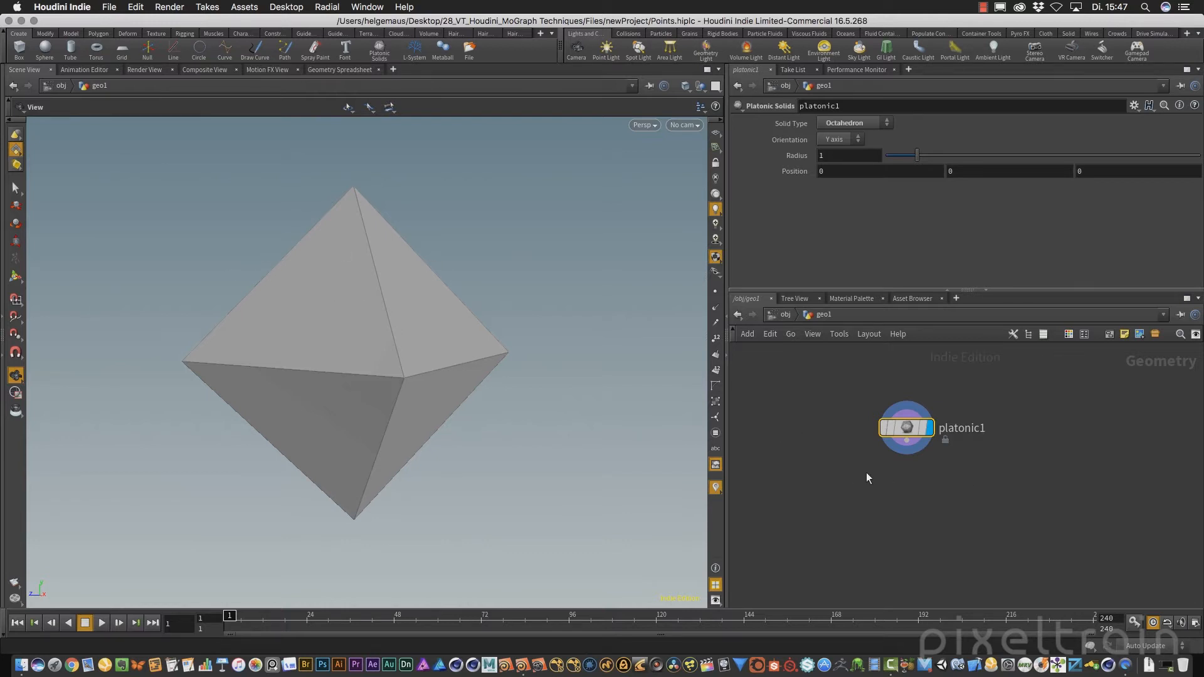
Step: Add a Scatter node fed by the Platonic Solids node, display its points and inspect its geometry info
key("Tab")
type("scatter")
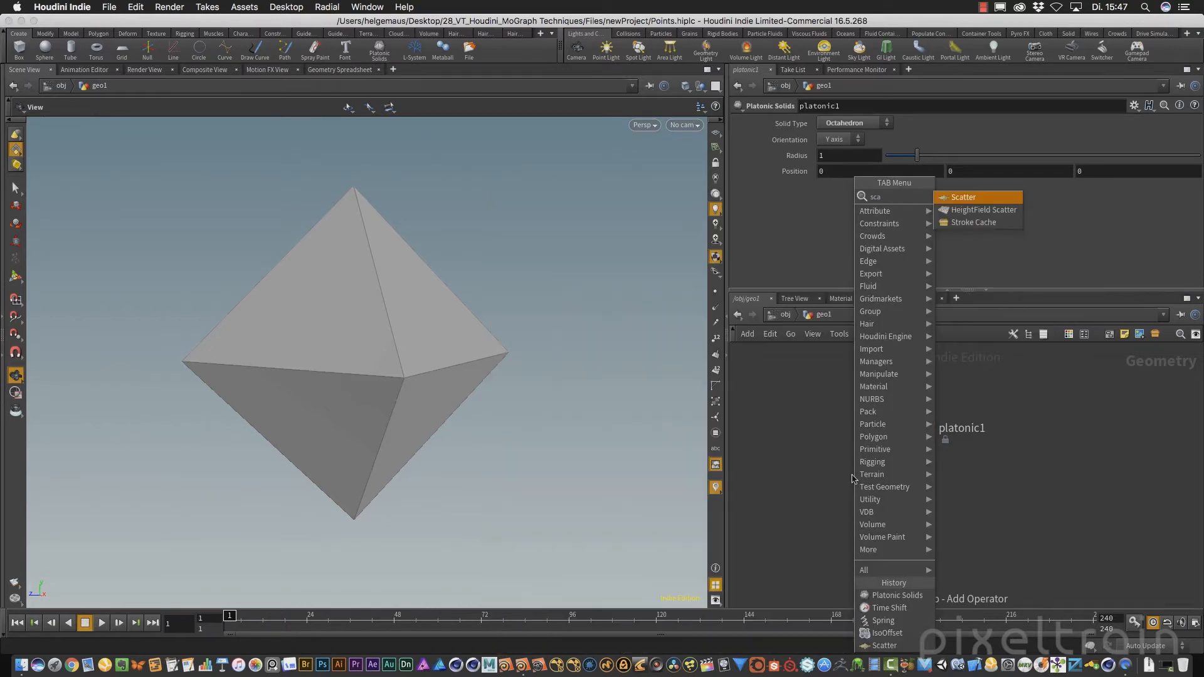
key("Return")
left_click(851, 475)
left_click(907, 440)
left_click(852, 462)
left_click(876, 477)
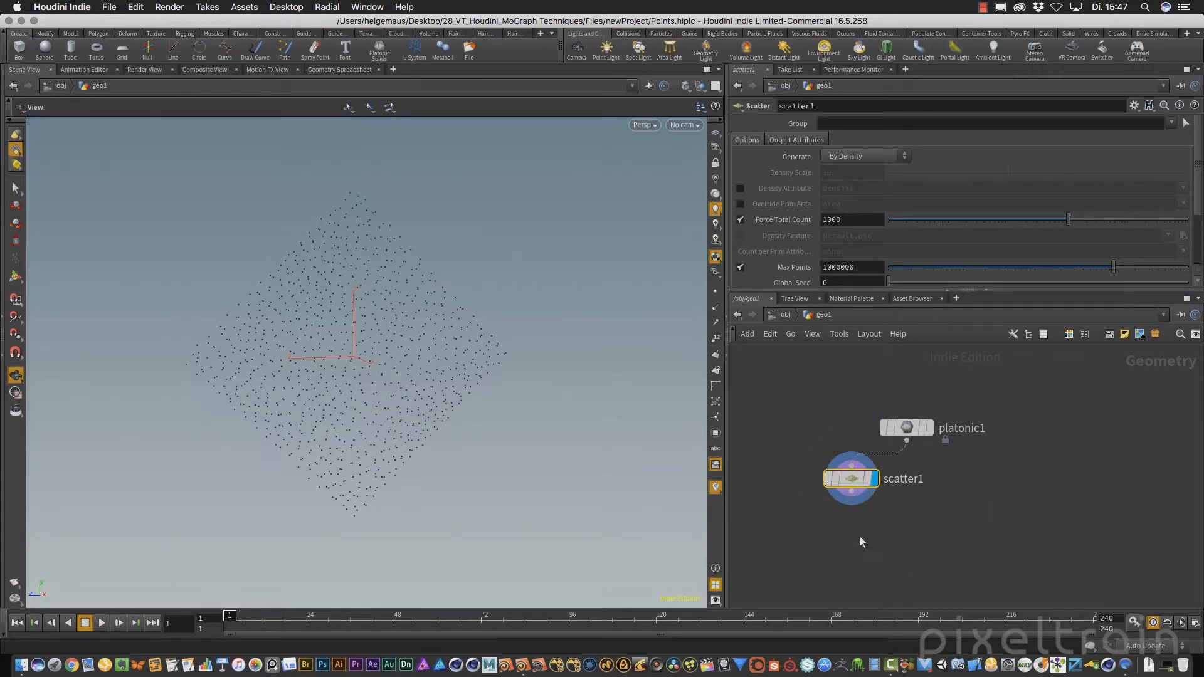
middle_click(853, 480)
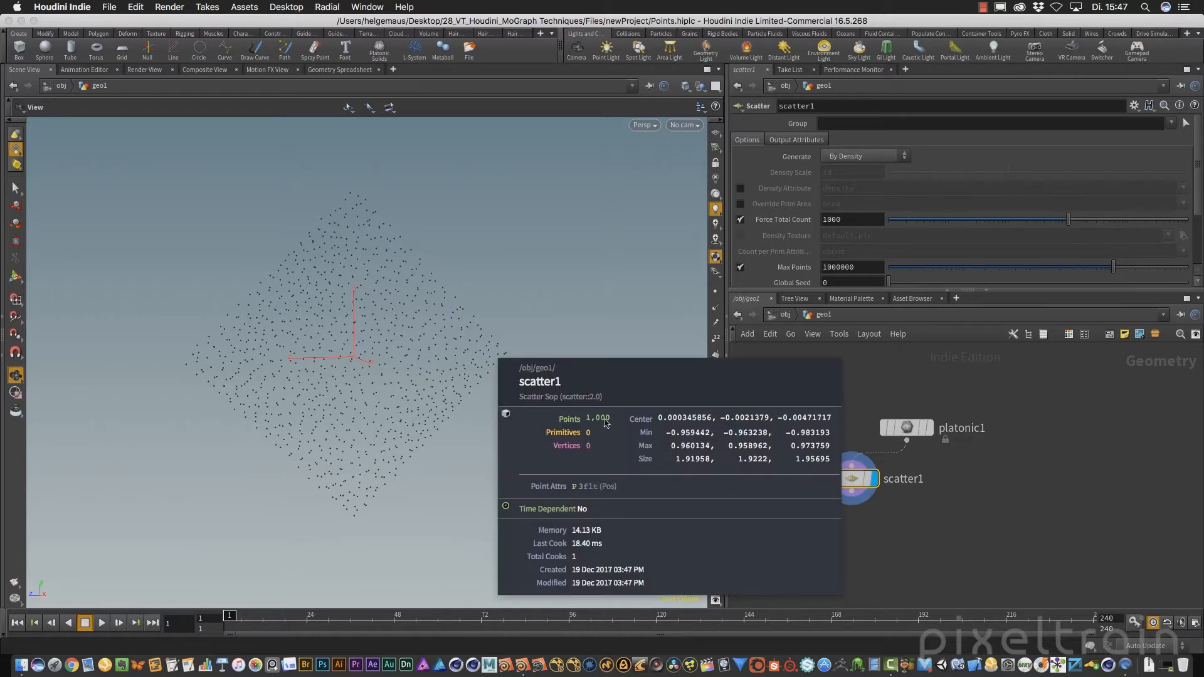
left_click_drag(1127, 292, 1130, 345)
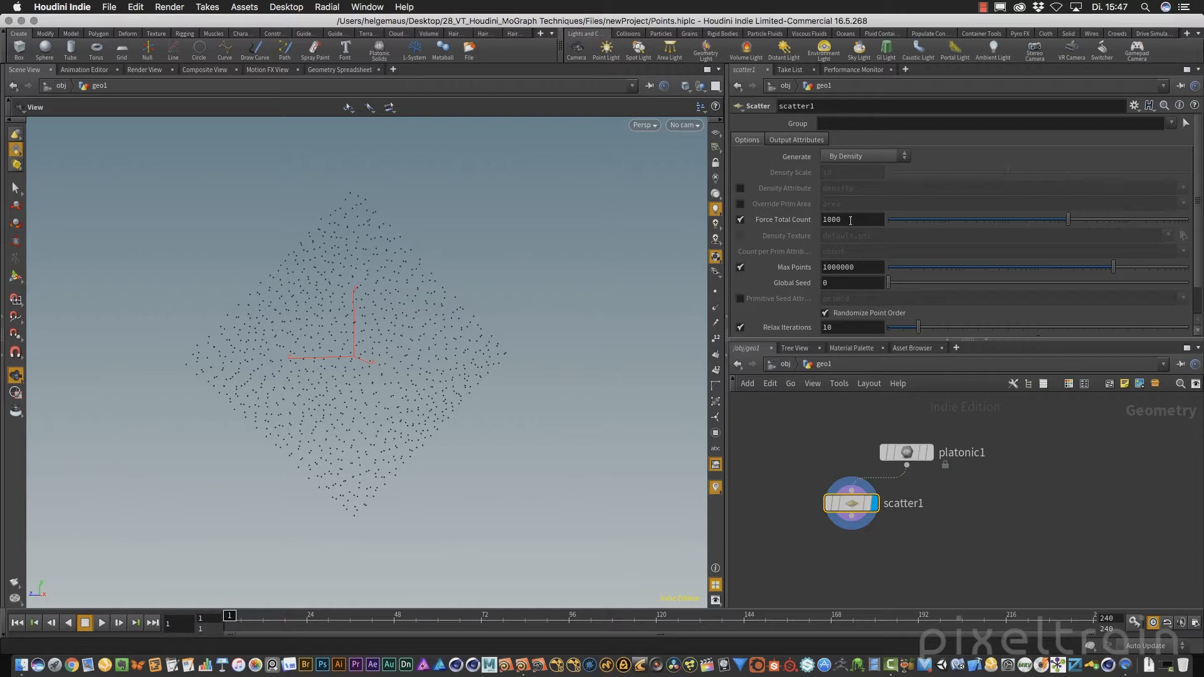
Step: Set the viewport's particle point size to 5 pixels in the display options
key("d")
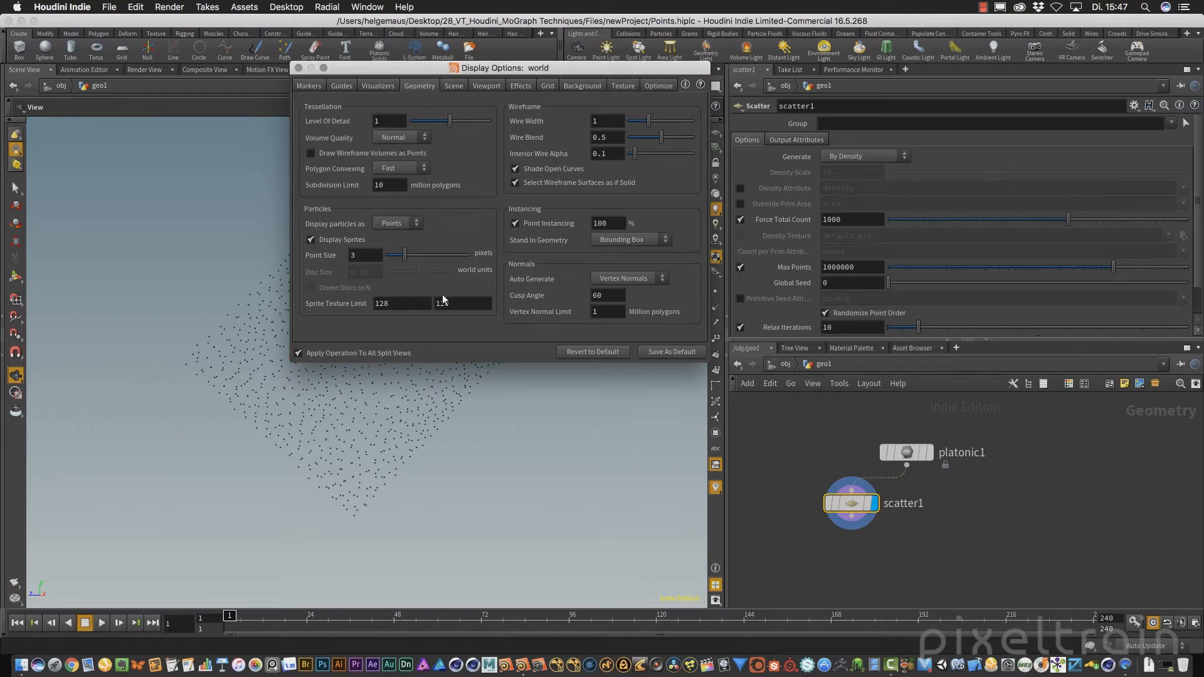
left_click_drag(356, 257, 320, 254)
key("Tab")
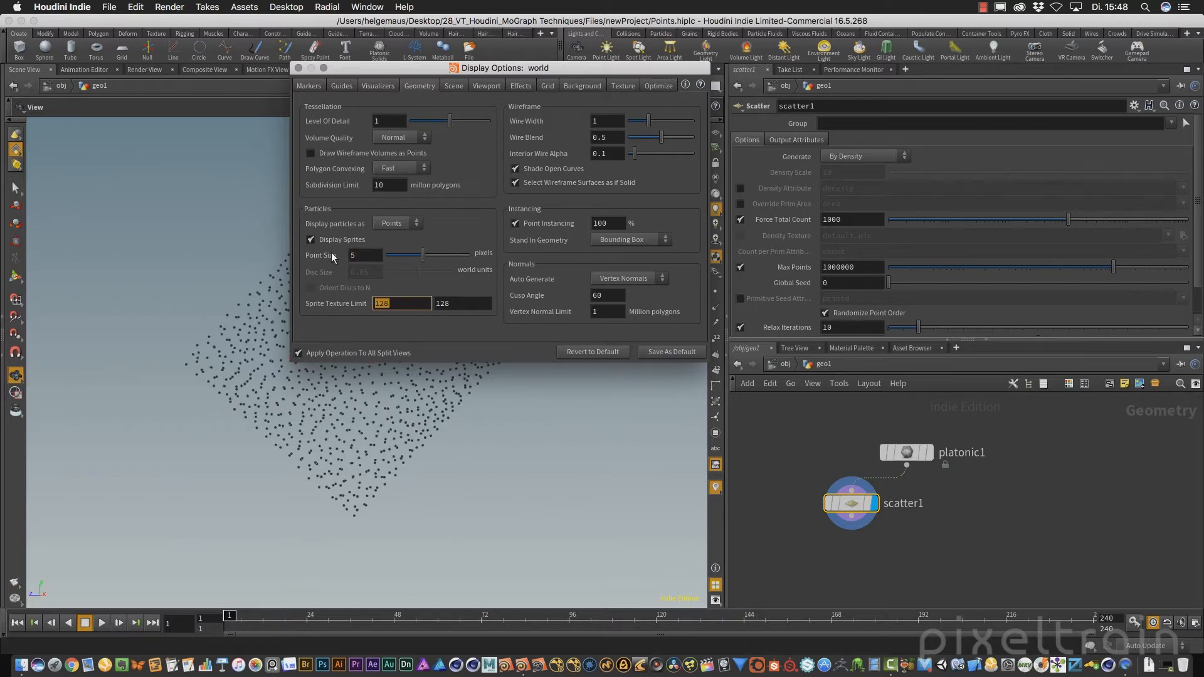
left_click_drag(446, 70, 620, 83)
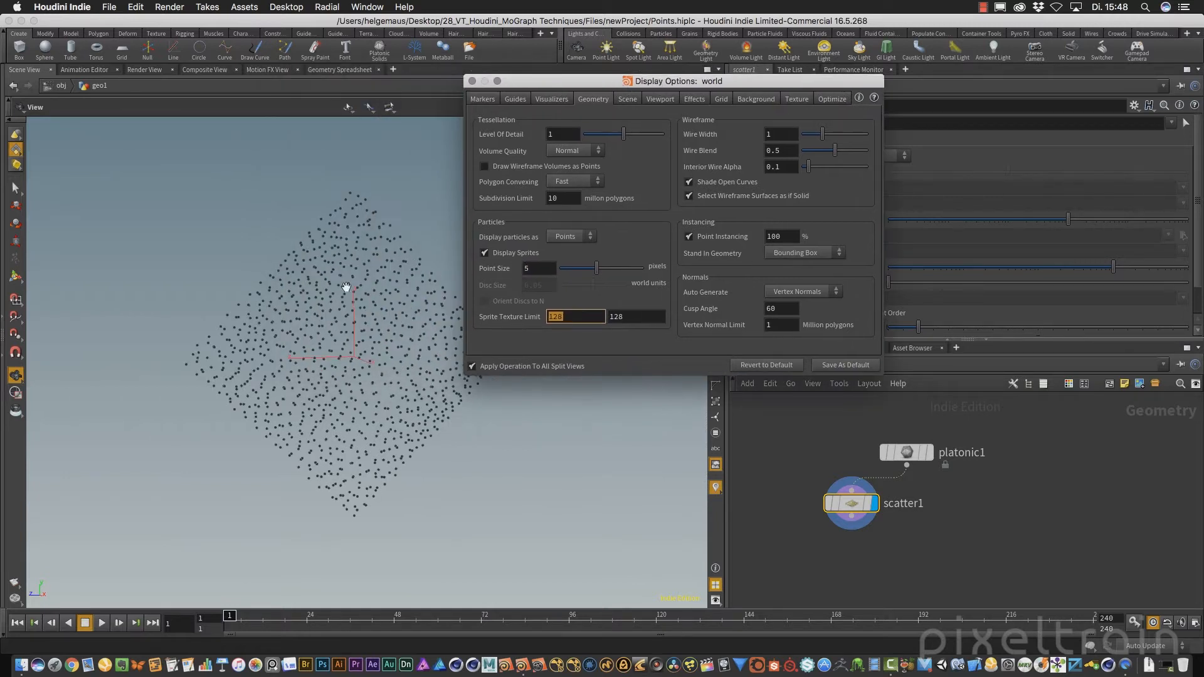
Step: Switch the viewport background to the Dark color scheme and close the display options
left_click(777, 100)
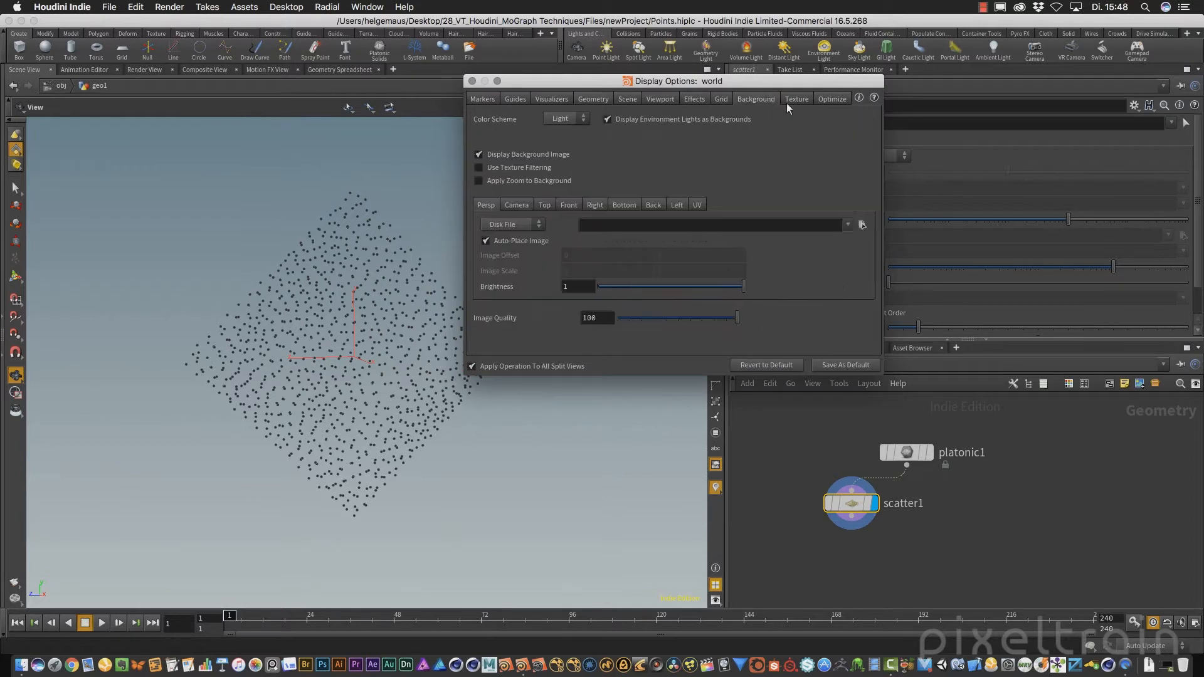
left_click(566, 119)
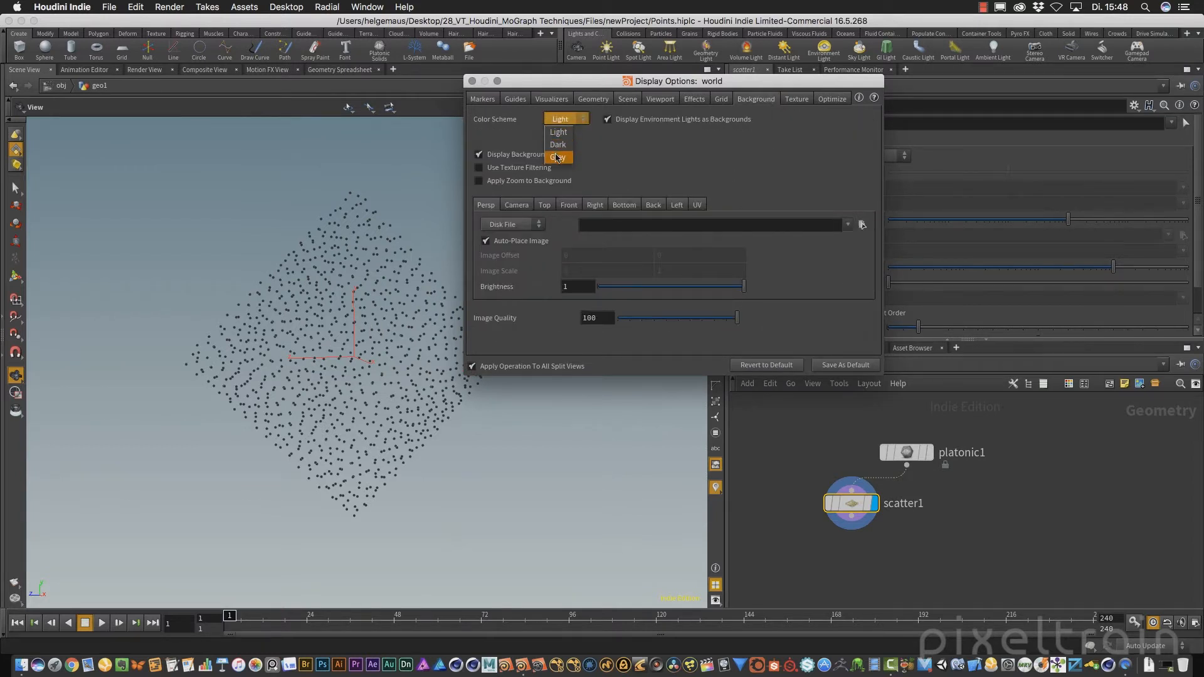
left_click(558, 144)
left_click(472, 81)
left_click(790, 481)
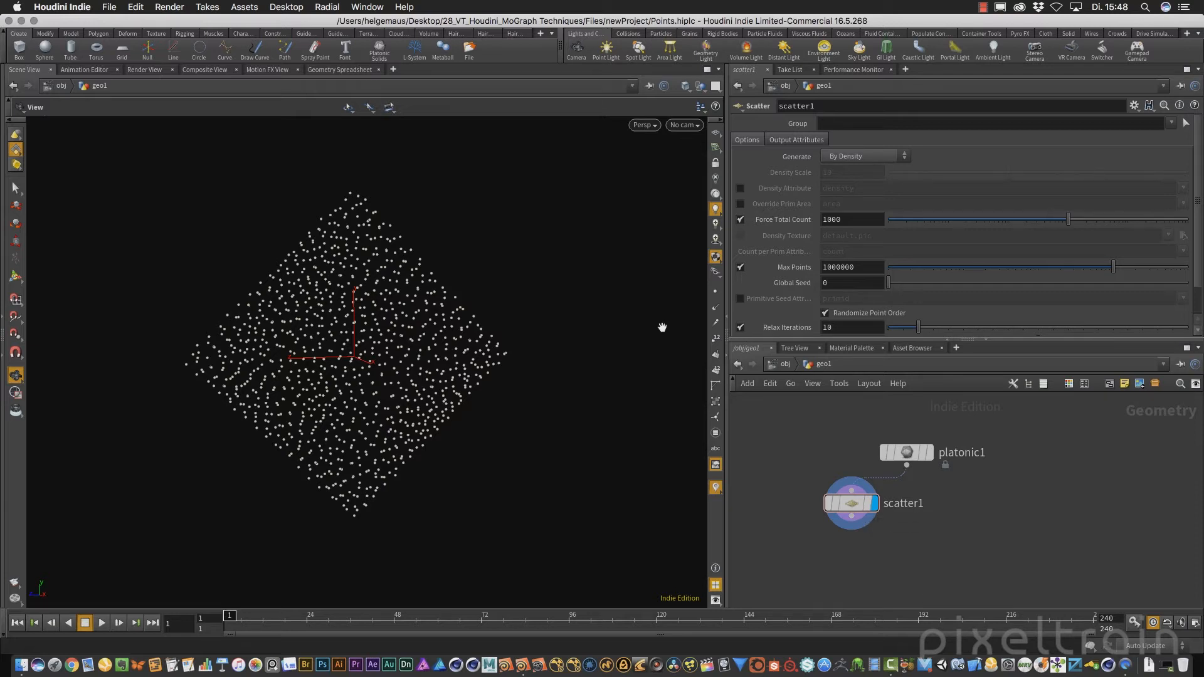
Step: Turn the Scatter node's Relax Iterations off and back on to compare the point distribution
left_click_drag(1091, 339, 1091, 371)
mouse_move(400, 405)
left_mouse_down()
mouse_move(406, 394)
mouse_move(427, 414)
mouse_move(524, 411)
mouse_move(551, 465)
mouse_move(380, 435)
mouse_move(438, 393)
mouse_move(401, 406)
mouse_move(415, 414)
left_mouse_up()
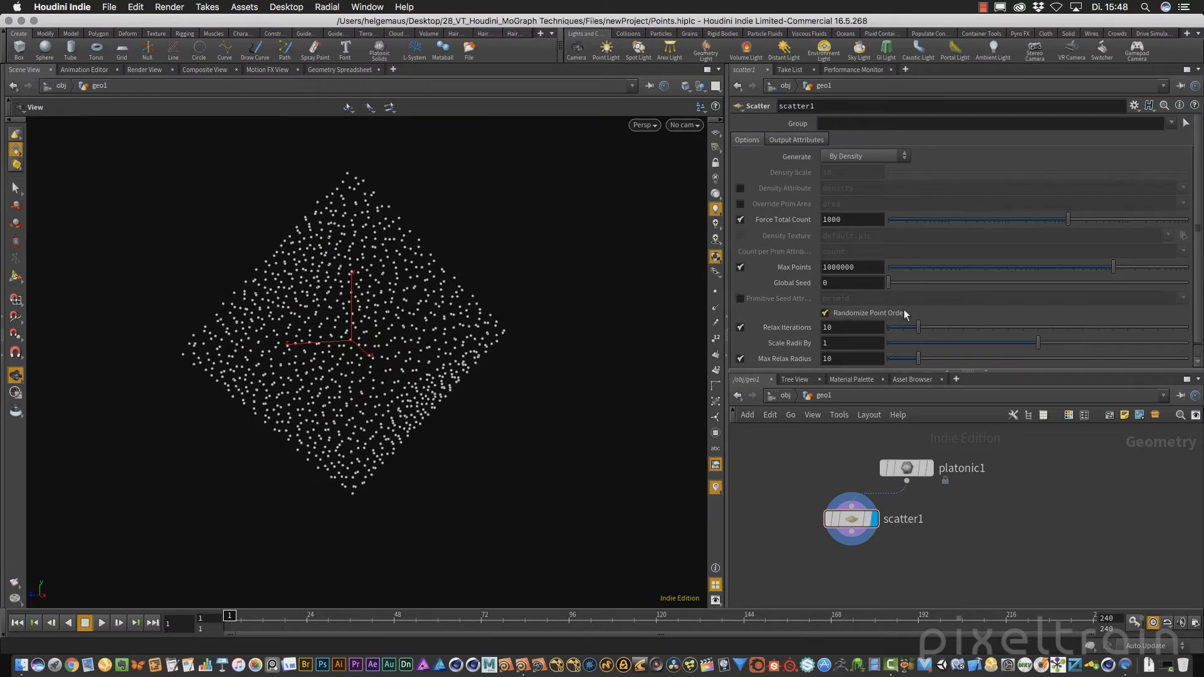
left_click_drag(1197, 272, 1198, 290)
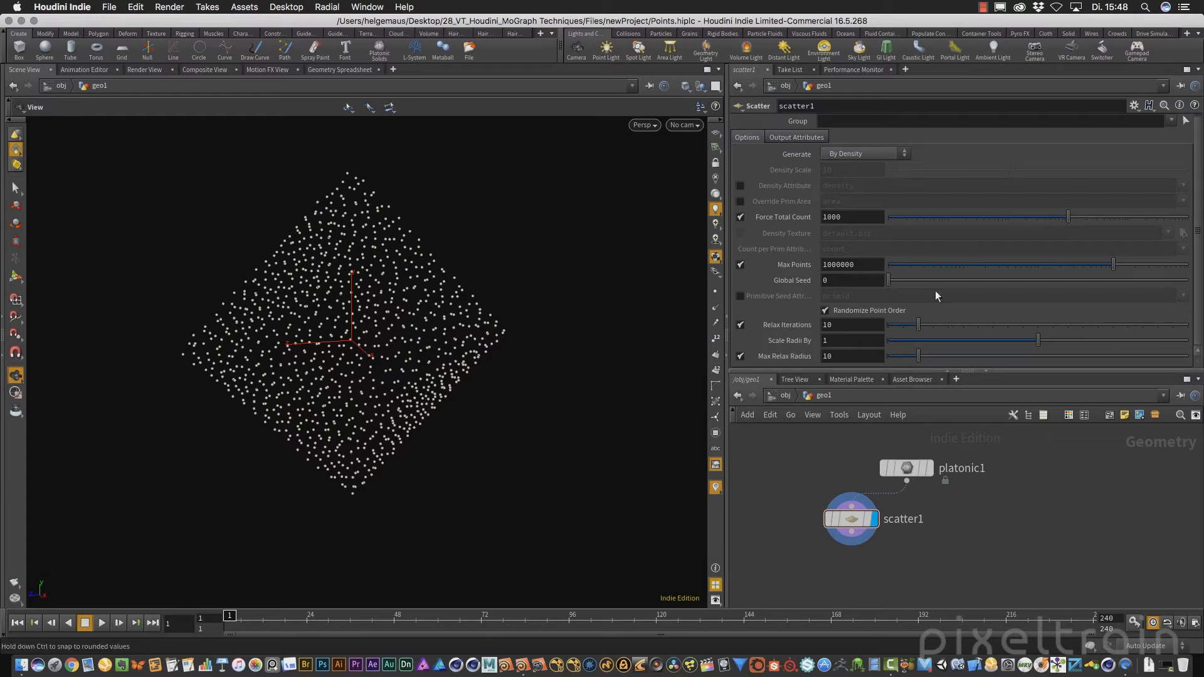
left_click(752, 325)
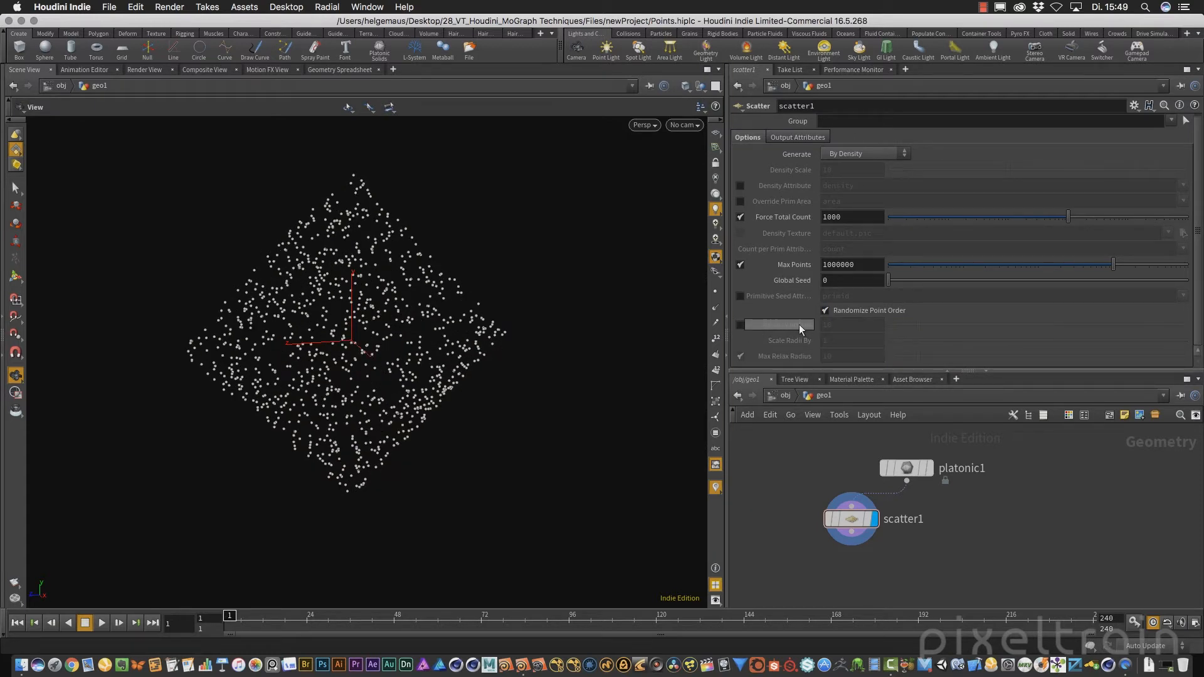
left_click_drag(380, 326, 538, 336)
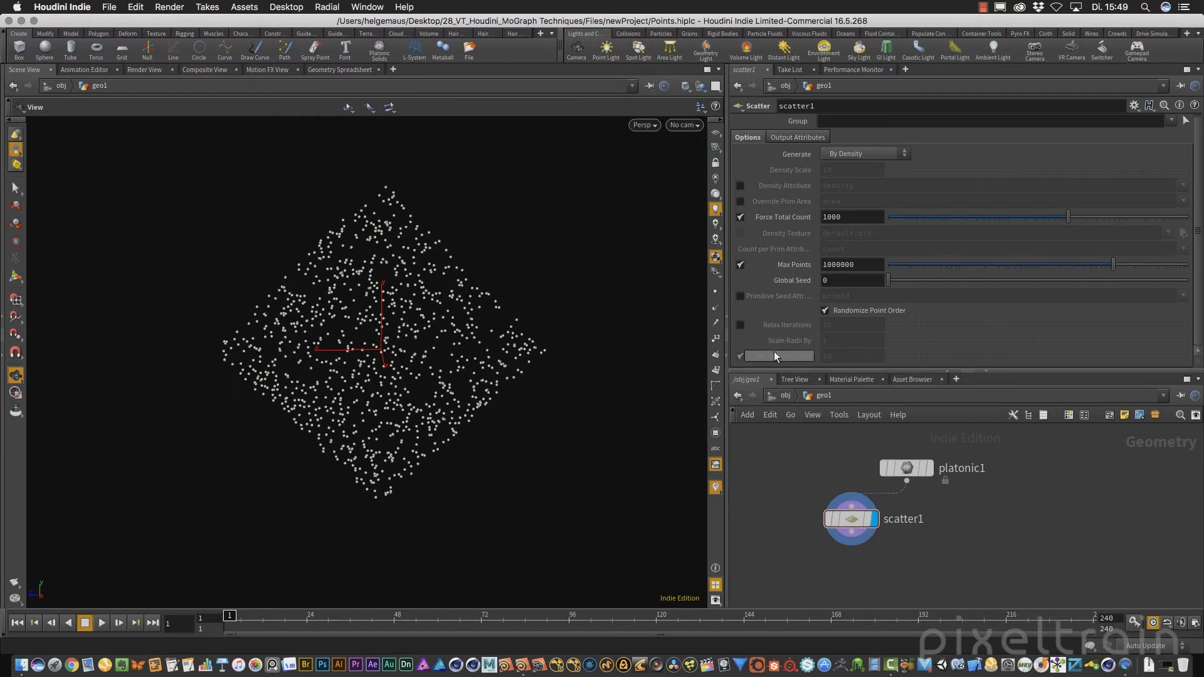
left_click(740, 325)
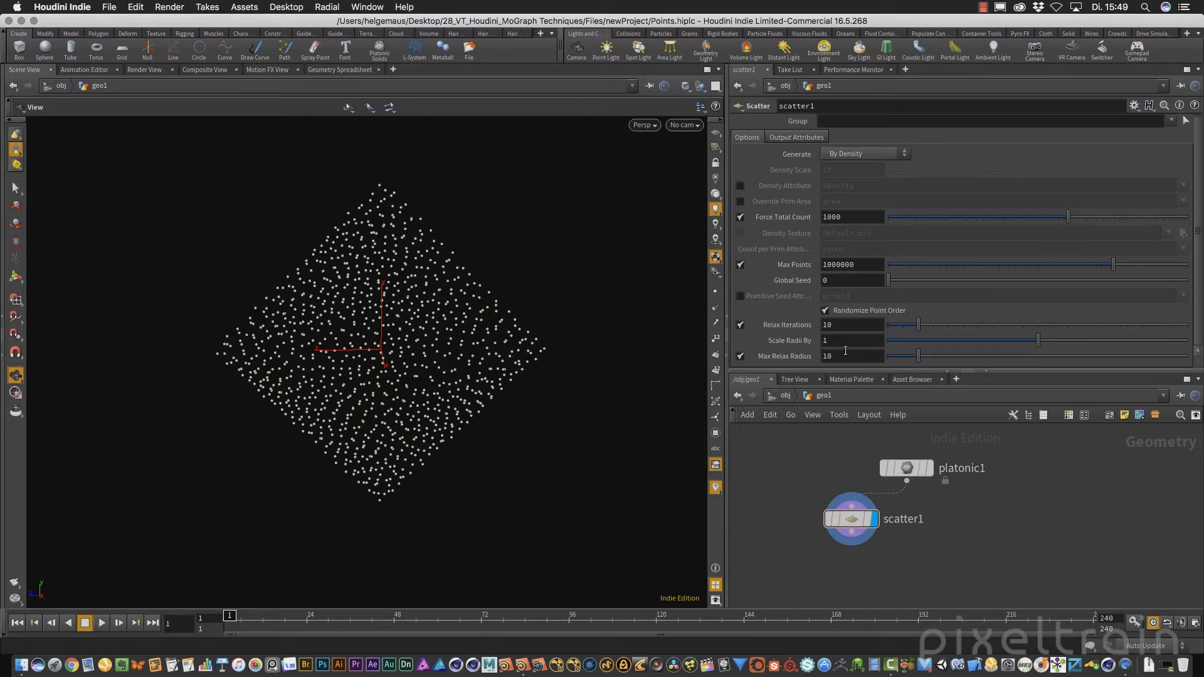
Step: Set the Scatter node's Relax Iterations to 20
left_click_drag(919, 322, 960, 328)
left_click_drag(950, 332, 919, 331)
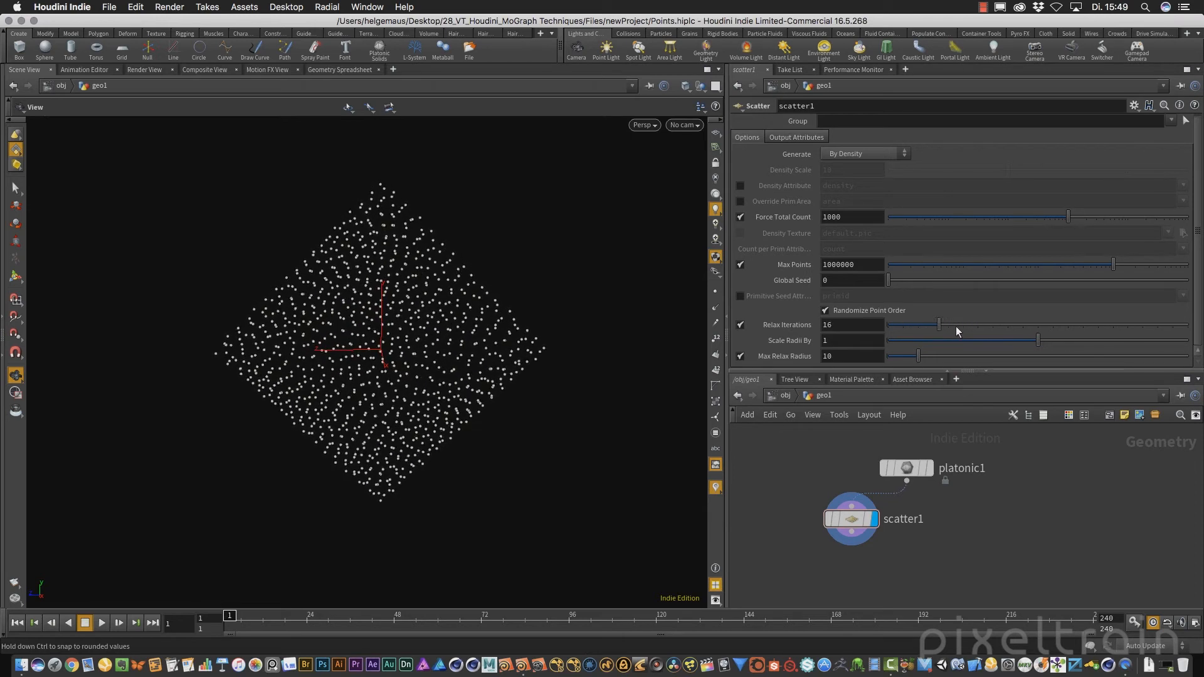
left_click_drag(958, 330, 948, 326)
left_click_drag(511, 363, 380, 341)
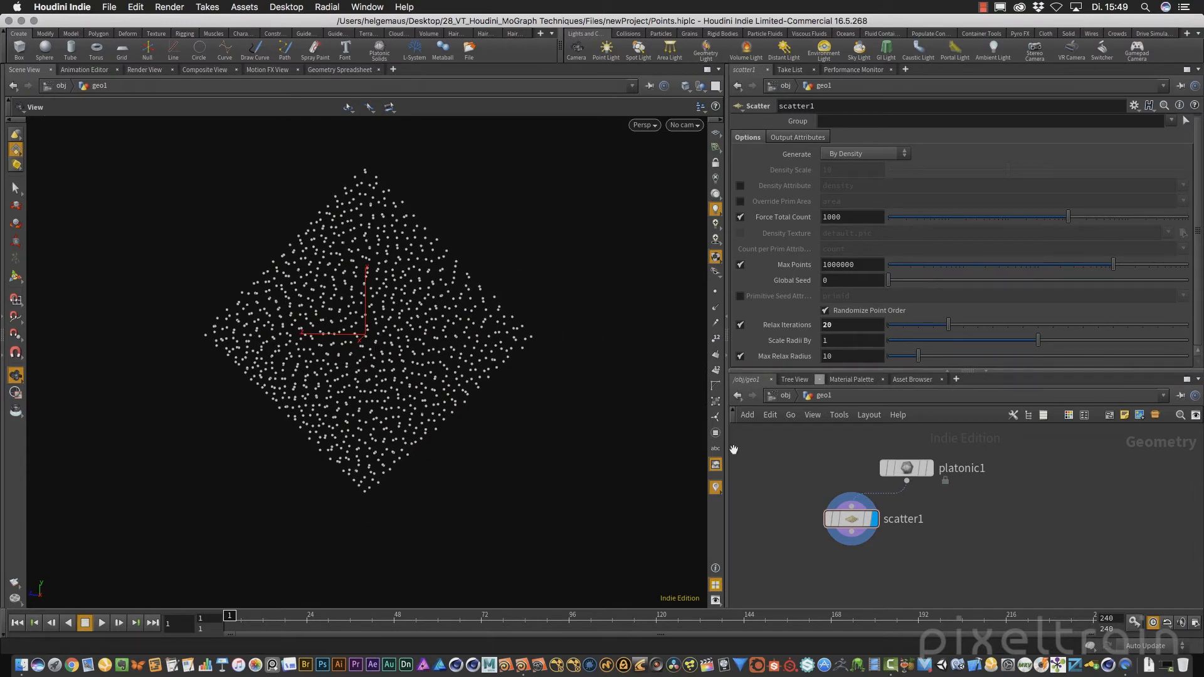
left_click_drag(893, 282, 863, 283)
left_click_drag(429, 346, 413, 345)
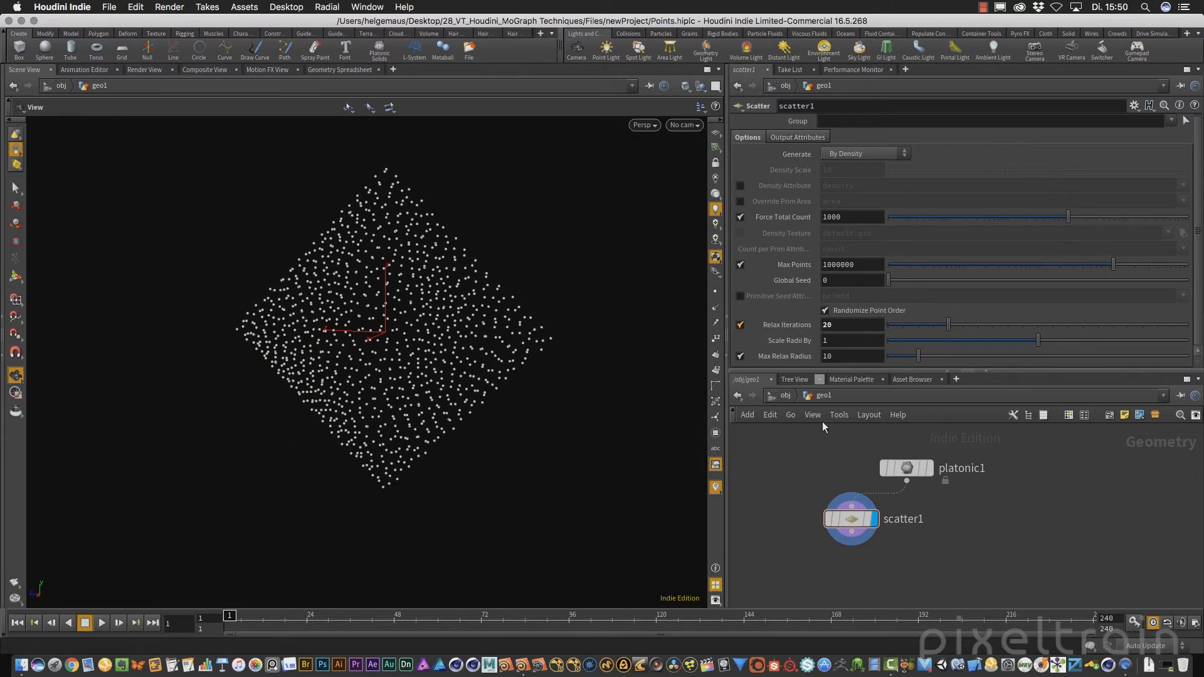
Step: Add an IsoOffset node beside the Scatter node, connect the Platonic Solids node as its source and display its fog volume
left_click_drag(920, 469, 923, 446)
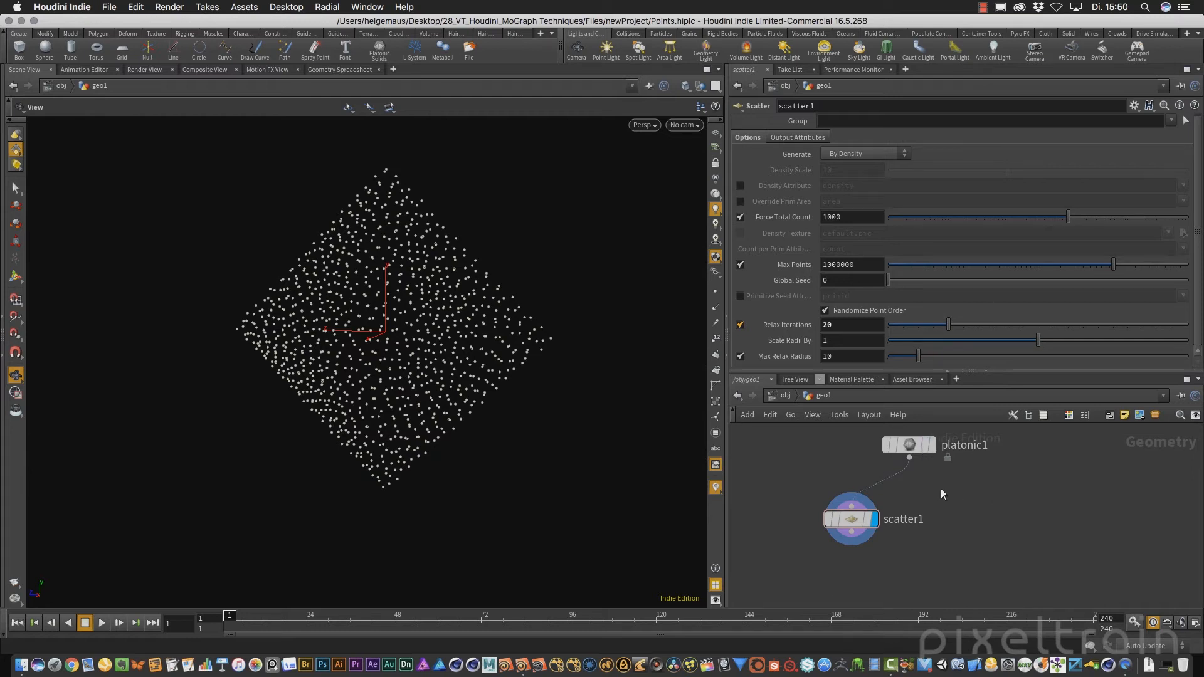
left_click_drag(894, 517, 876, 534)
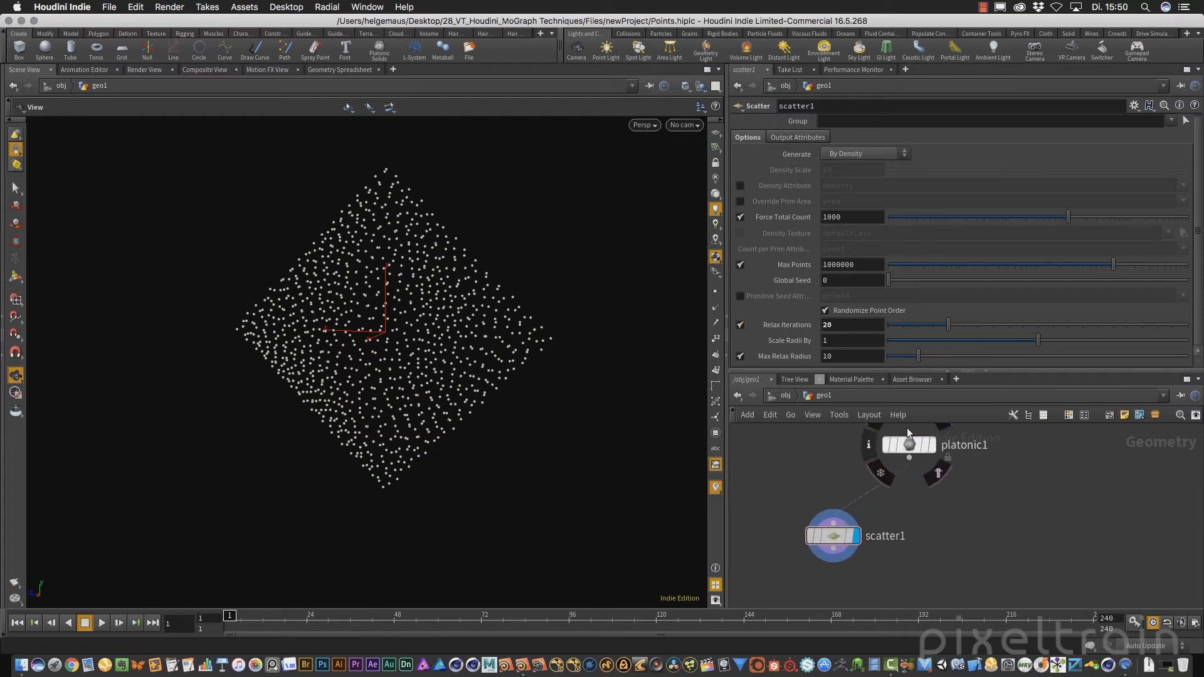
key("Tab")
type("iso")
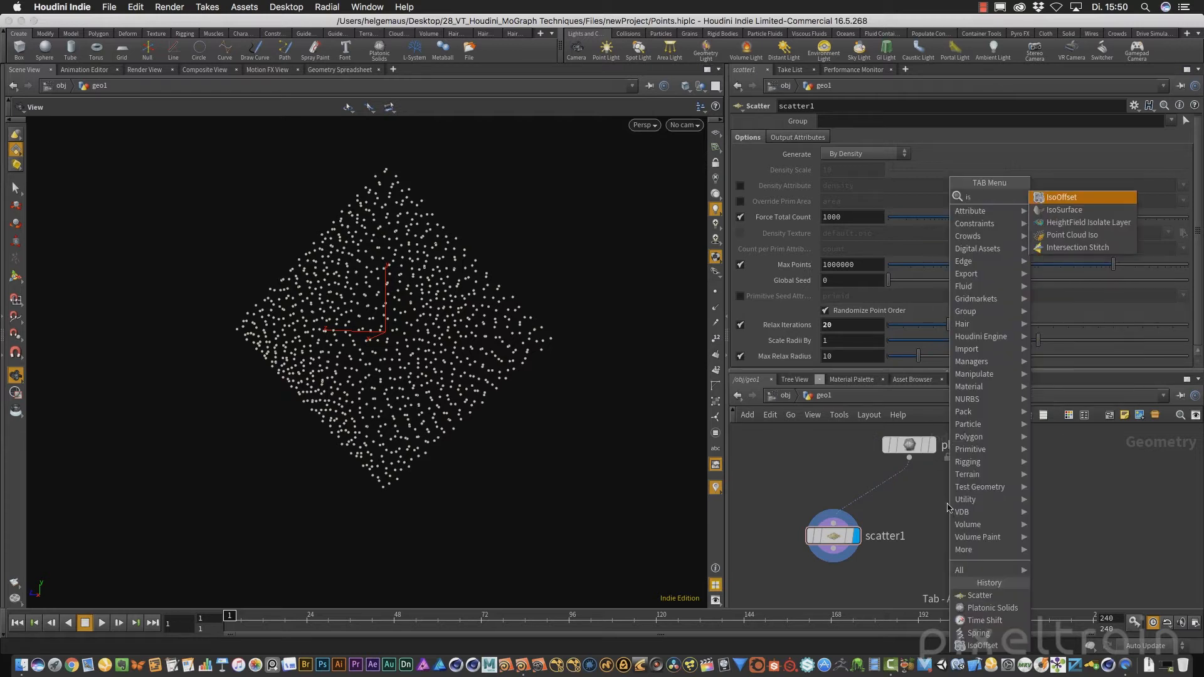
key("Return")
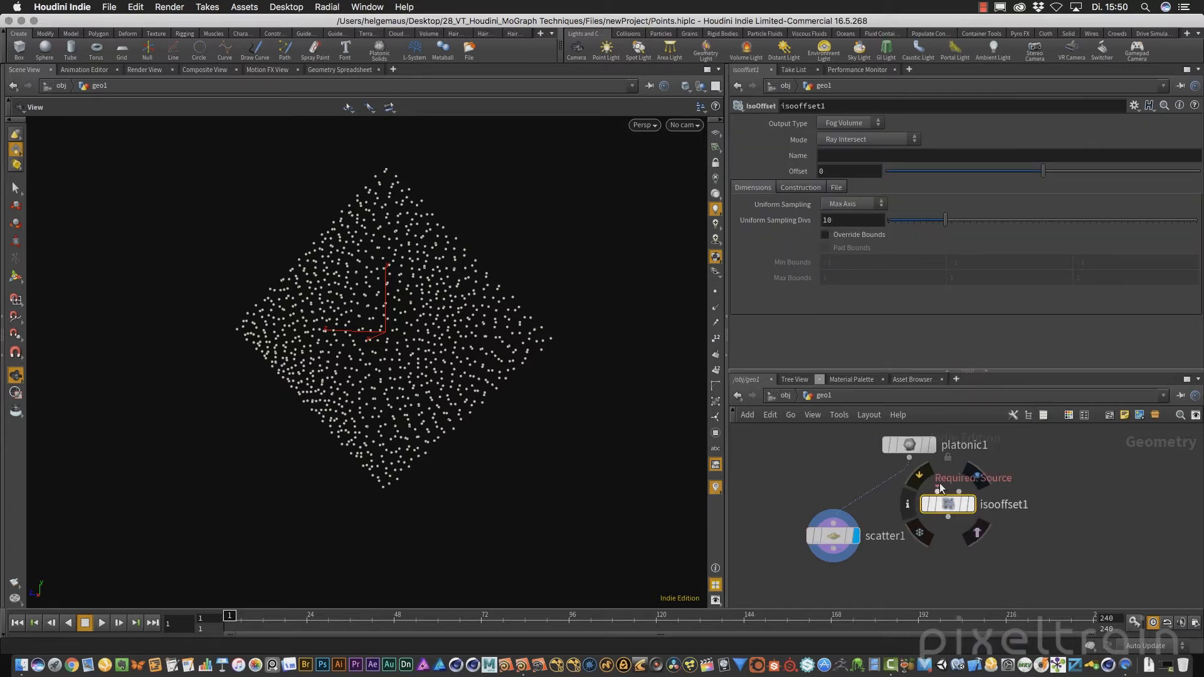
left_click_drag(909, 458, 937, 504)
left_click(970, 504)
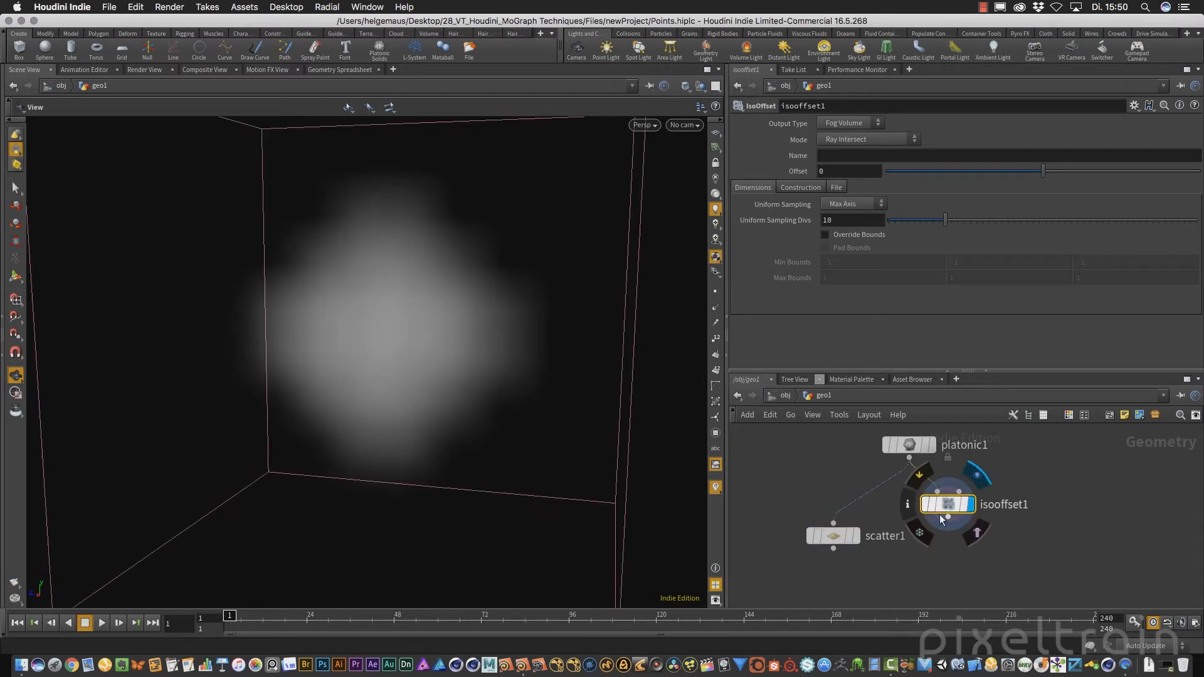
middle_click_drag(483, 350, 505, 370)
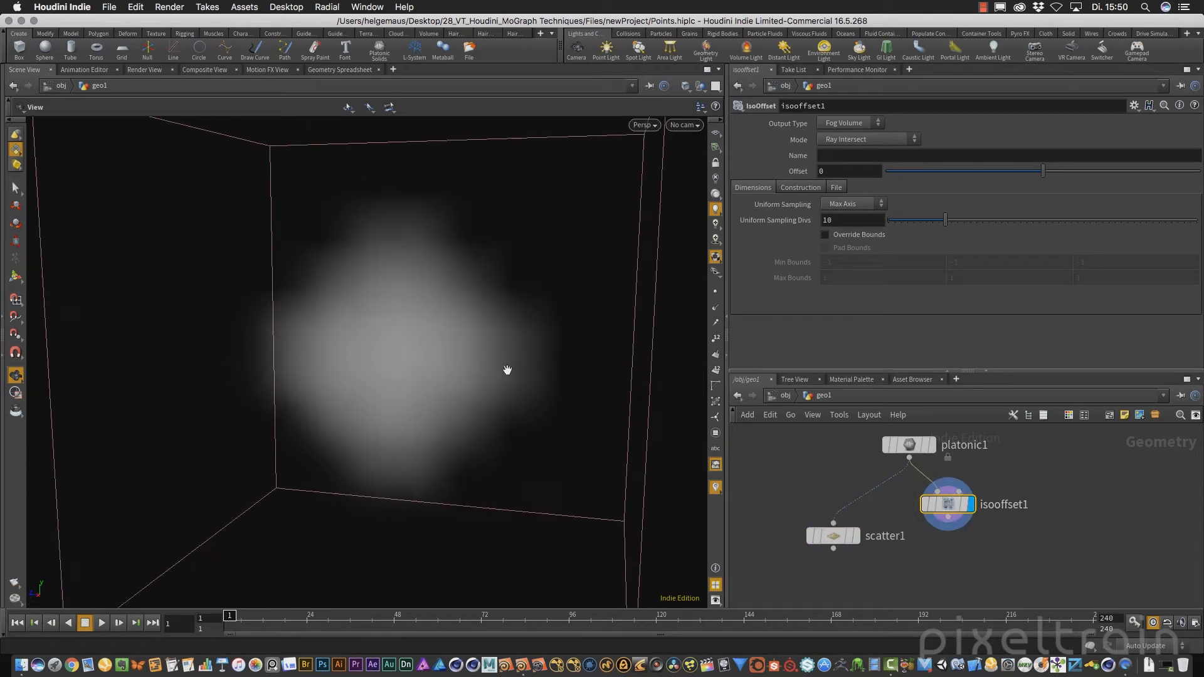
right_click_drag(506, 370, 416, 368)
mouse_move(485, 368)
left_mouse_down()
mouse_move(439, 349)
mouse_move(464, 368)
left_mouse_up()
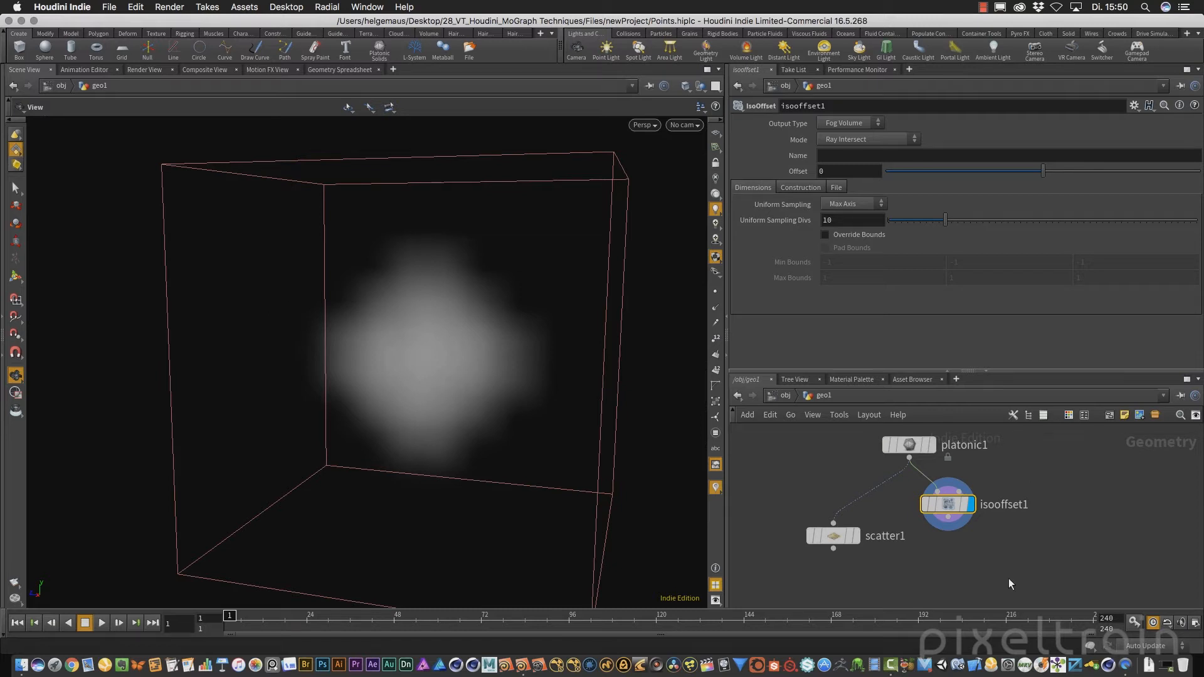
Step: Set the IsoOffset node's Uniform Sampling Divs to 30 and view the refined fog volume from another angle
middle_click(949, 506)
left_click_drag(406, 347, 430, 298)
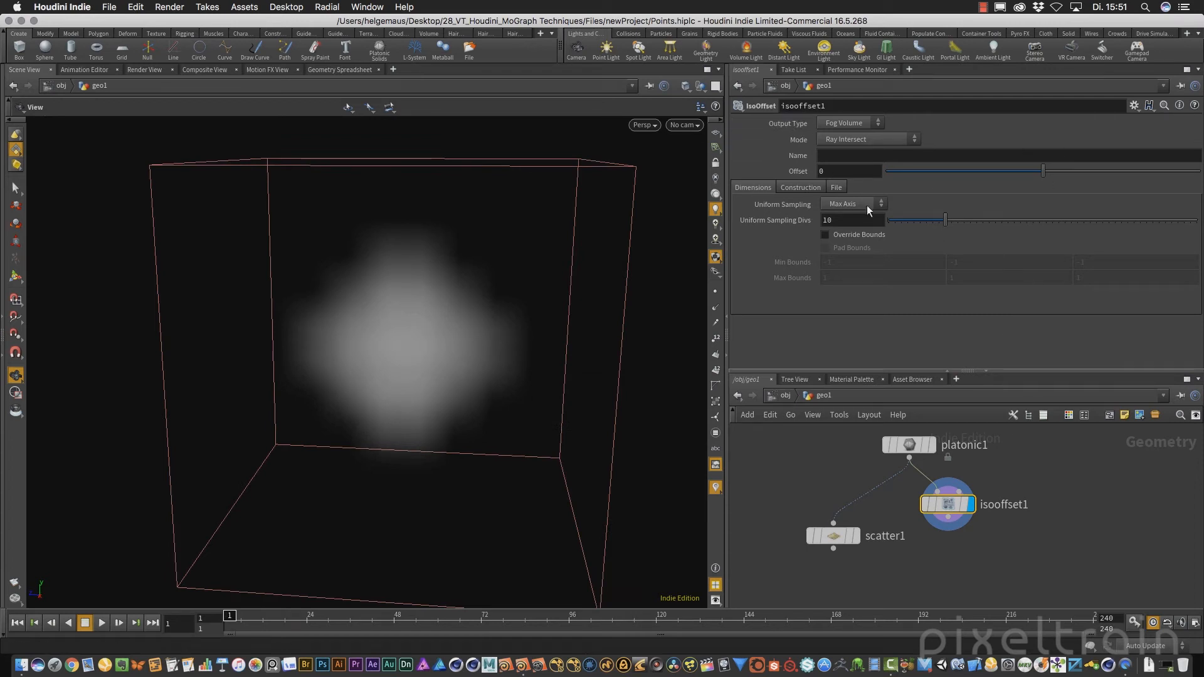
left_click_drag(946, 221, 1070, 223)
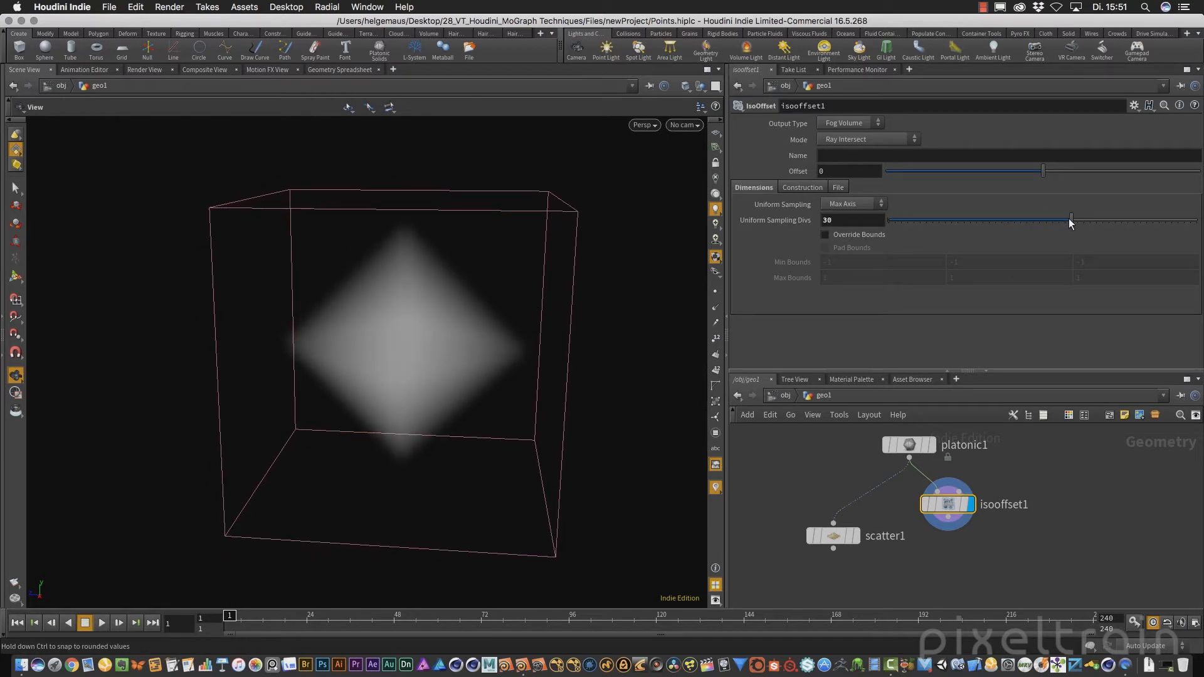
mouse_move(438, 397)
left_mouse_down("alt")
mouse_move(344, 374)
mouse_move(441, 374)
left_mouse_up("alt")
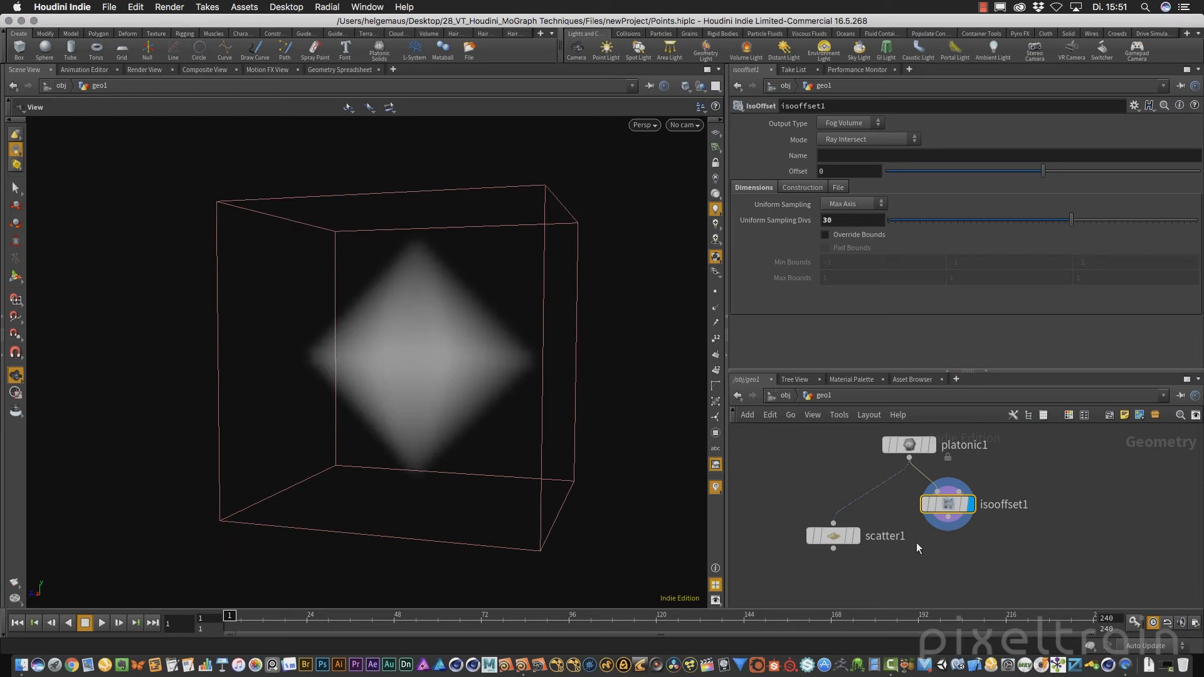
Step: Feed the IsoOffset volume into the Scatter node, display the Scatter result and orbit around the points filling the octahedron
middle_click(947, 506)
left_click_drag(840, 536, 942, 529)
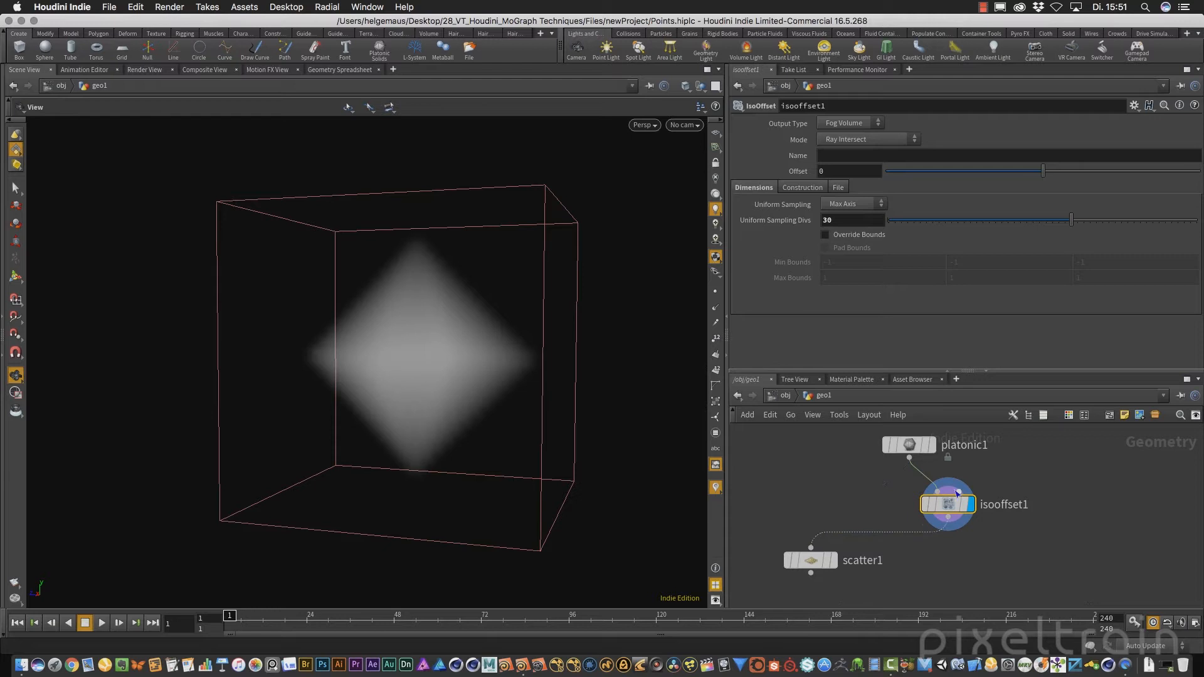
left_click(806, 558)
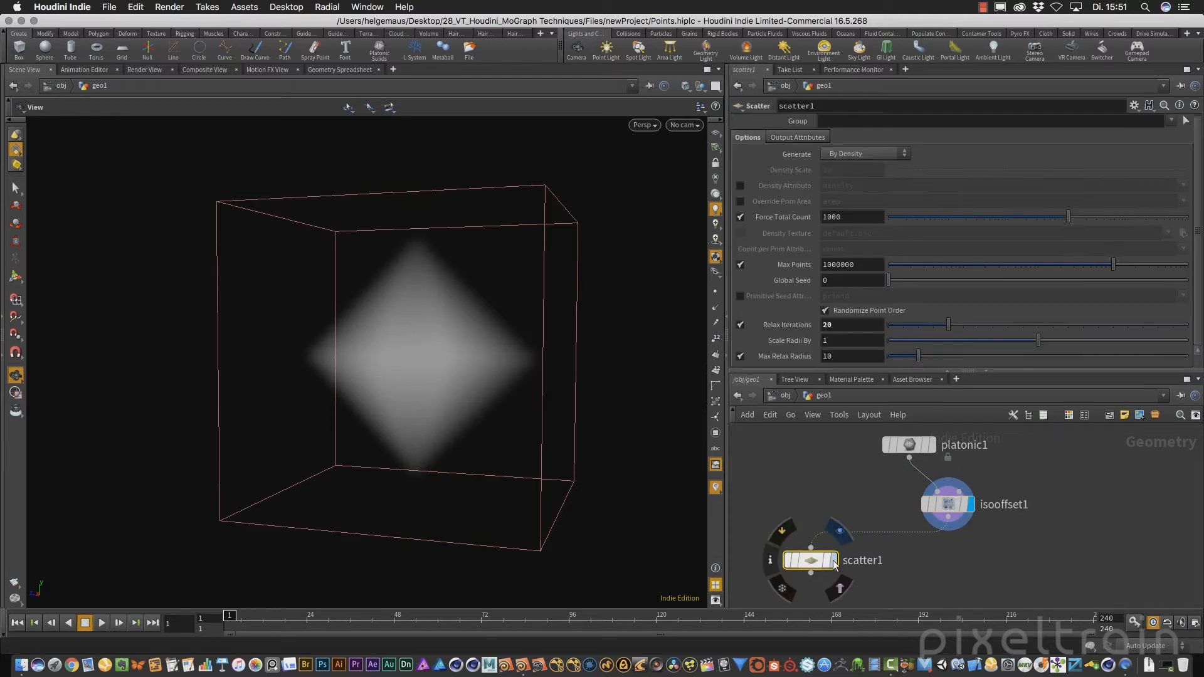
left_click(834, 560)
left_click_drag(394, 357, 462, 378)
middle_click_drag(434, 369, 416, 331)
left_click_drag(414, 331, 465, 328)
mouse_move(950, 502)
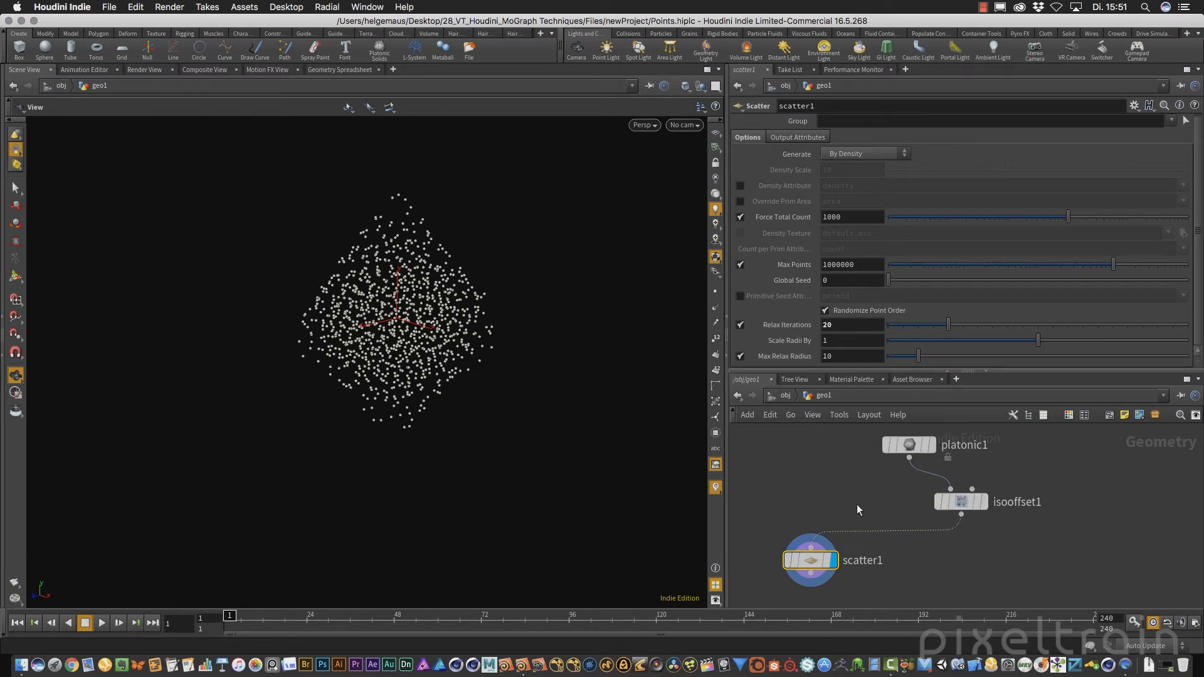
Step: Add a Switch node, connect the Platonic Solids node as its first input and wire its output into the Scatter node
left_click_drag(919, 447, 909, 440)
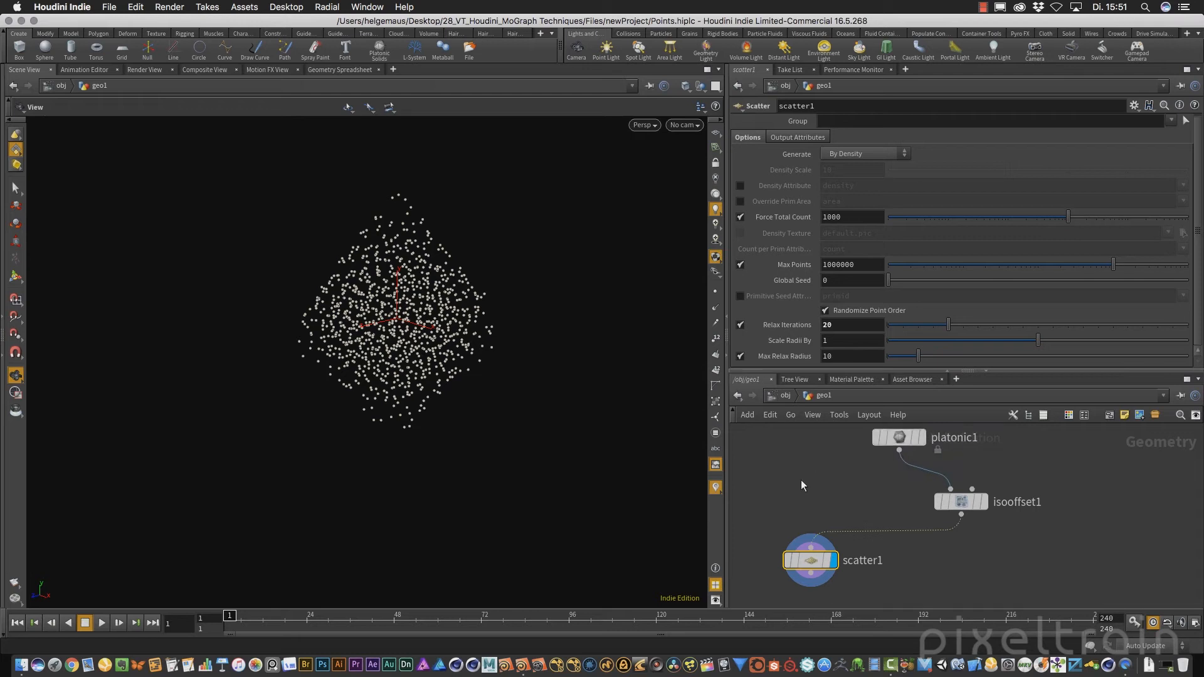
key("Tab")
type("swit")
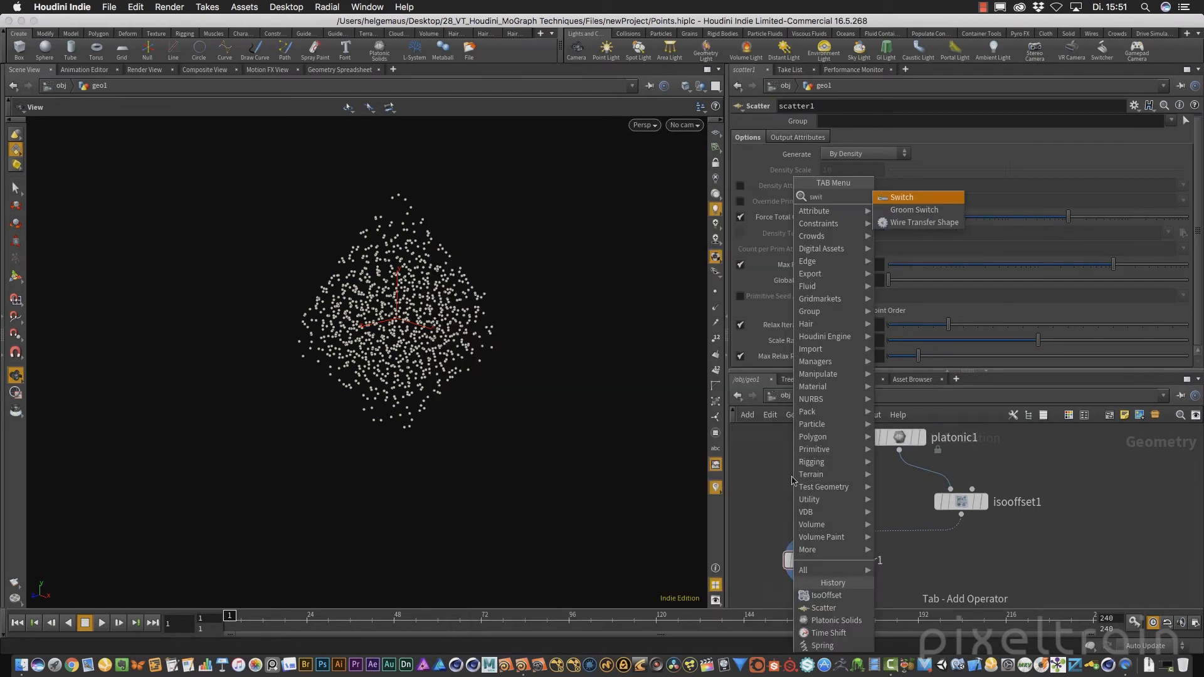
key("Return")
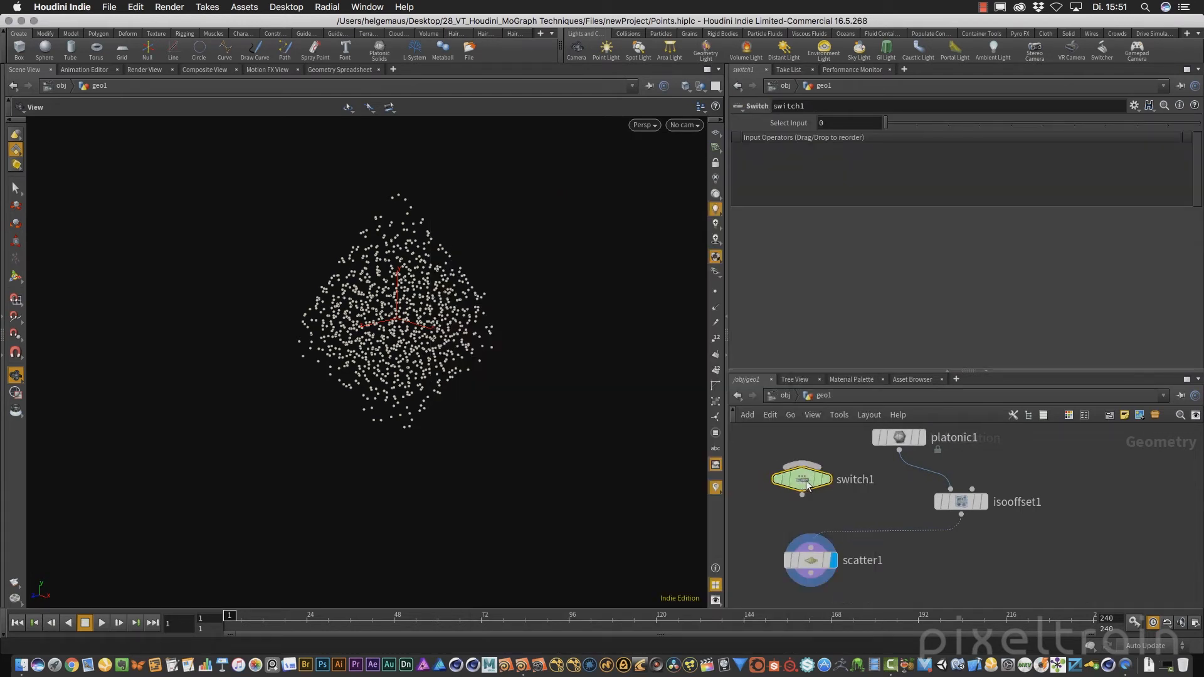
left_click(850, 495)
left_click(899, 450)
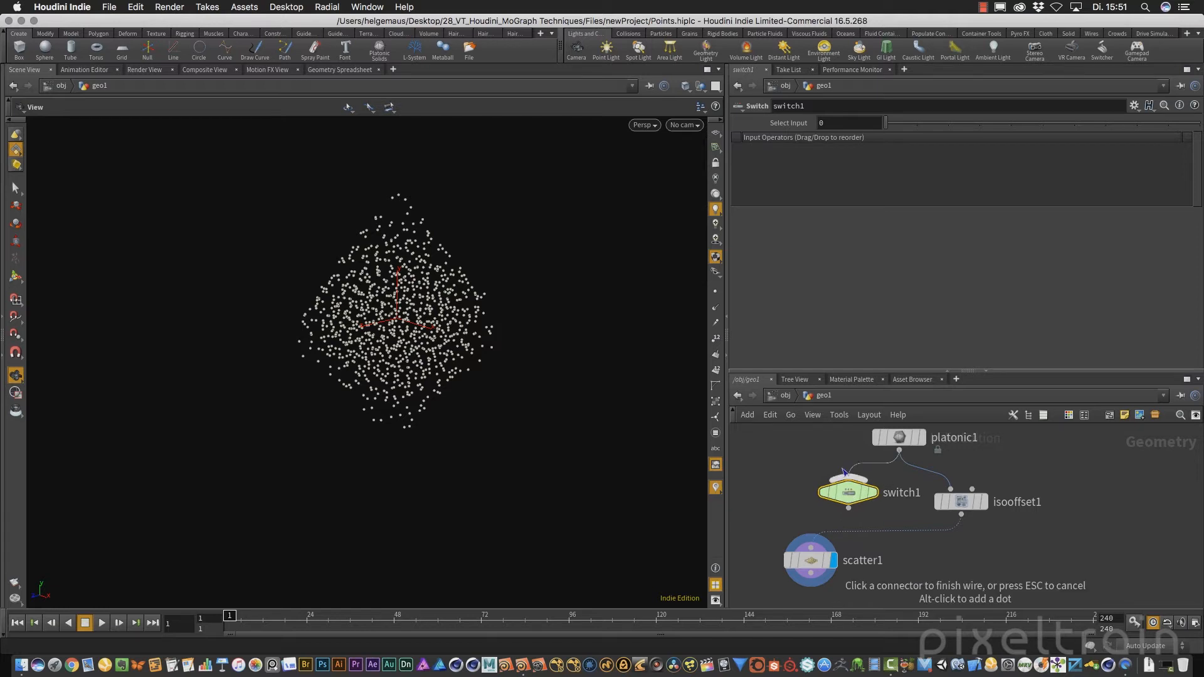
left_click(846, 474)
left_click(848, 508)
left_click(810, 536)
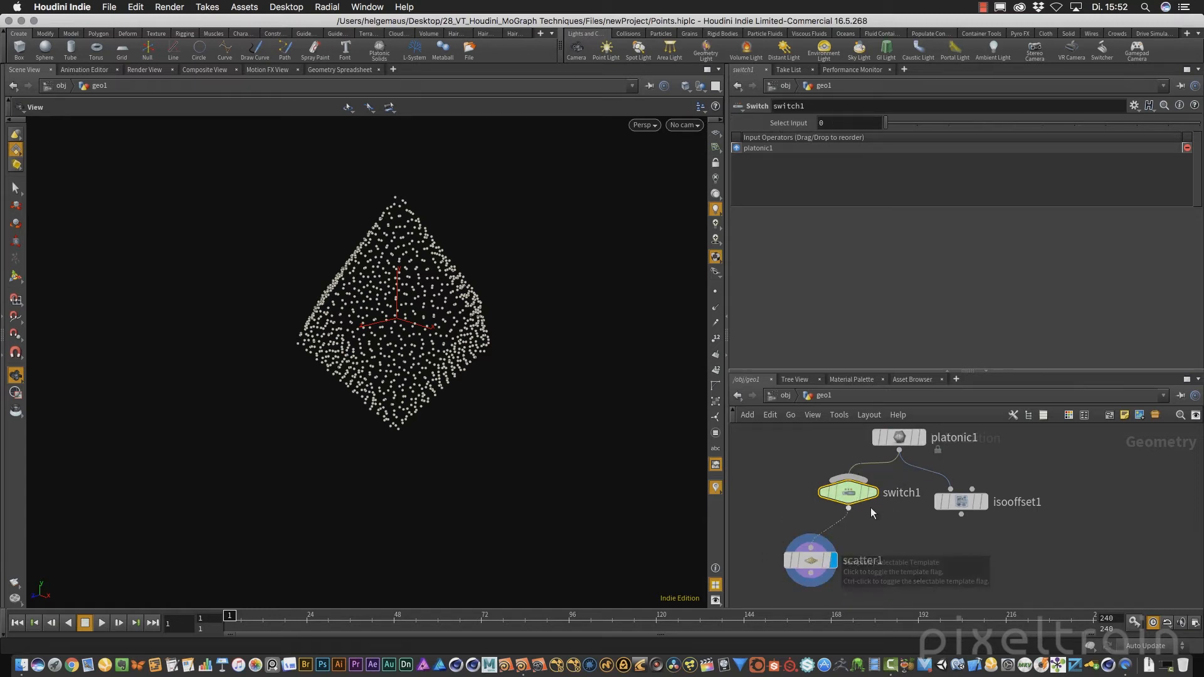
Step: Connect the IsoOffset node as the Switch's second input and arrange the Platonic Solids and IsoOffset nodes above it
left_click_drag(959, 500, 878, 480)
middle_click_drag(1068, 507, 1080, 550)
left_click_drag(912, 482, 861, 467)
left_click_drag(974, 569, 942, 521)
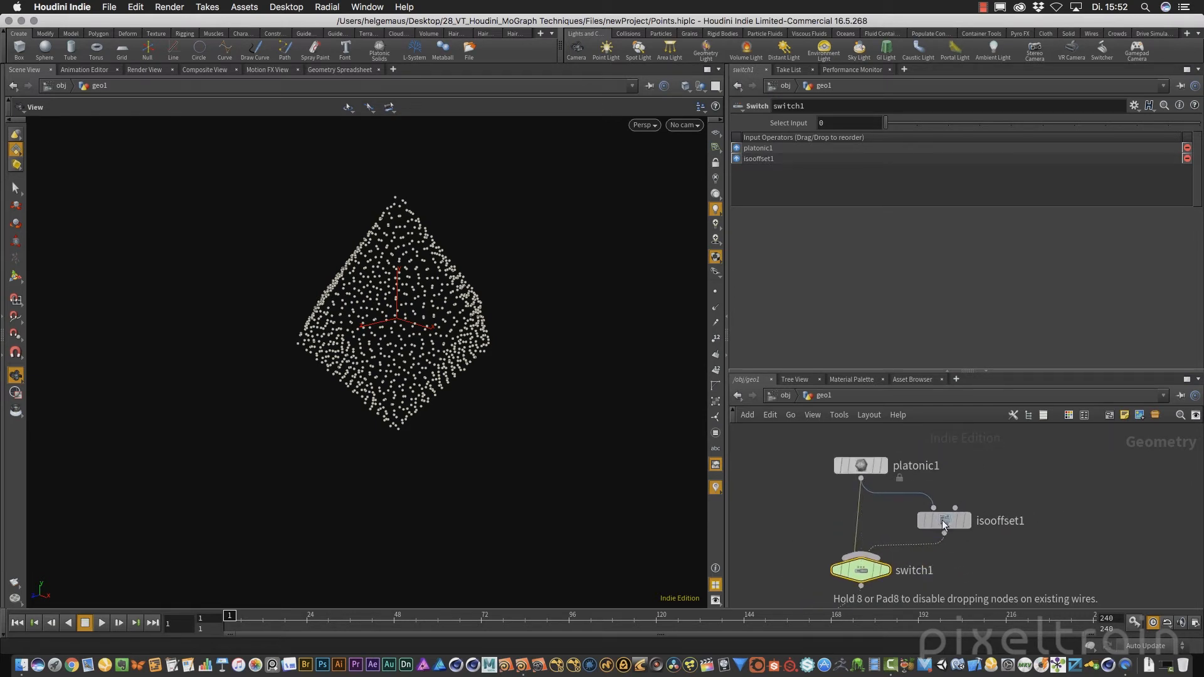
Step: Set the Switch's Select Input to 1 and back to 0 to compare volume and surface scattering
middle_click_drag(996, 555, 1001, 522)
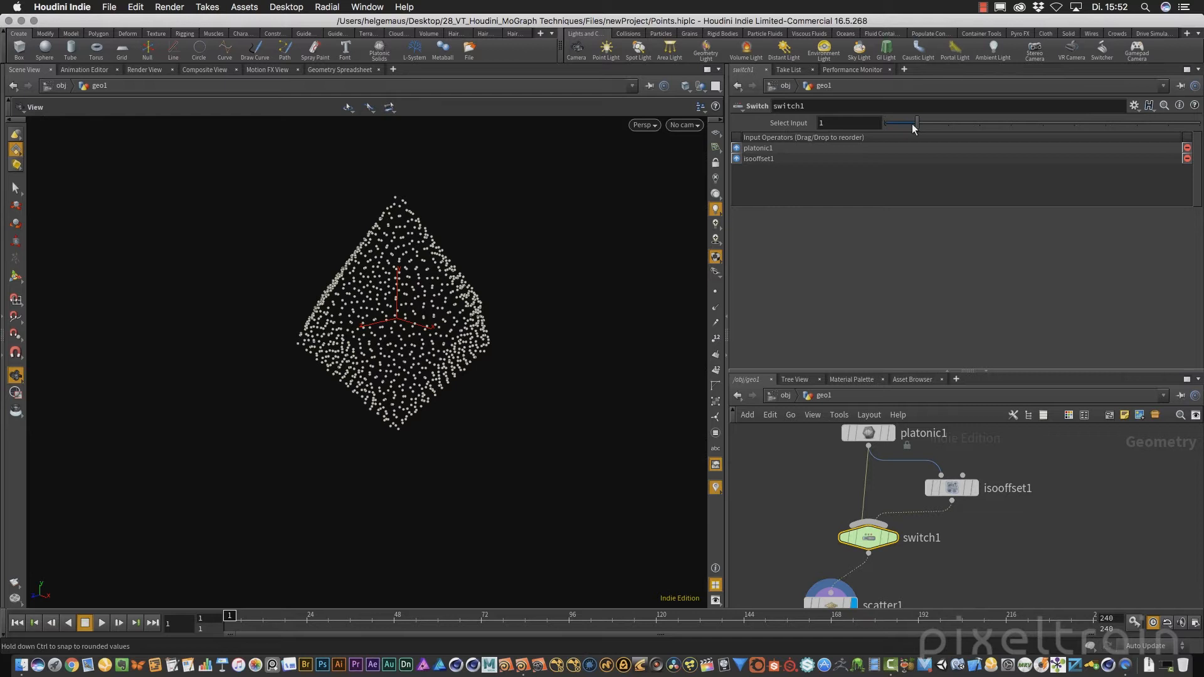
mouse_move(301, 376)
left_mouse_down()
mouse_move(551, 366)
mouse_move(295, 357)
mouse_move(430, 322)
mouse_move(389, 384)
mouse_move(307, 370)
left_mouse_up()
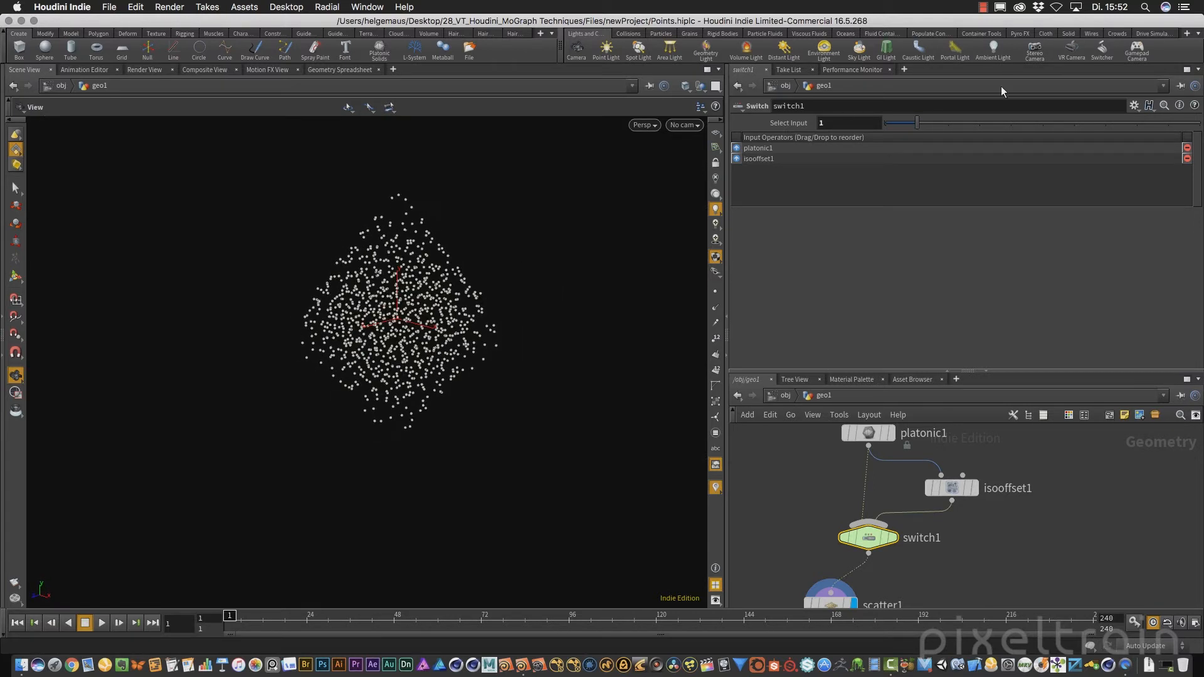
left_click_drag(894, 123, 891, 124)
Step: Enlarge the network editor, align the Scatter node directly beneath the Switch and save the scene
middle_click_drag(1005, 588, 1031, 514)
left_click_drag(1036, 371, 1043, 247)
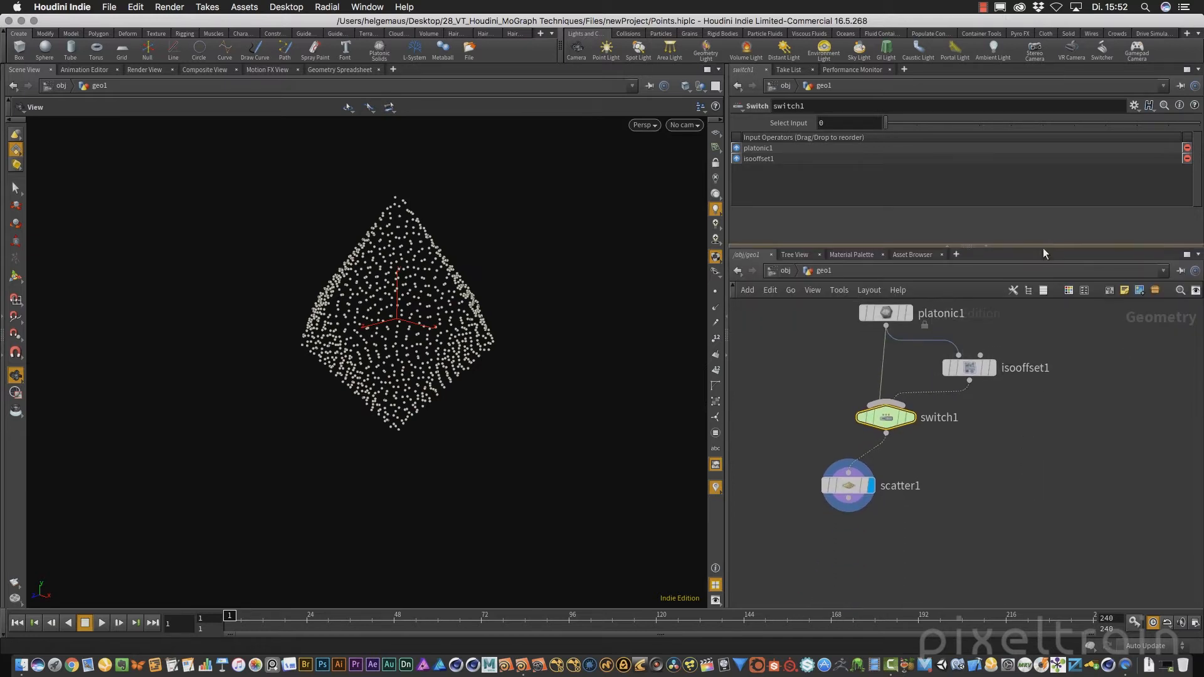
left_click_drag(847, 485, 886, 485)
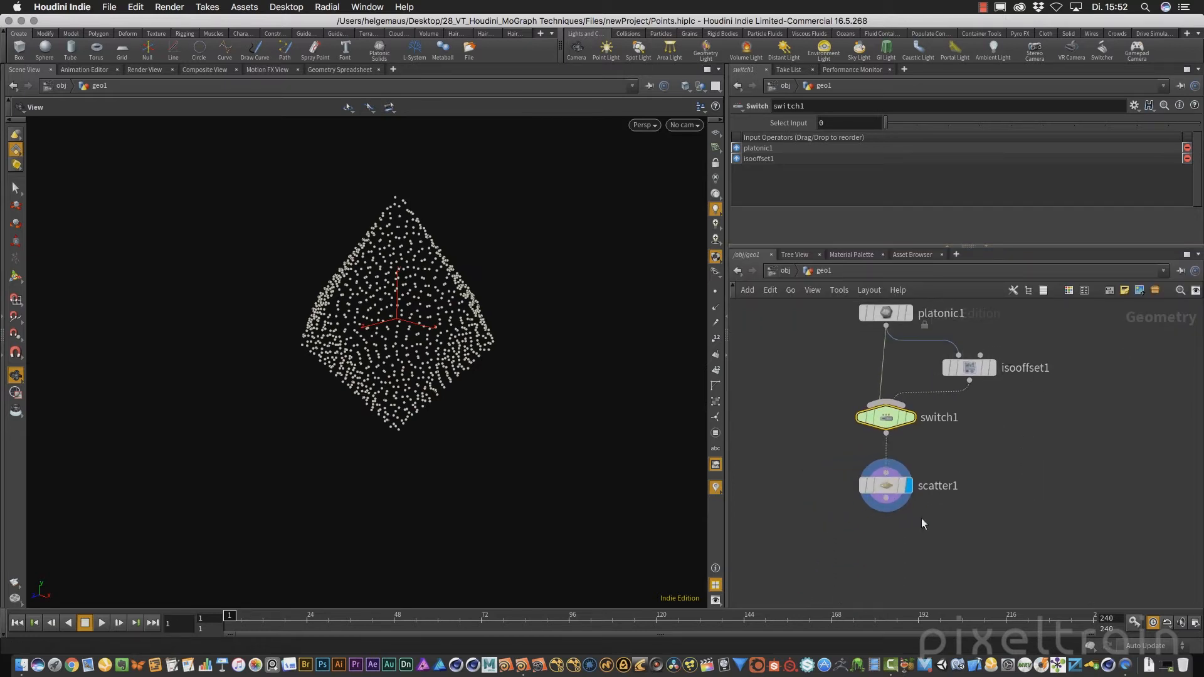
key("cmd+s")
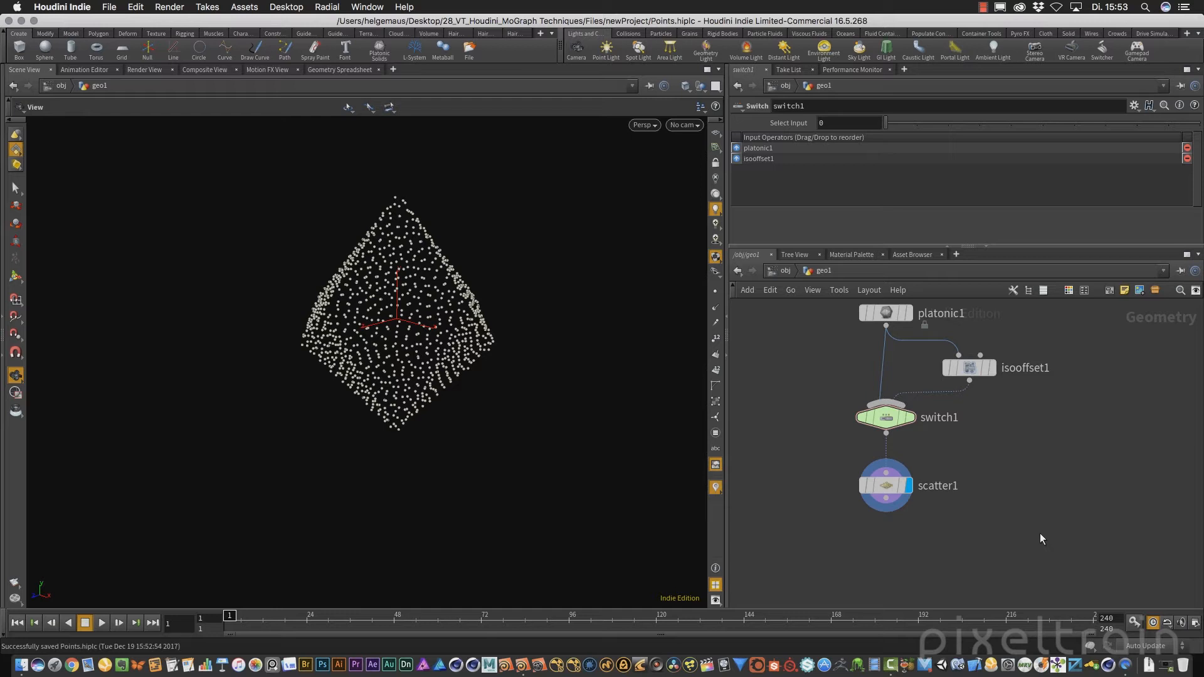
Step: Add a Spring node below the Scatter node, connect Scatter to its first input and display the Spring node
middle_click_drag(1037, 525, 1052, 468)
type("spring")
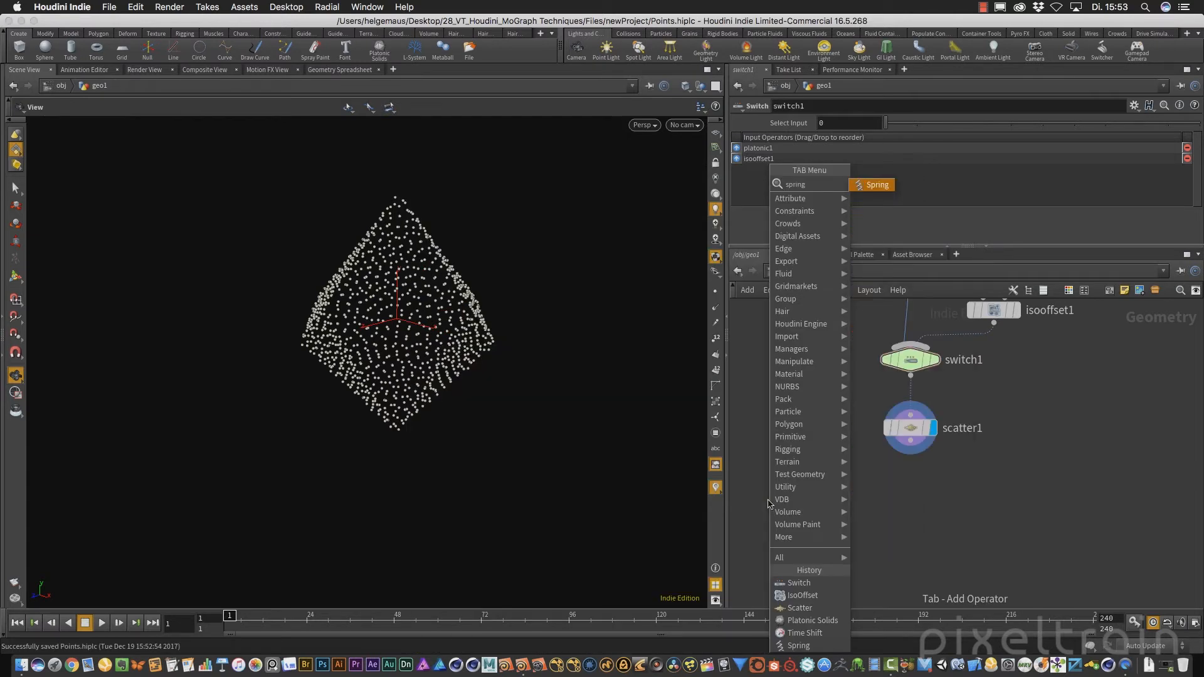
key("Return")
left_click(768, 501)
left_click_drag(769, 500, 820, 512)
left_click(911, 442)
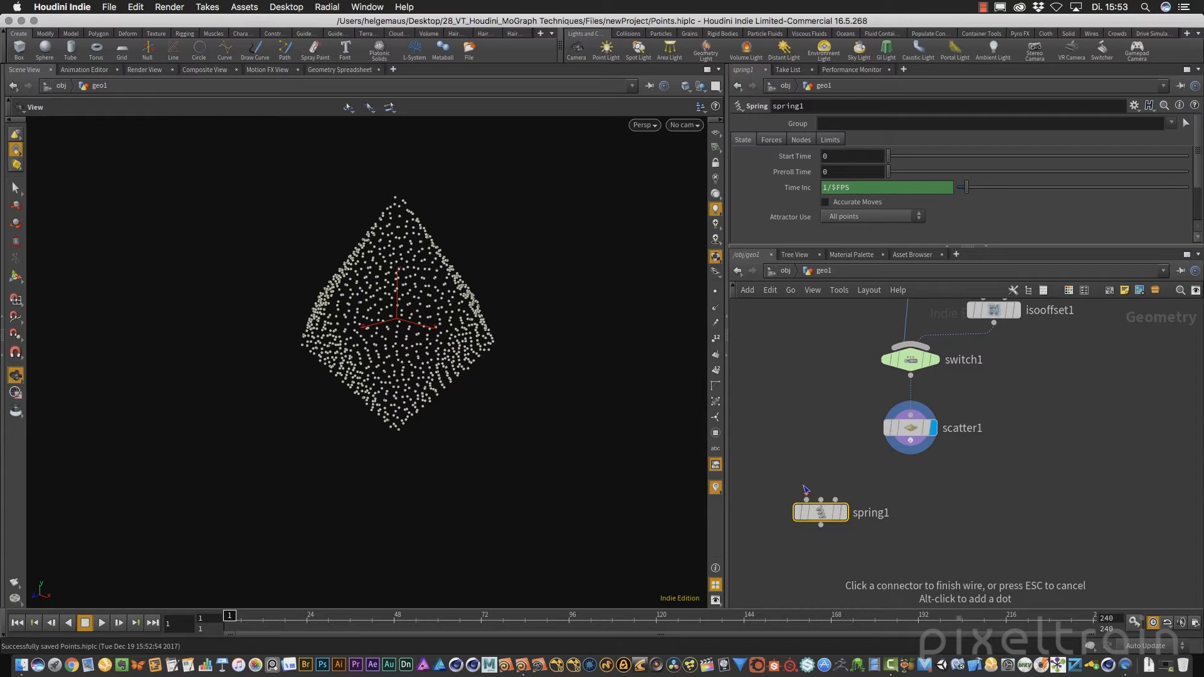
left_click(806, 499)
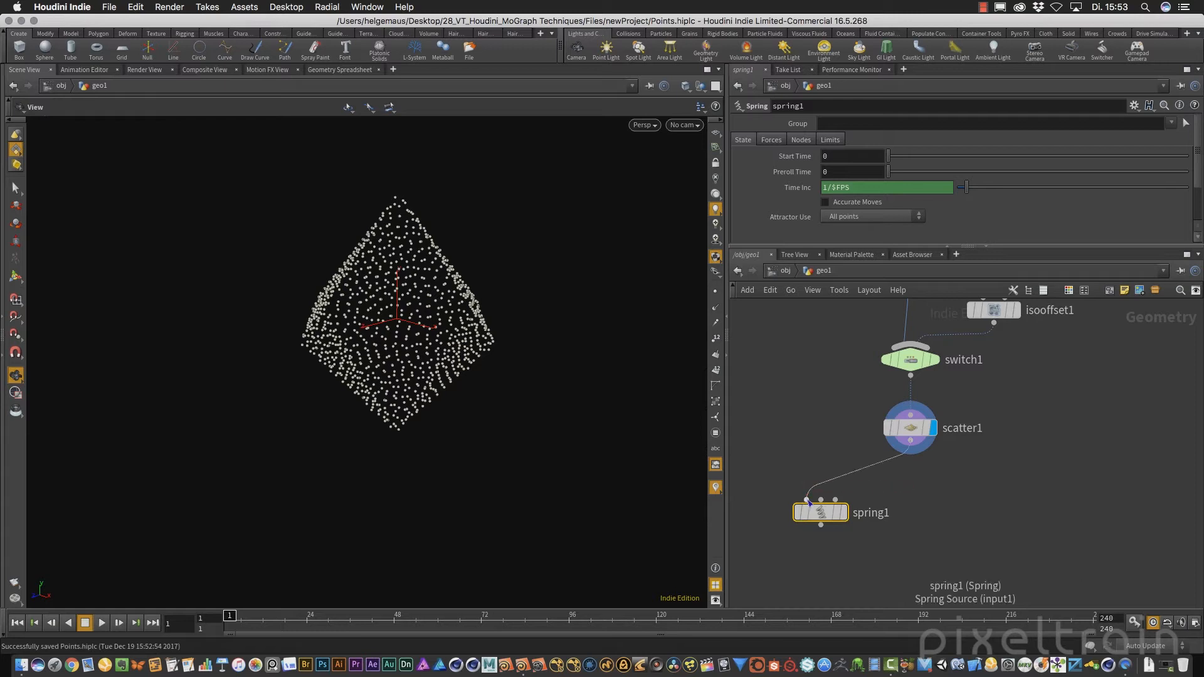
left_click(841, 514)
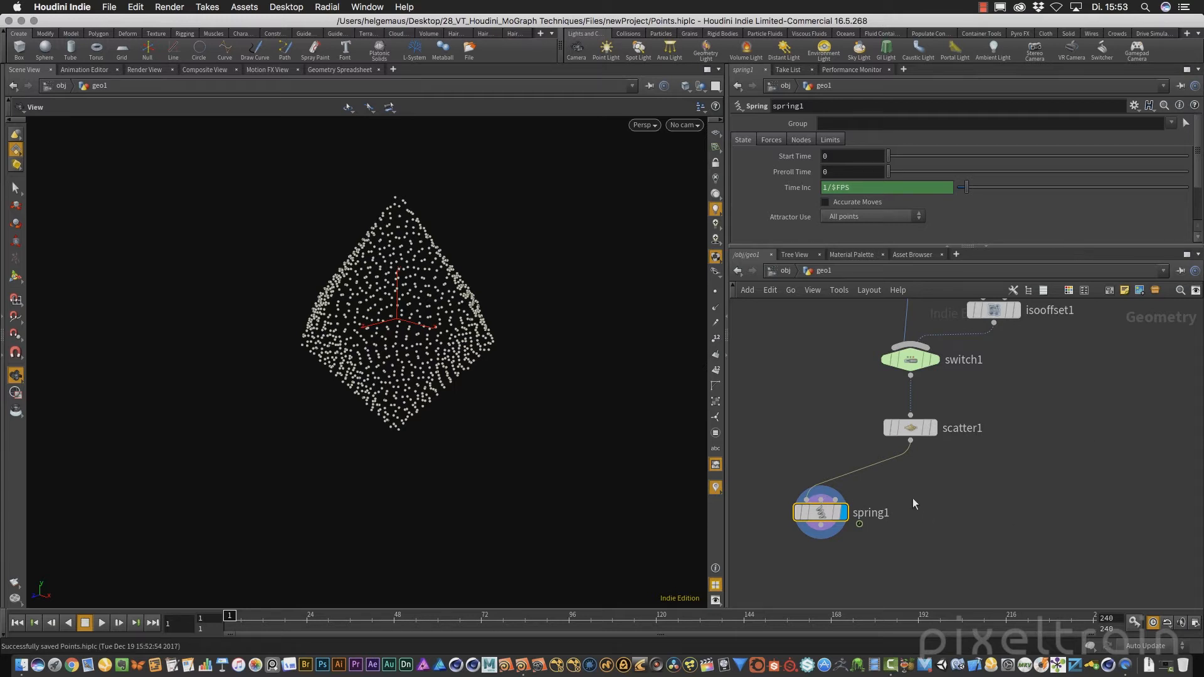
left_click_drag(820, 505, 817, 526)
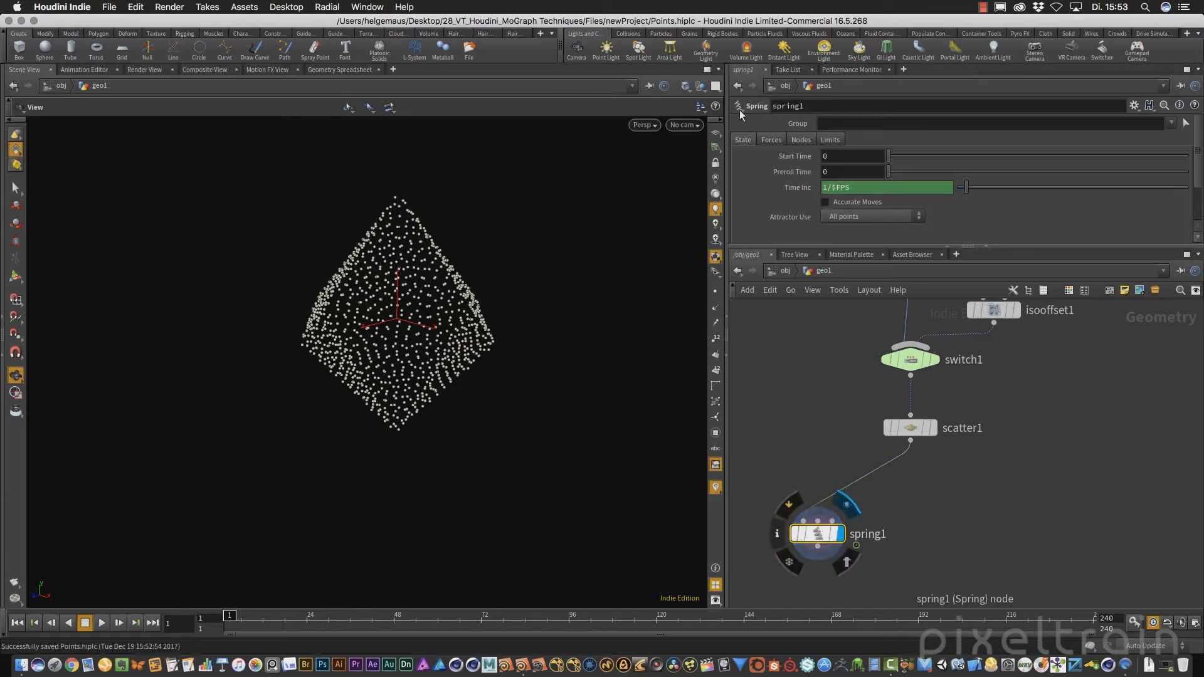
Step: Show the Spring node's force settings with more room and set Turbulence to 0.25 on all three axes
left_click(772, 140)
left_click_drag(1021, 246, 1030, 288)
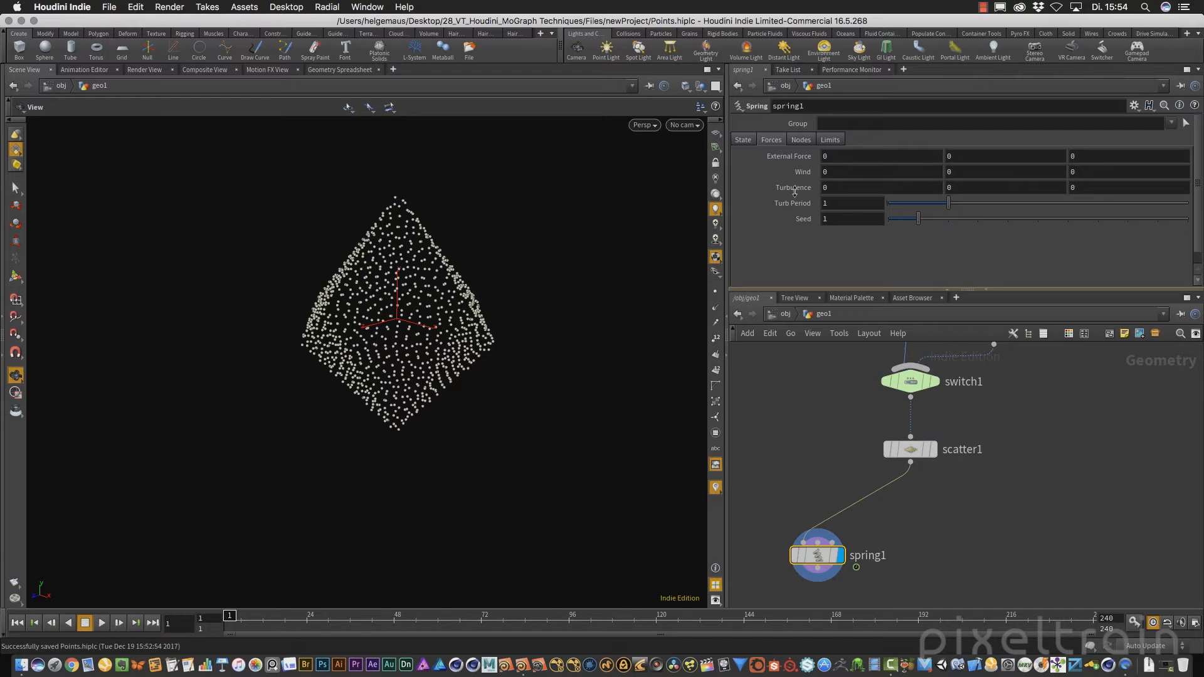
middle_click_drag(792, 189, 791, 192)
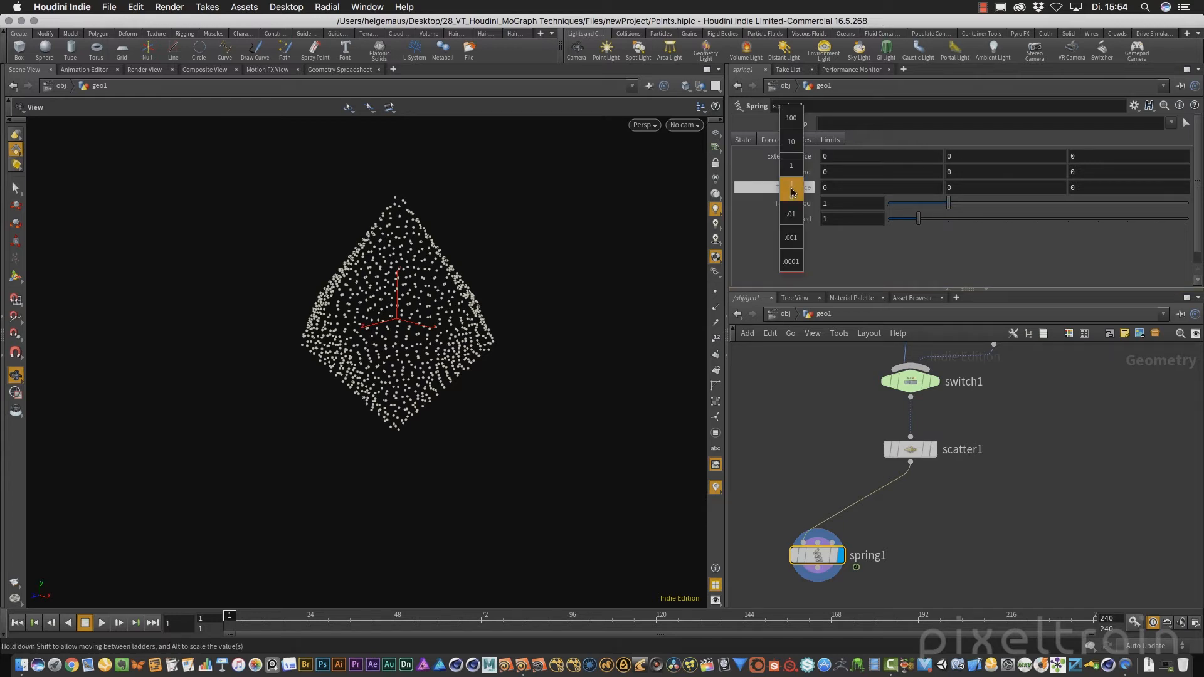
middle_click_drag(792, 191, 937, 207)
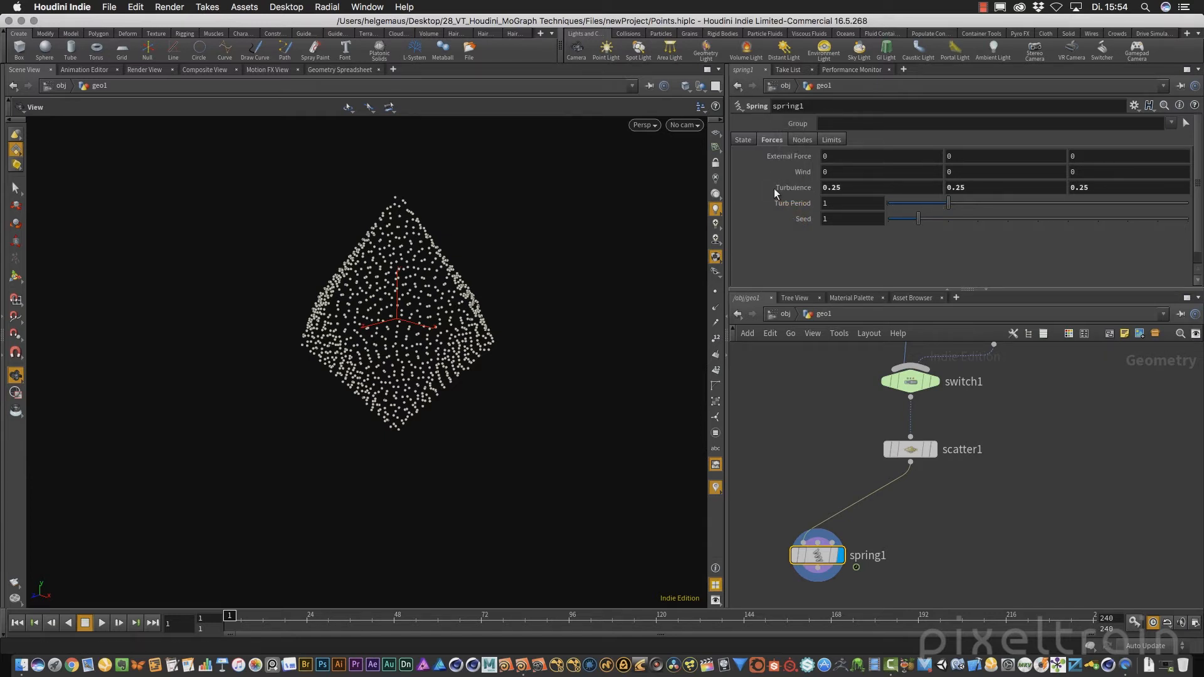
Step: Play the animation to examine how the turbulence deforms the points and view the result from another angle
left_click(102, 623)
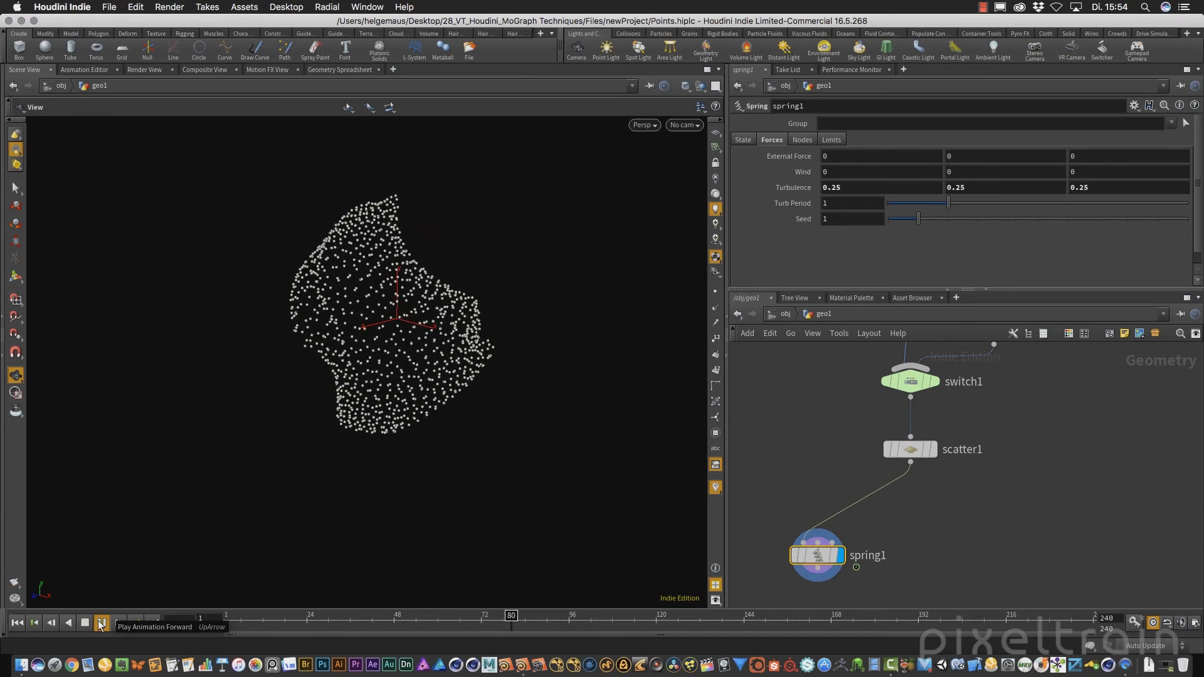
left_click(102, 623)
mouse_move(399, 328)
left_mouse_down()
mouse_move(269, 328)
mouse_move(395, 326)
left_mouse_up()
Step: Set the Spring's Turbulence to 0.19 on all axes, replay the animation from the start and return to frame 1
middle_click_drag(796, 187, 746, 209)
left_click(17, 623)
left_click(99, 624)
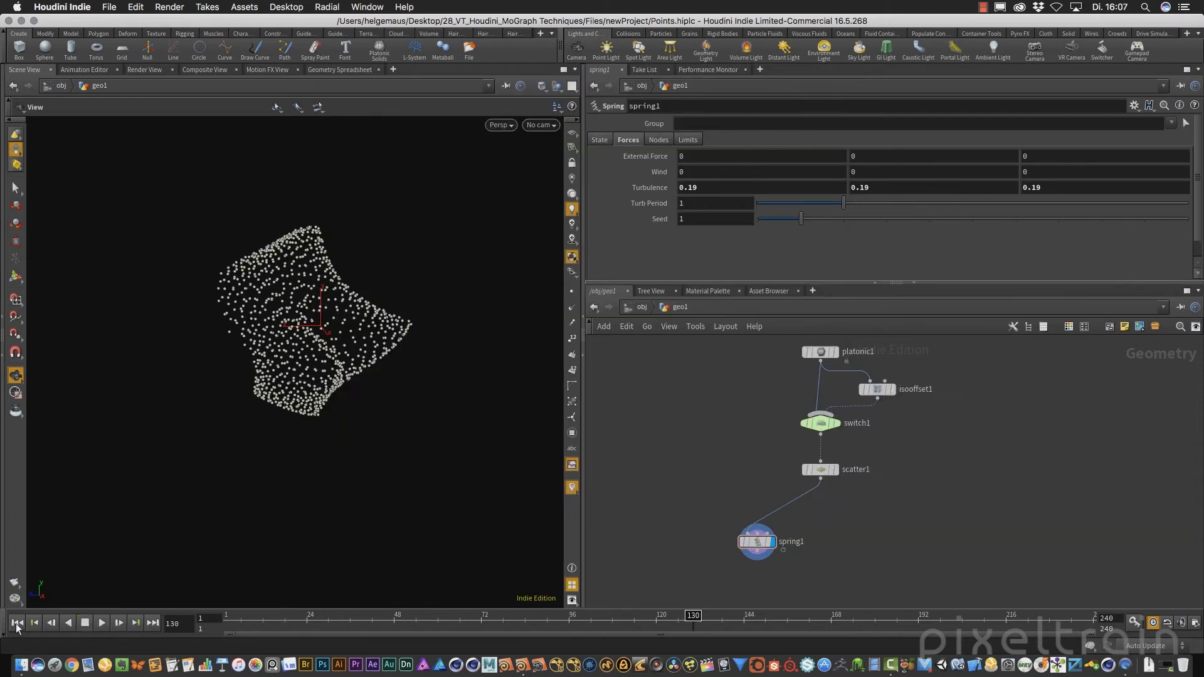
left_click(16, 623)
Step: Add a Point VOP node beside the Spring node, connect the Scatter node to its first input and display it
middle_click_drag(864, 523, 828, 476)
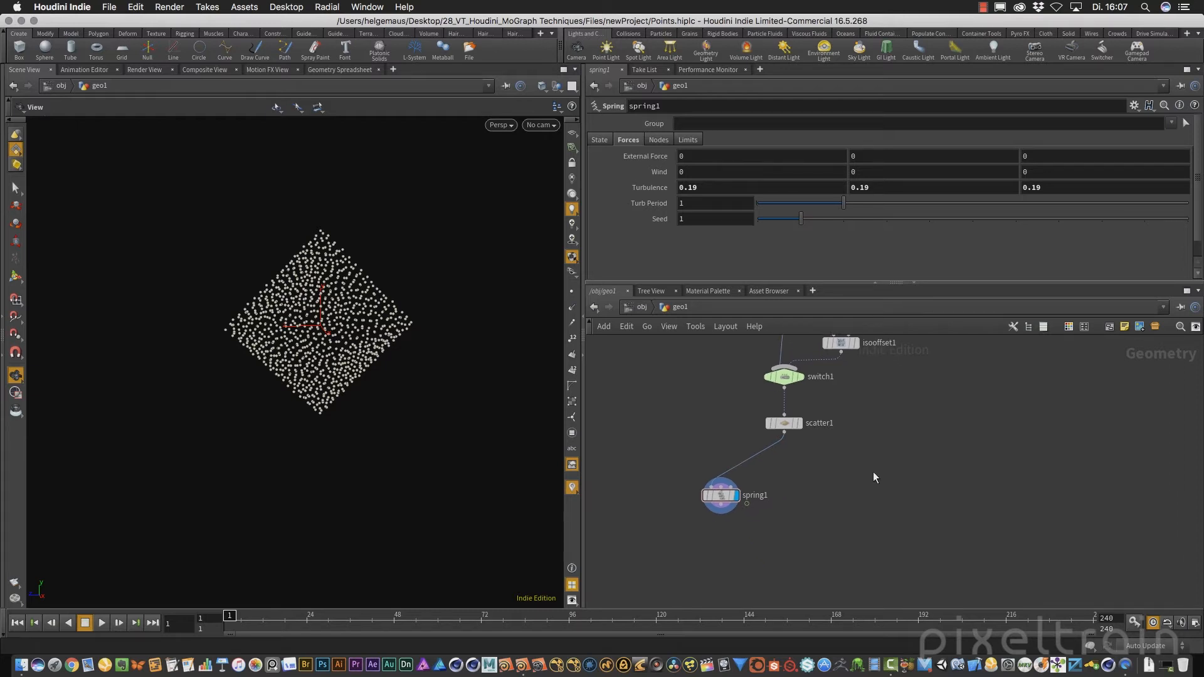
key("Tab")
type("vop")
key("Down")
key("Down")
key("Down")
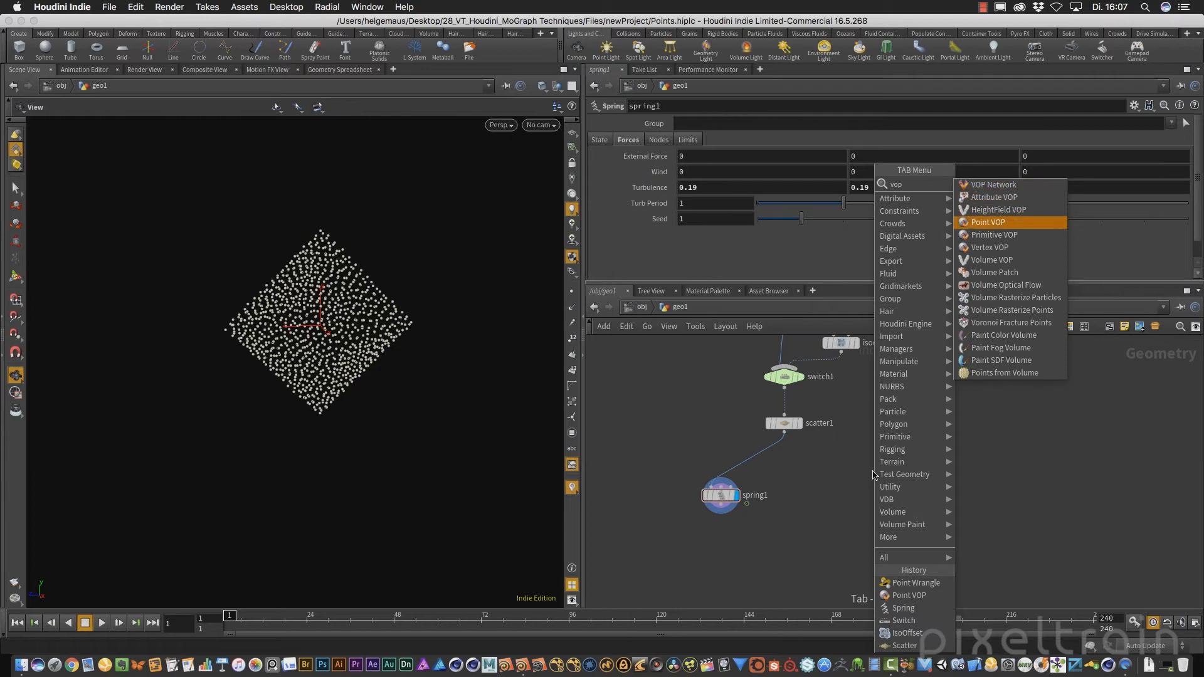
key("Return")
left_click(872, 472)
left_click(784, 432)
left_click(861, 464)
mouse_move(872, 473)
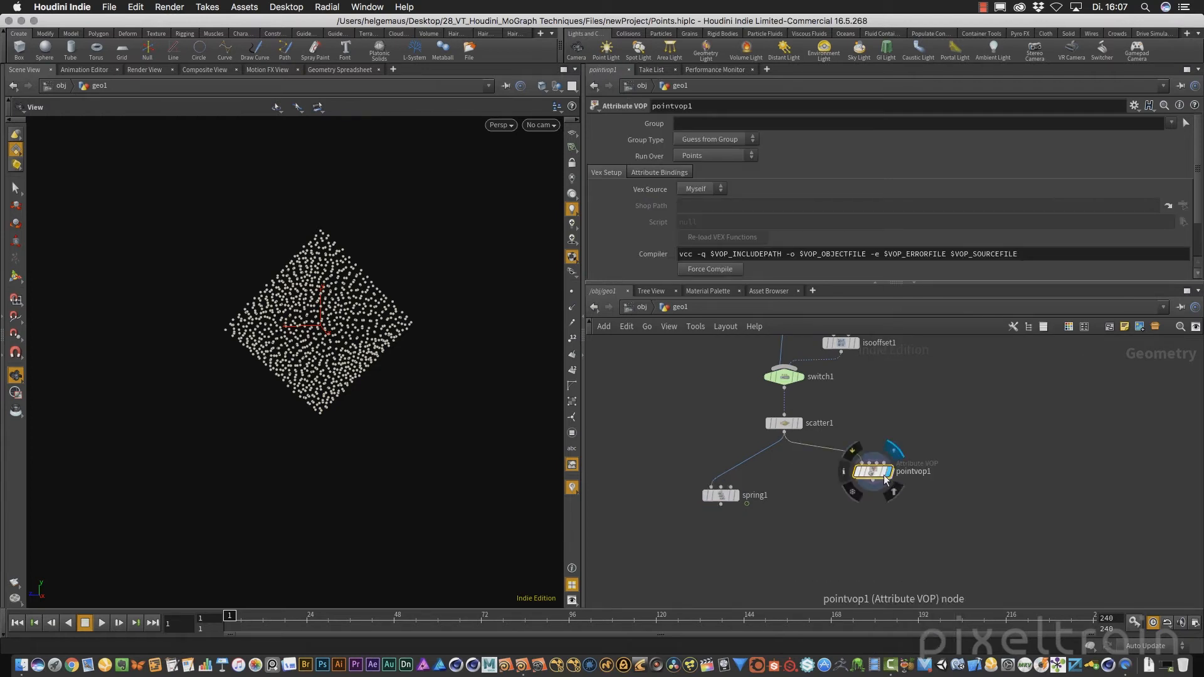
Step: Examine the Point VOP's inner network with its global parameters and output nodes, and return to the geo1 level
scroll(856, 495, "up", 5)
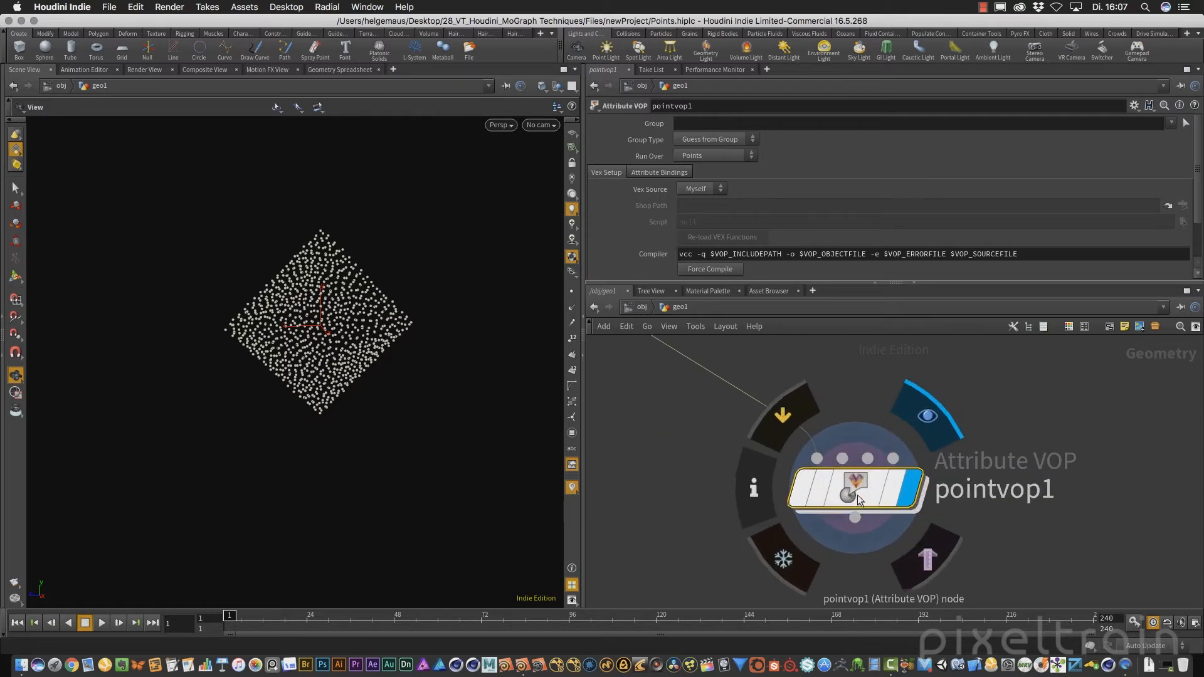
scroll(857, 494, "down", 2)
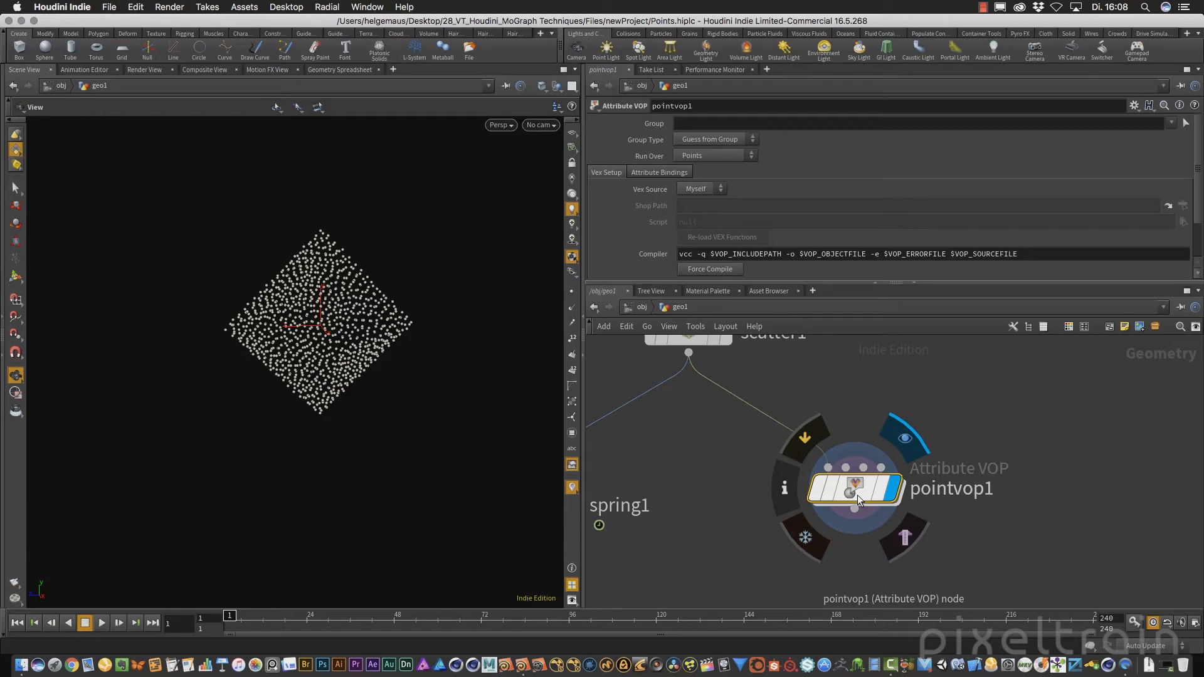
left_click_drag(857, 494, 707, 380)
double_click(807, 457)
left_click_drag(977, 378, 1011, 392)
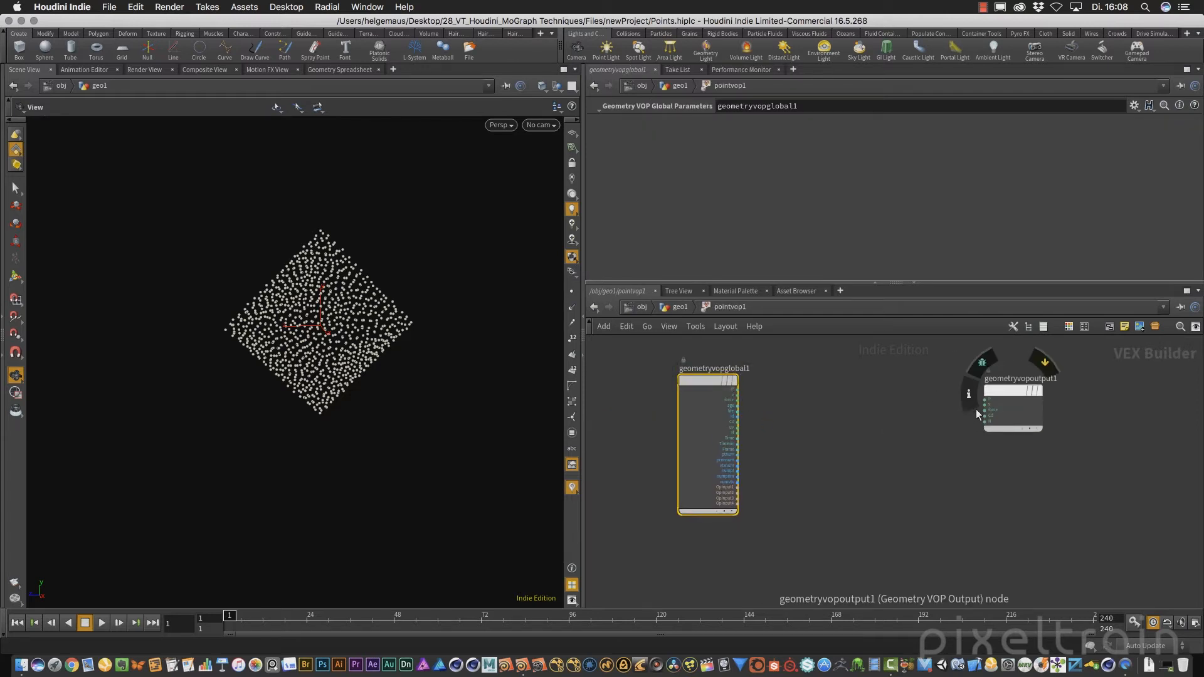
left_click(677, 307)
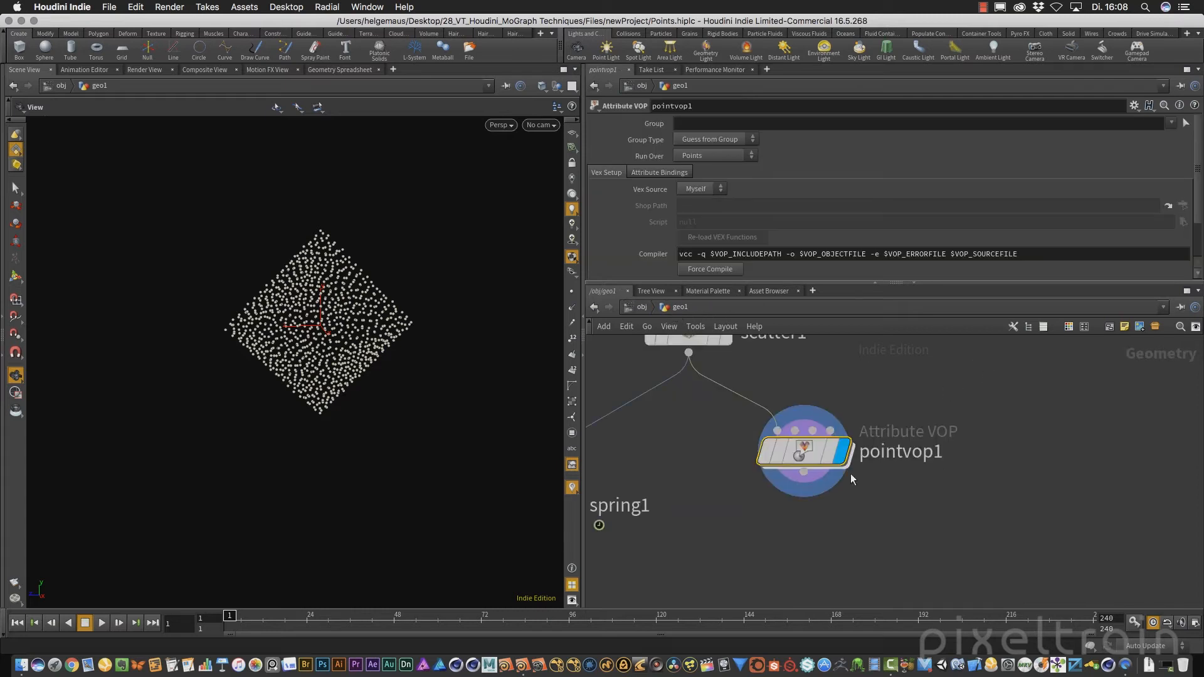
left_click_drag(802, 454, 862, 420)
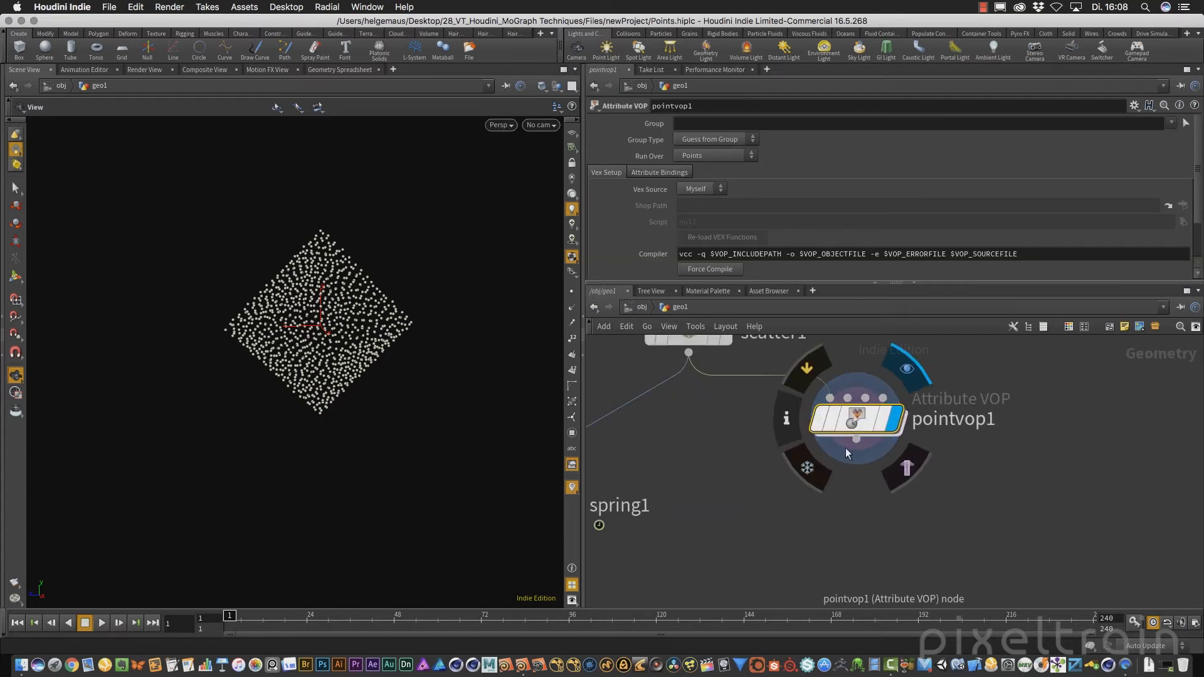
Step: View the VEX code generated by the Point VOP, read through to its end and close the code window
right_click(861, 418)
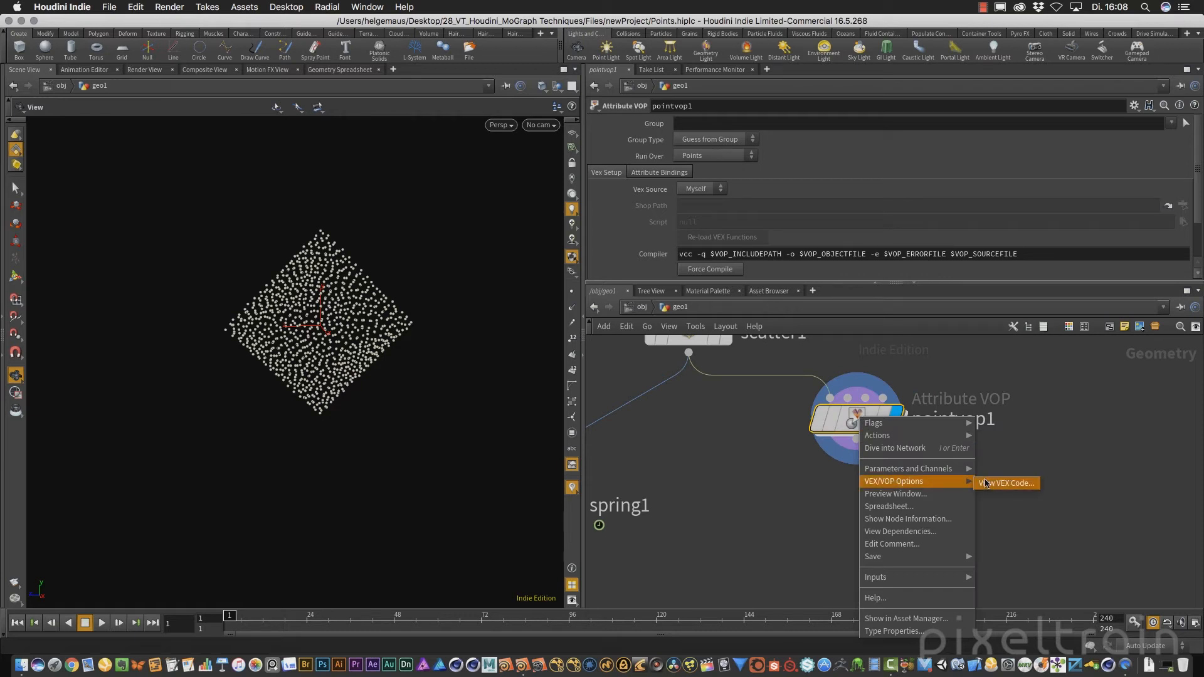
left_click(1016, 483)
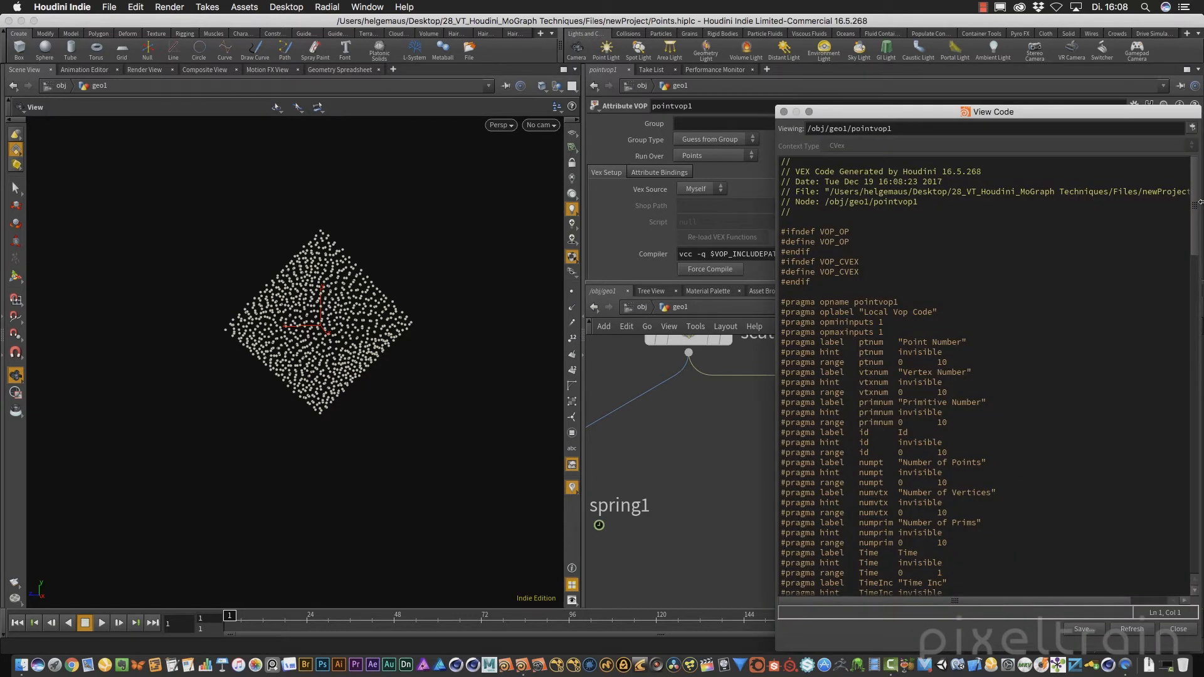
left_click_drag(1194, 209, 1194, 537)
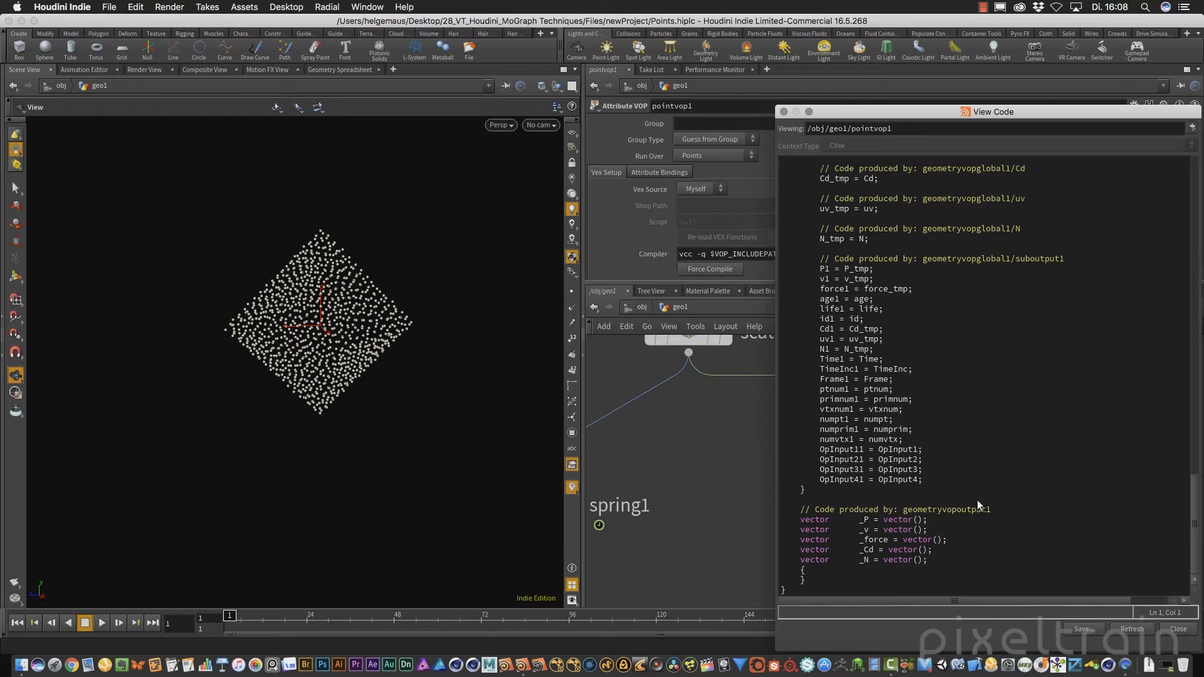
left_click(1186, 629)
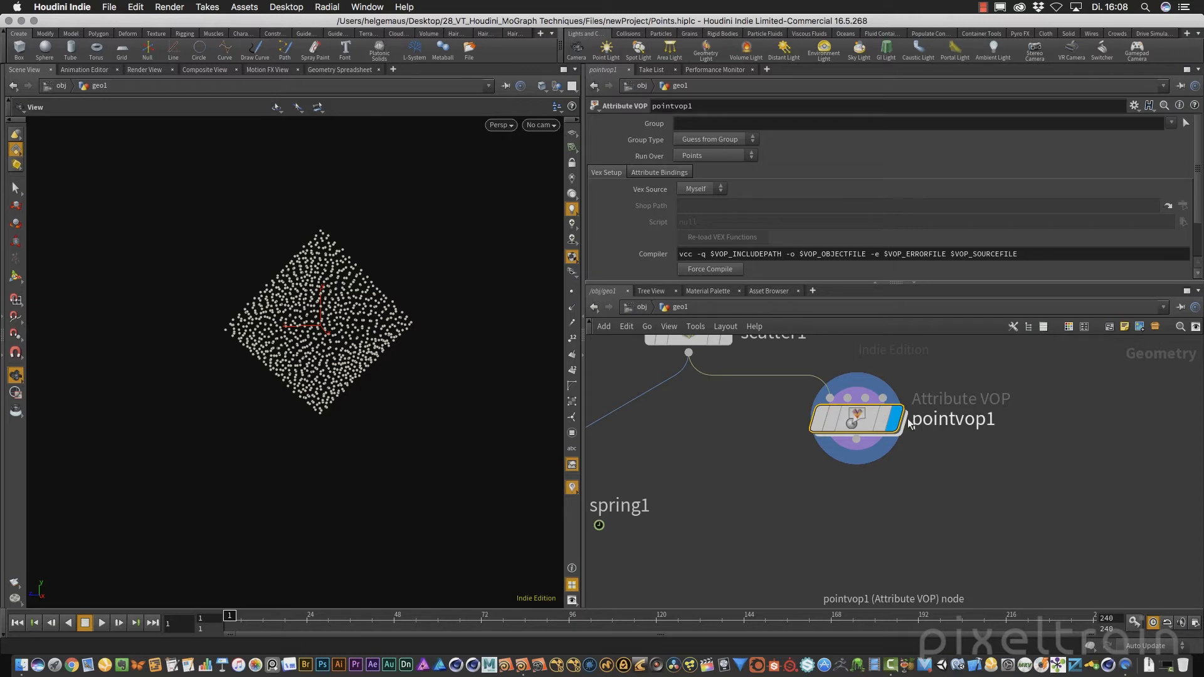
Step: Enlarge the parameter area for the Point VOP and set its Run Over option to Primitives
left_click_drag(852, 421, 851, 446)
mouse_move(852, 446)
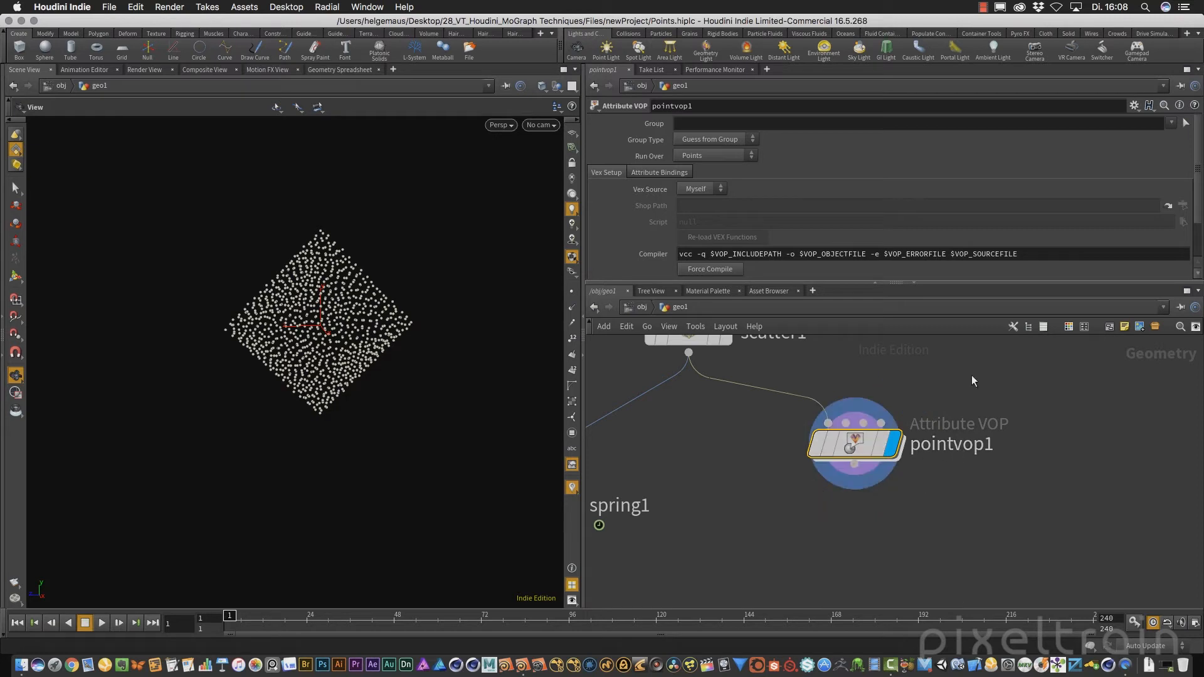
left_click_drag(1017, 281, 1018, 337)
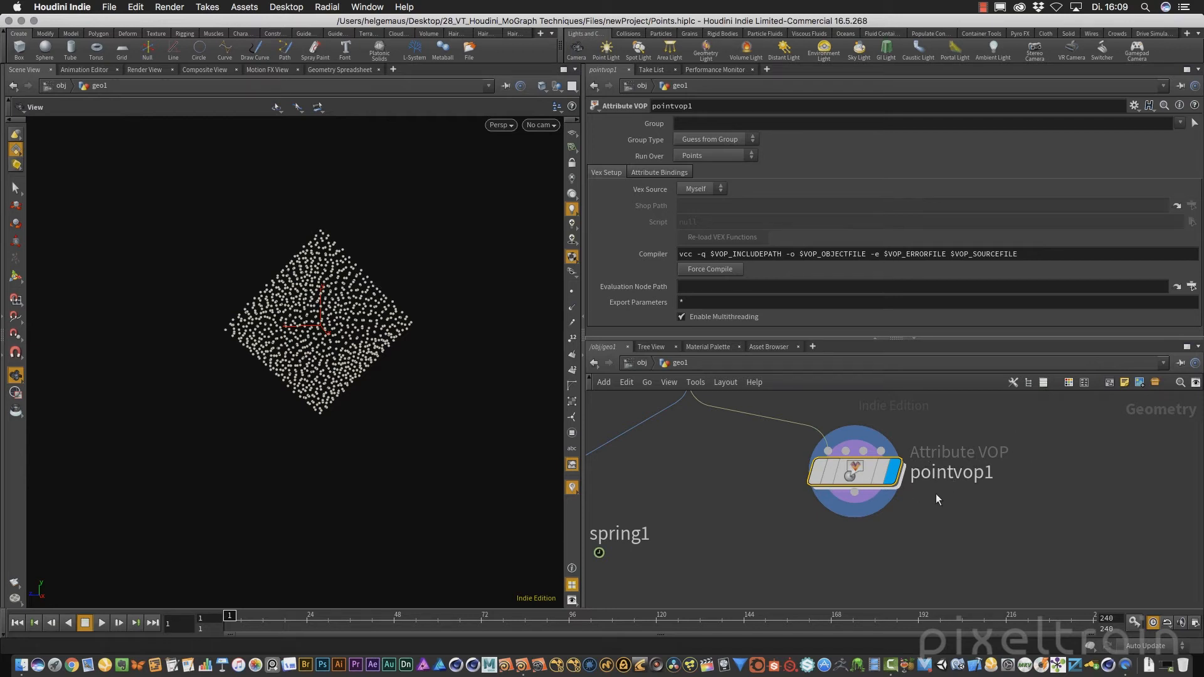
mouse_move(856, 479)
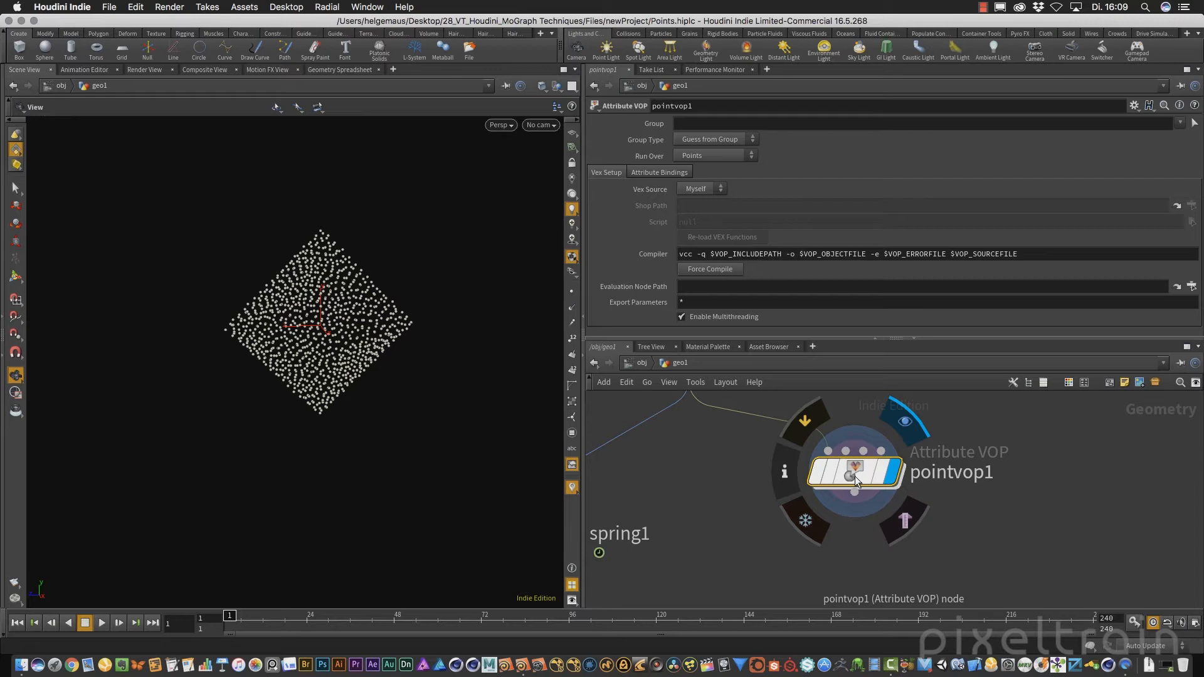
left_click(742, 154)
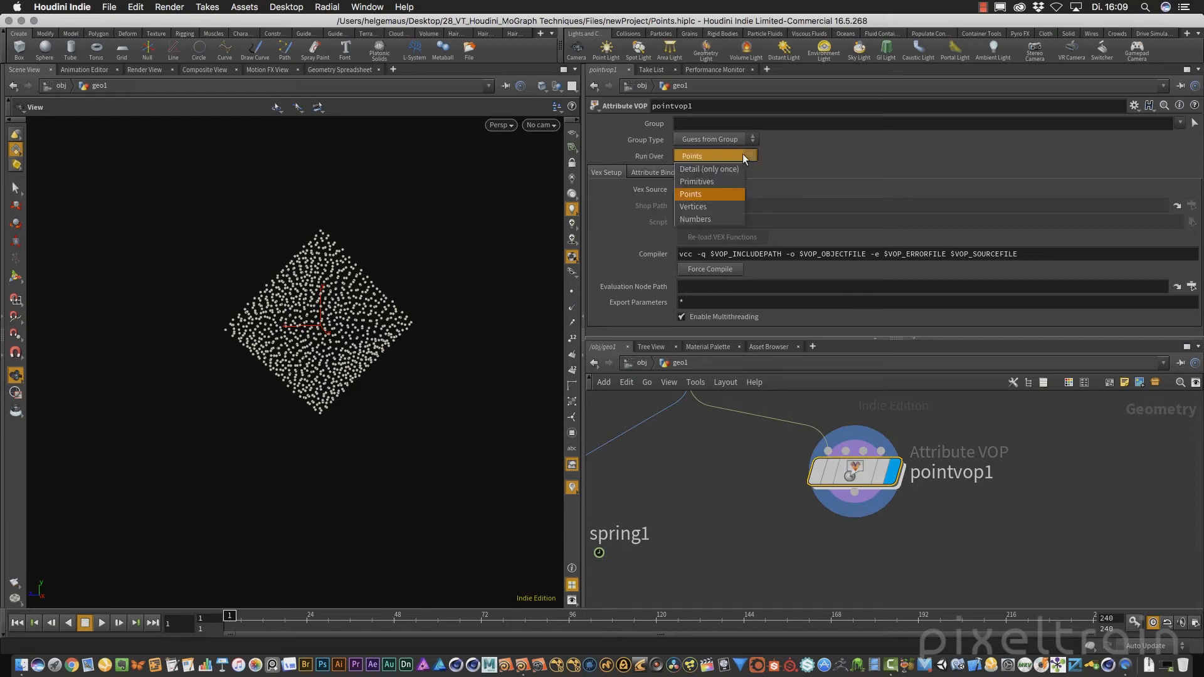
left_click(701, 185)
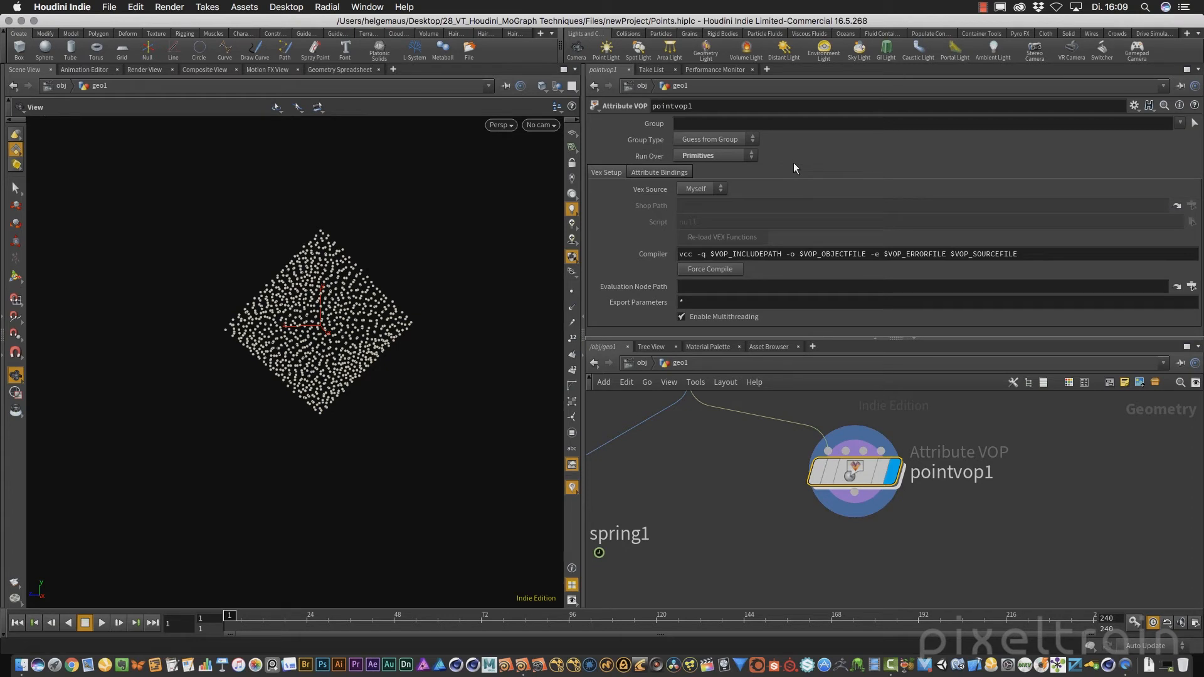
left_click(742, 155)
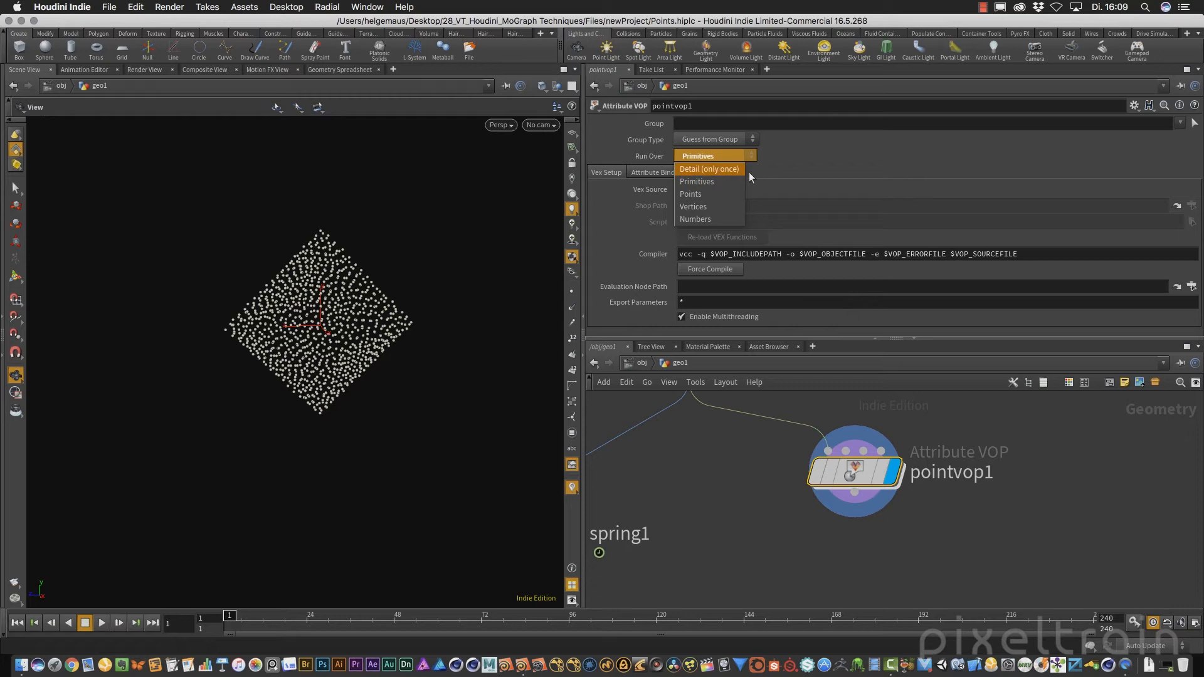
left_click(863, 167)
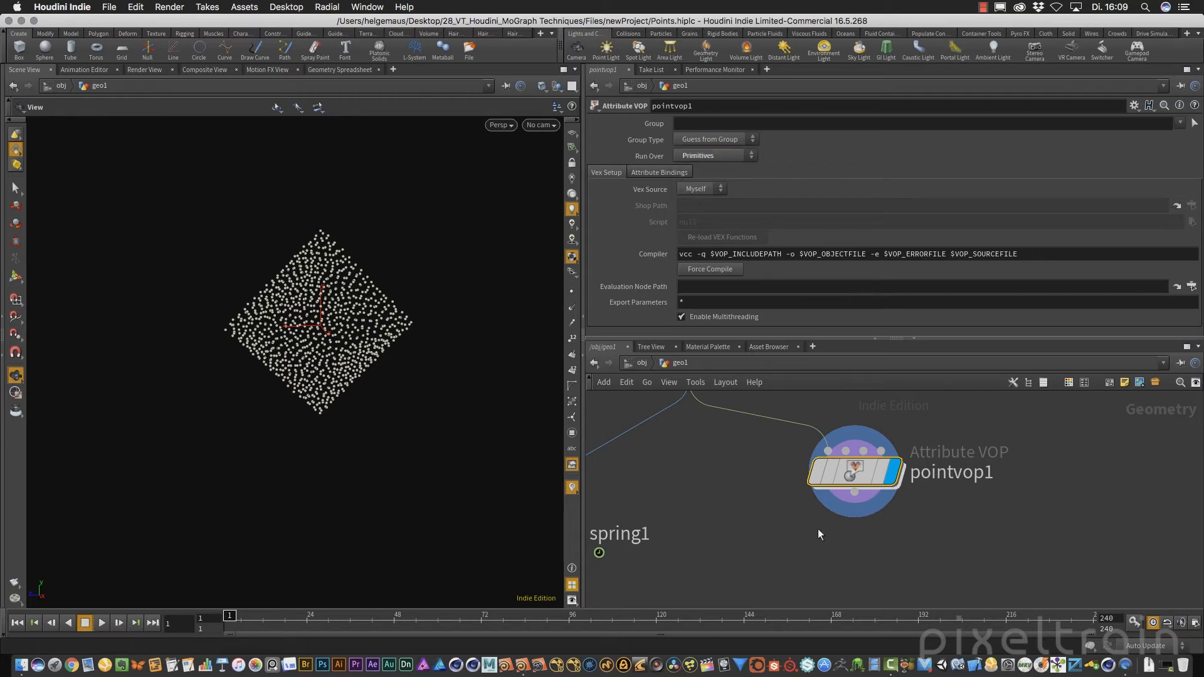
Step: Look up the Volume VOP operator in the node list without adding it
key("Tab")
type("v")
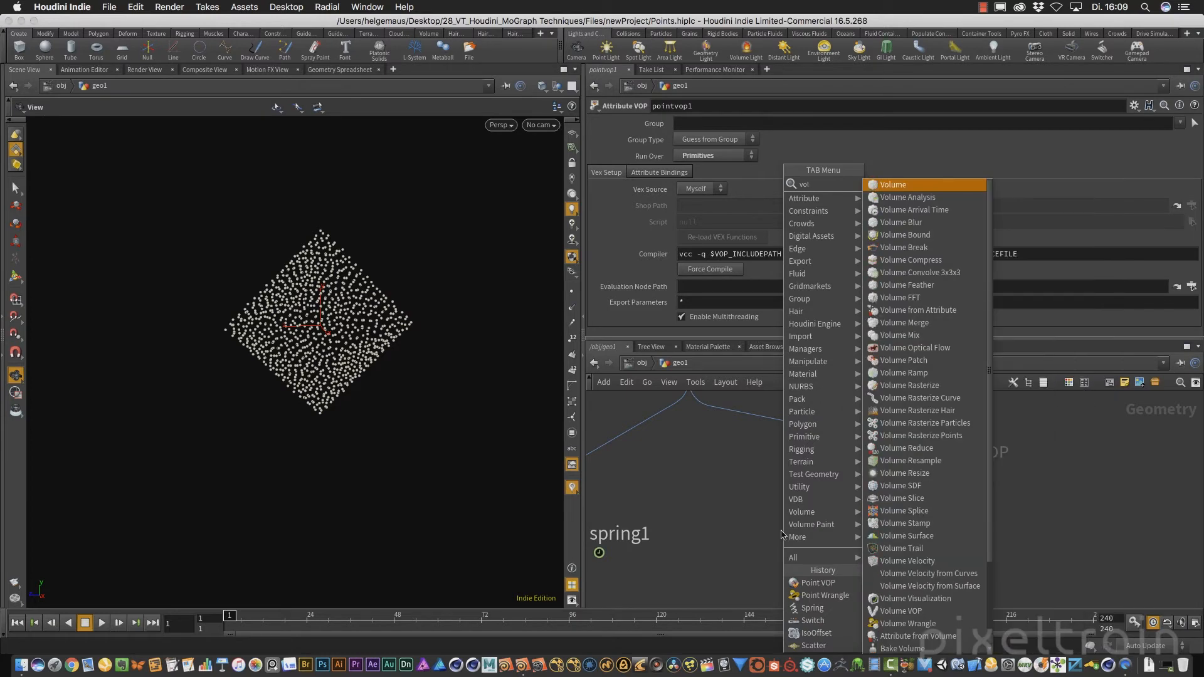
type("vop")
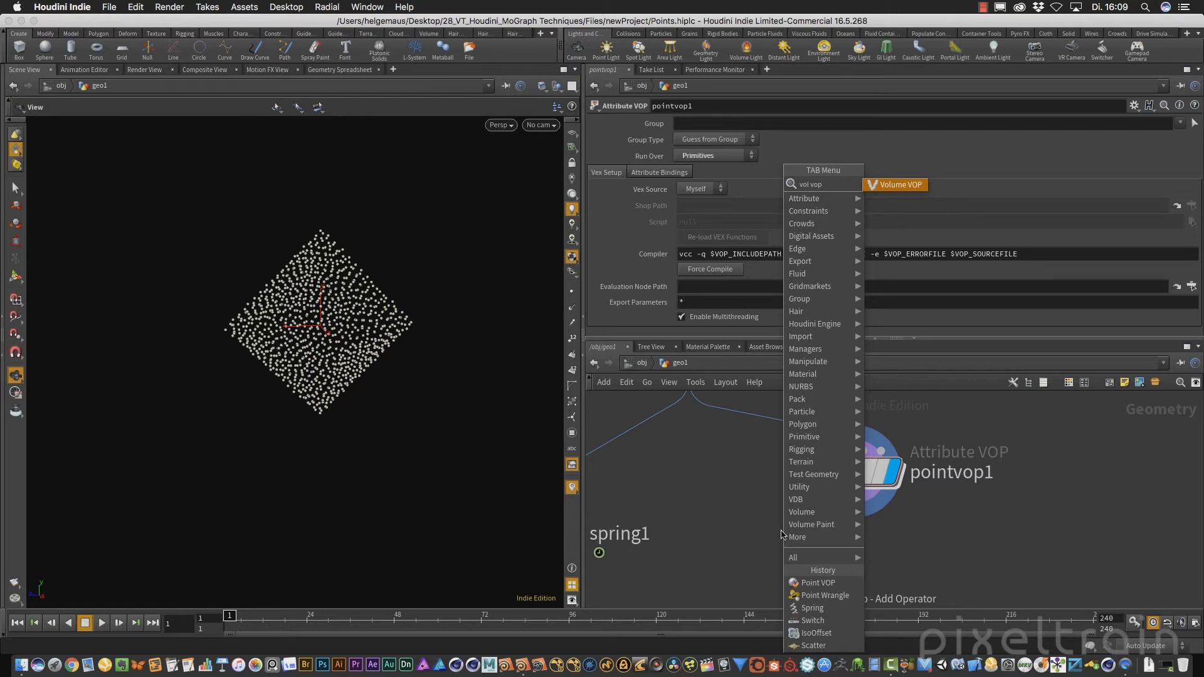
key("Escape")
Step: Set the Point VOP's Run Over option back to Points
left_click(858, 479)
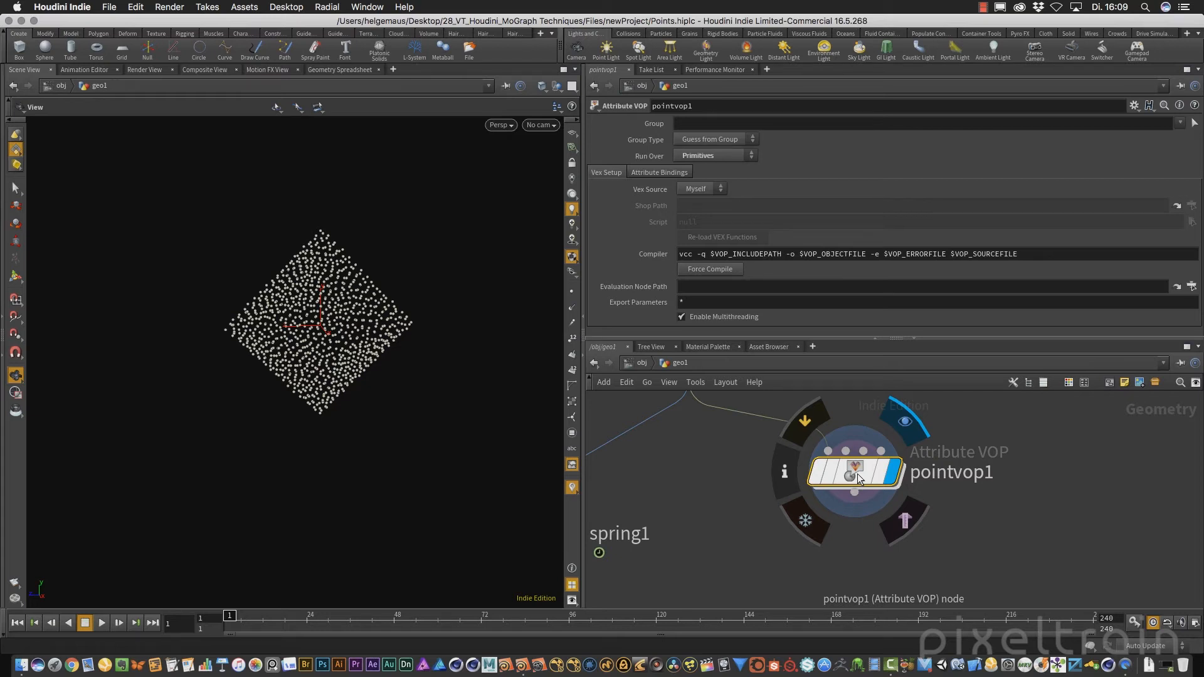
left_click(743, 156)
left_click(707, 195)
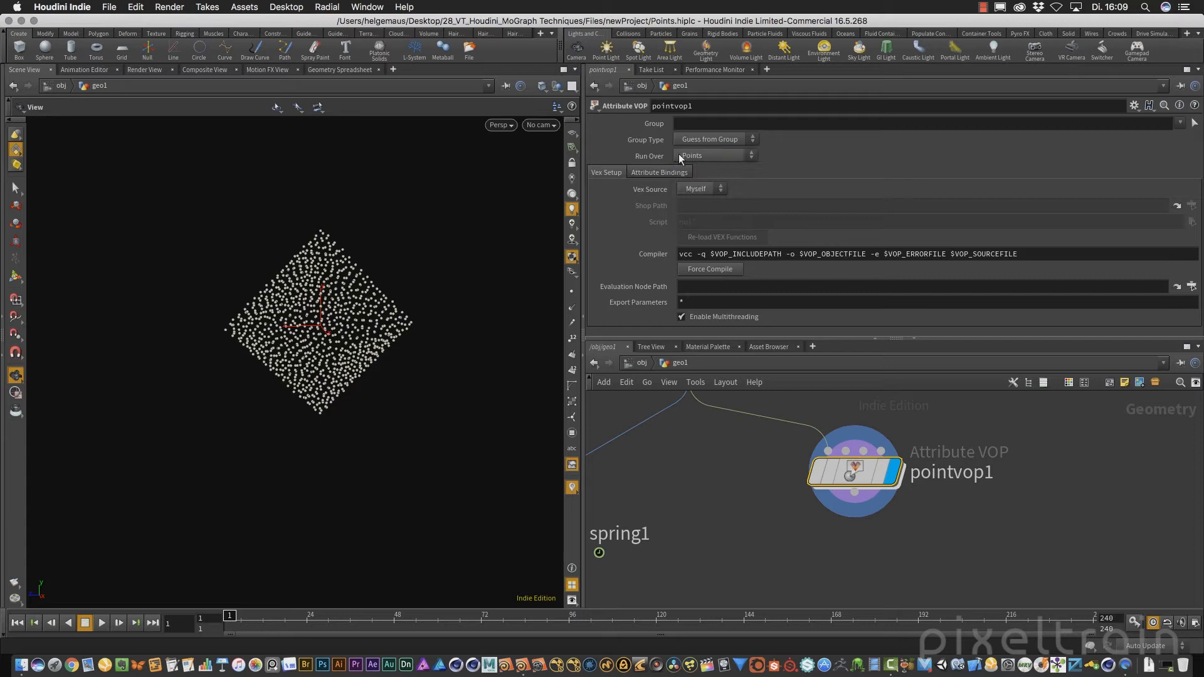
Step: Enter the Point VOP's inner network and enlarge the network area for working on its nodes
double_click(854, 473)
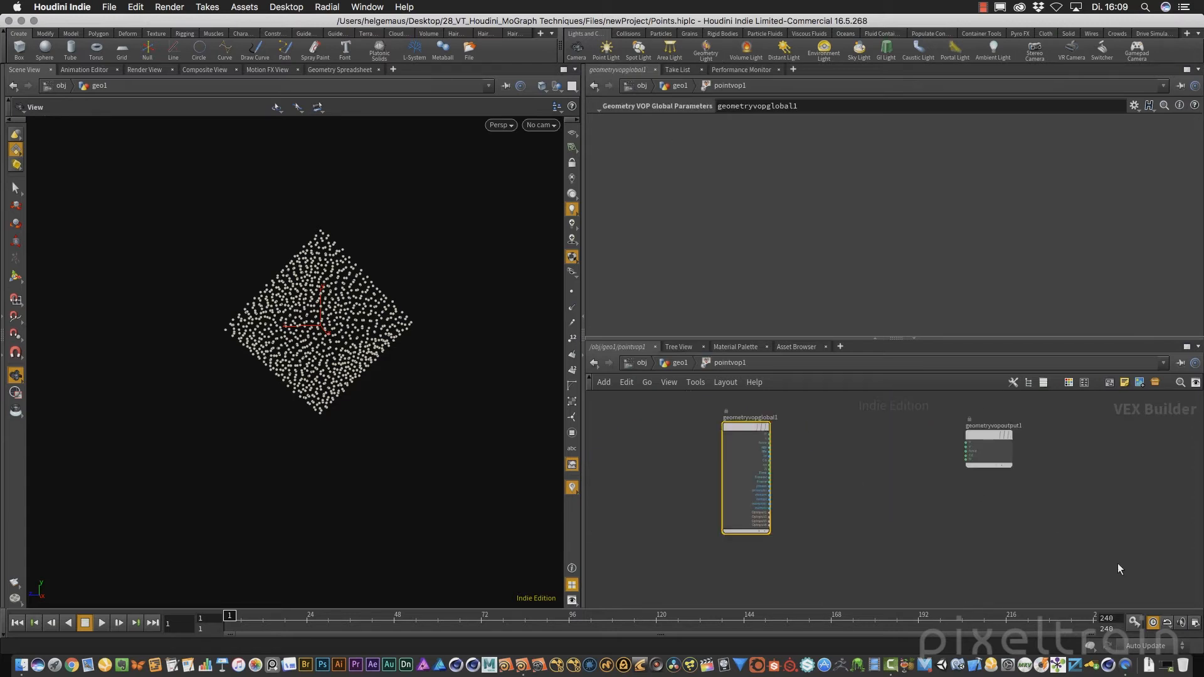
scroll(932, 516, "up", 2)
left_click_drag(972, 339, 976, 193)
left_click_drag(991, 353, 1018, 354)
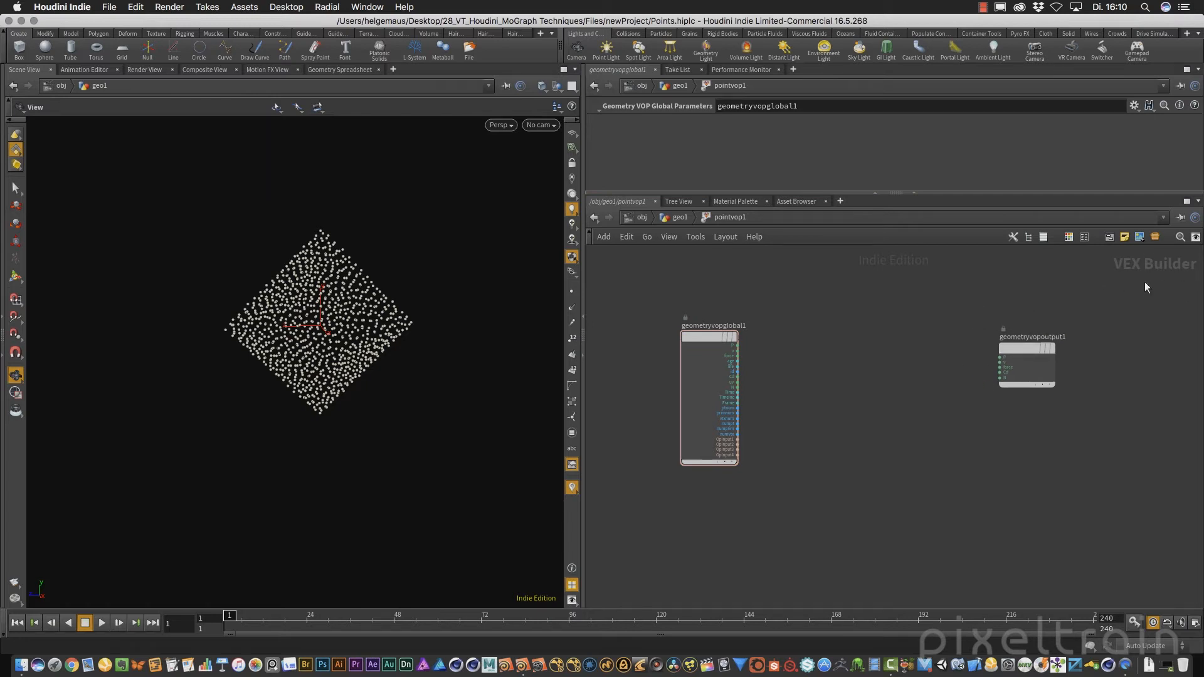
scroll(874, 386, "up", 2)
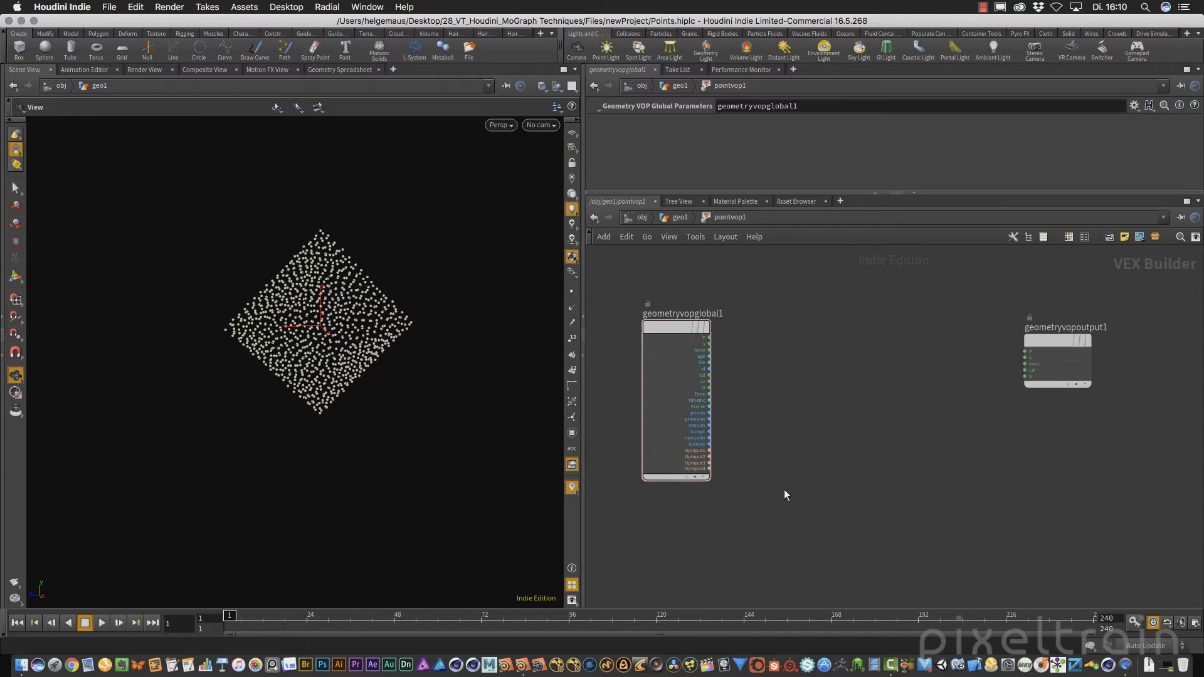
Step: Search the VOP operators for "global", look through the global parameter nodes on offer and close the list without adding any
key("Tab")
type("globa")
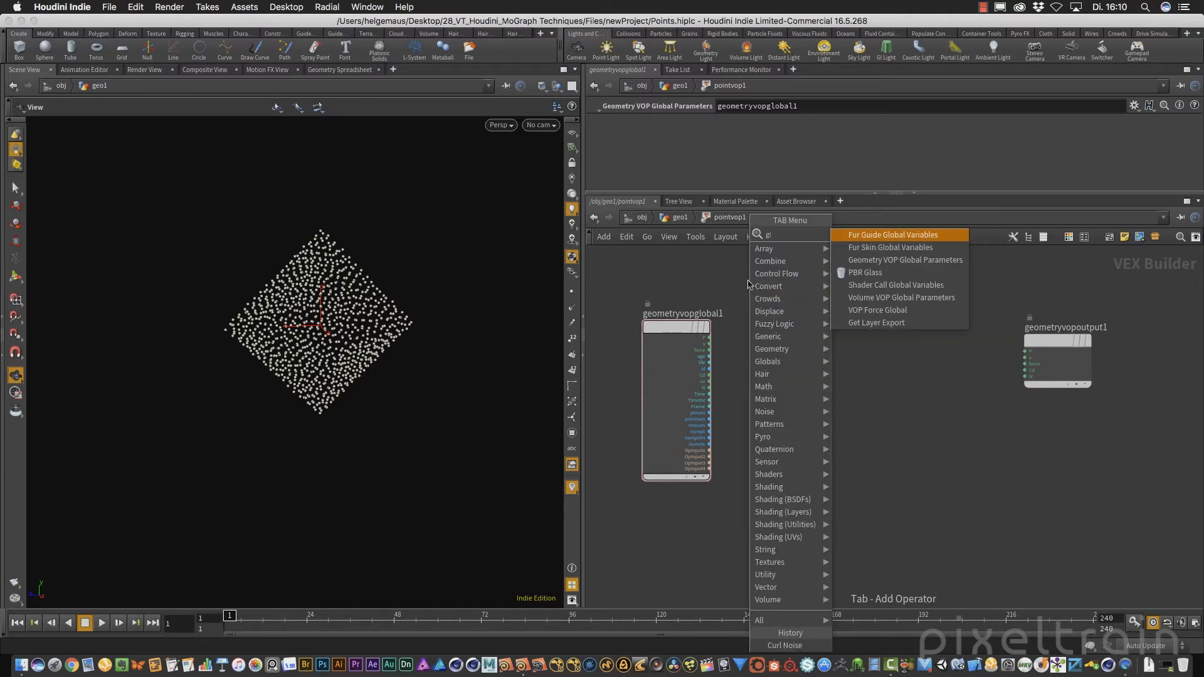
key("Down")
key("Down")
key("Down")
key("Down")
key("Down")
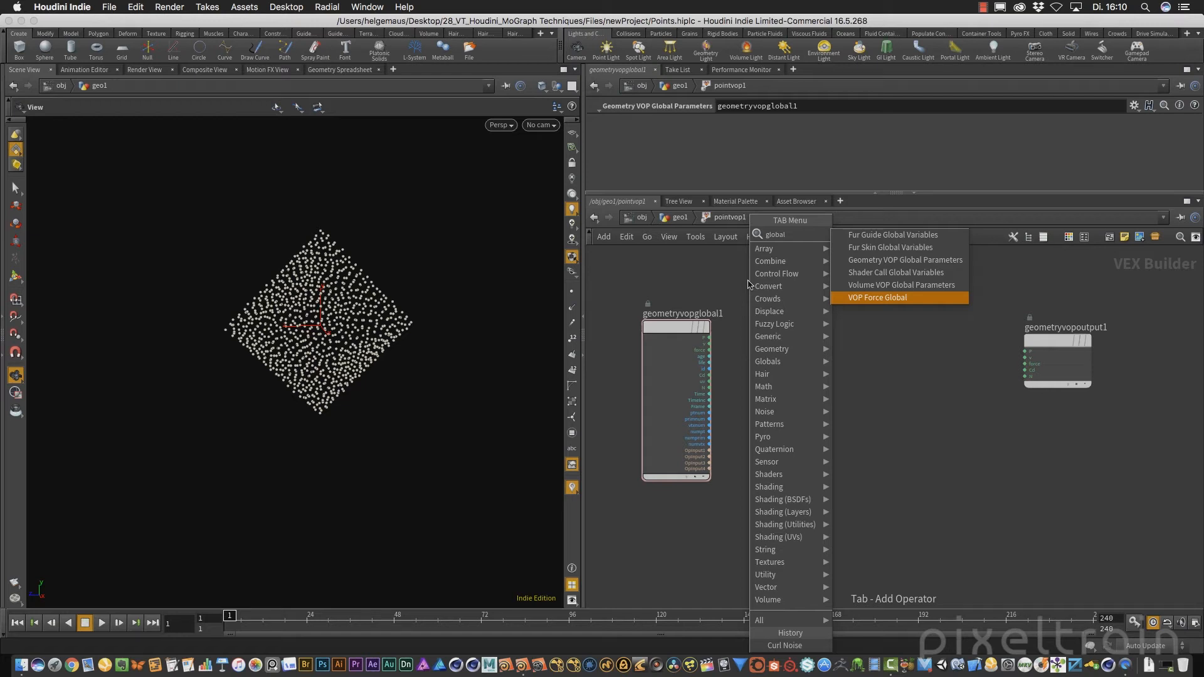
left_click(941, 407)
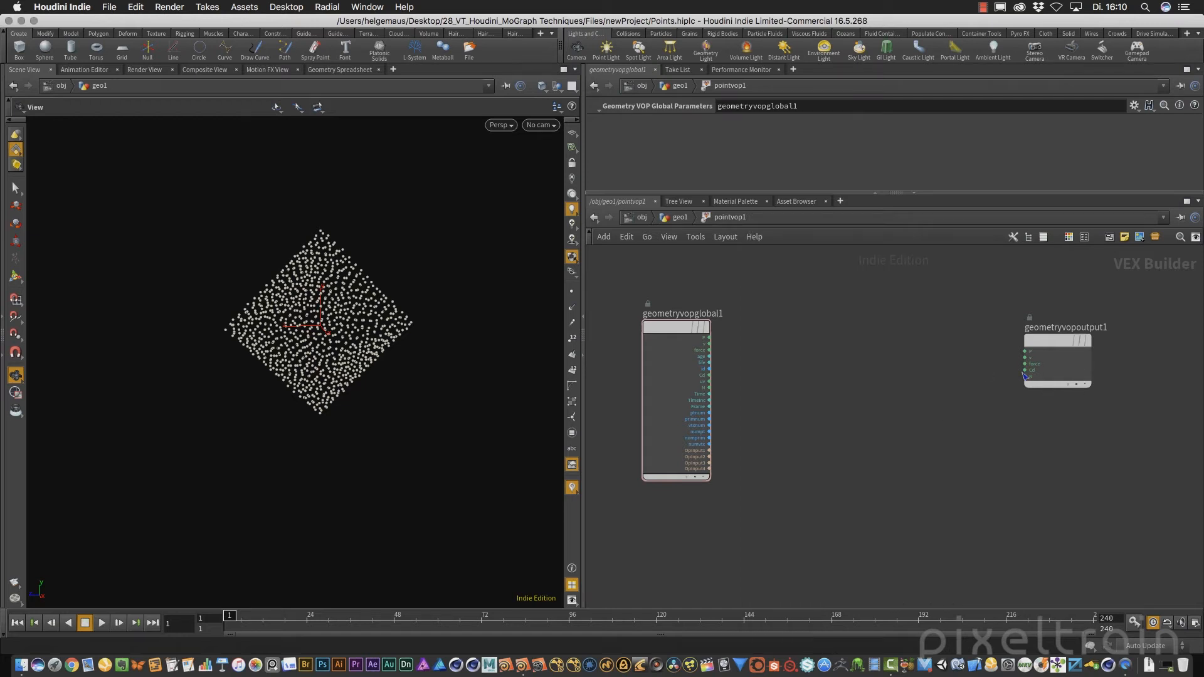
Step: Move the geometry VOP output node slightly higher, opposite the global parameters node, and frame both nodes
left_click_drag(1053, 343, 1046, 316)
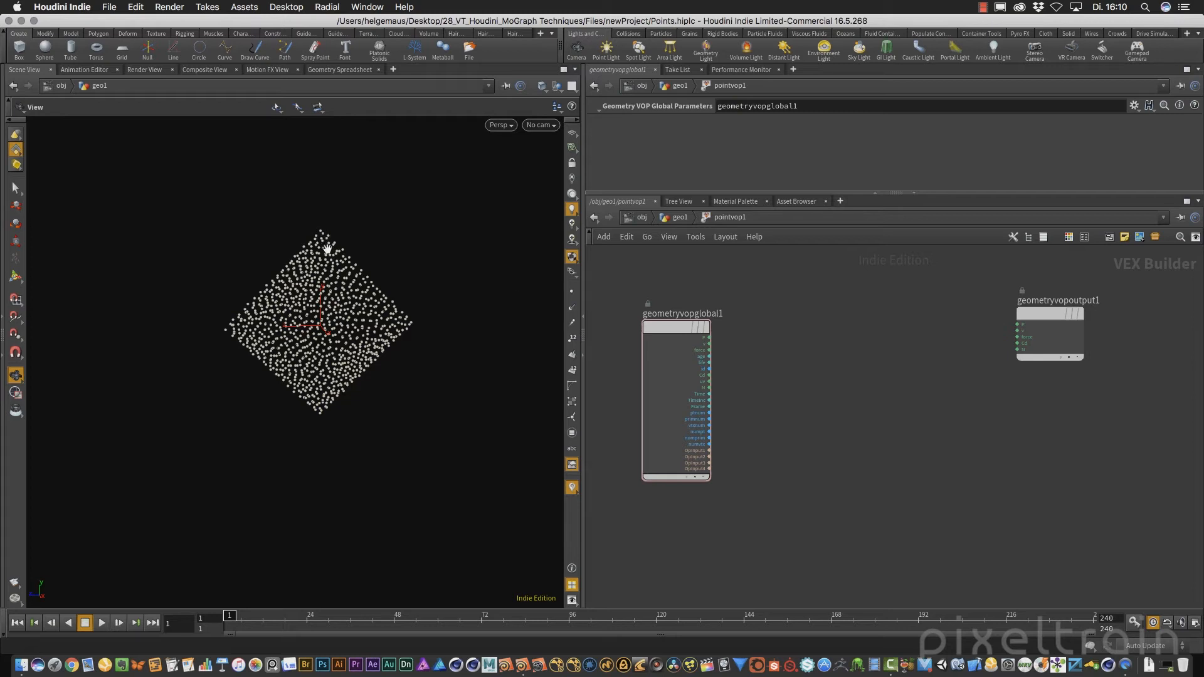
left_click_drag(1055, 318, 1065, 321)
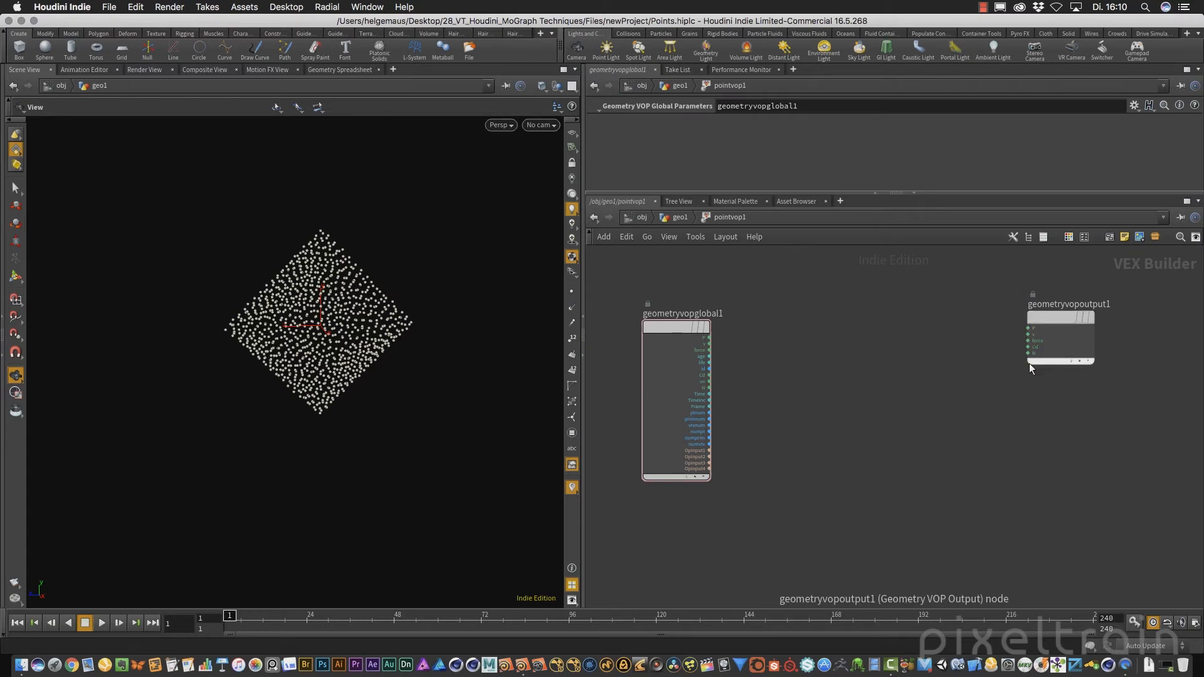
scroll(1028, 363, "up", 1)
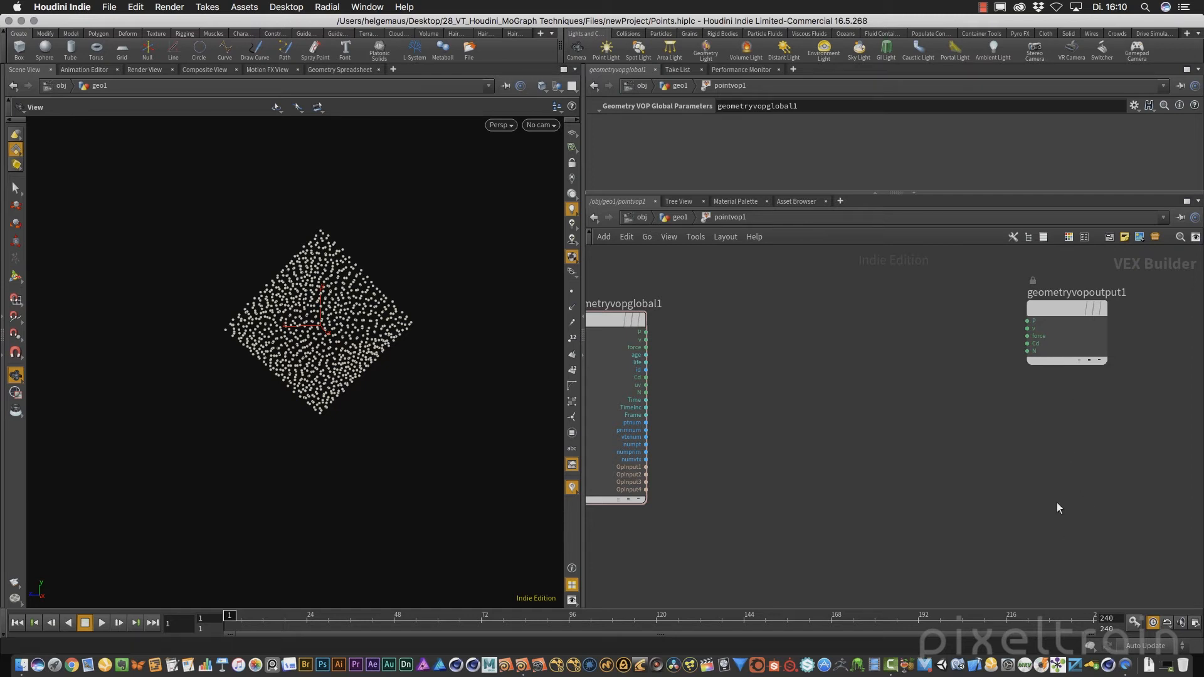
key("h")
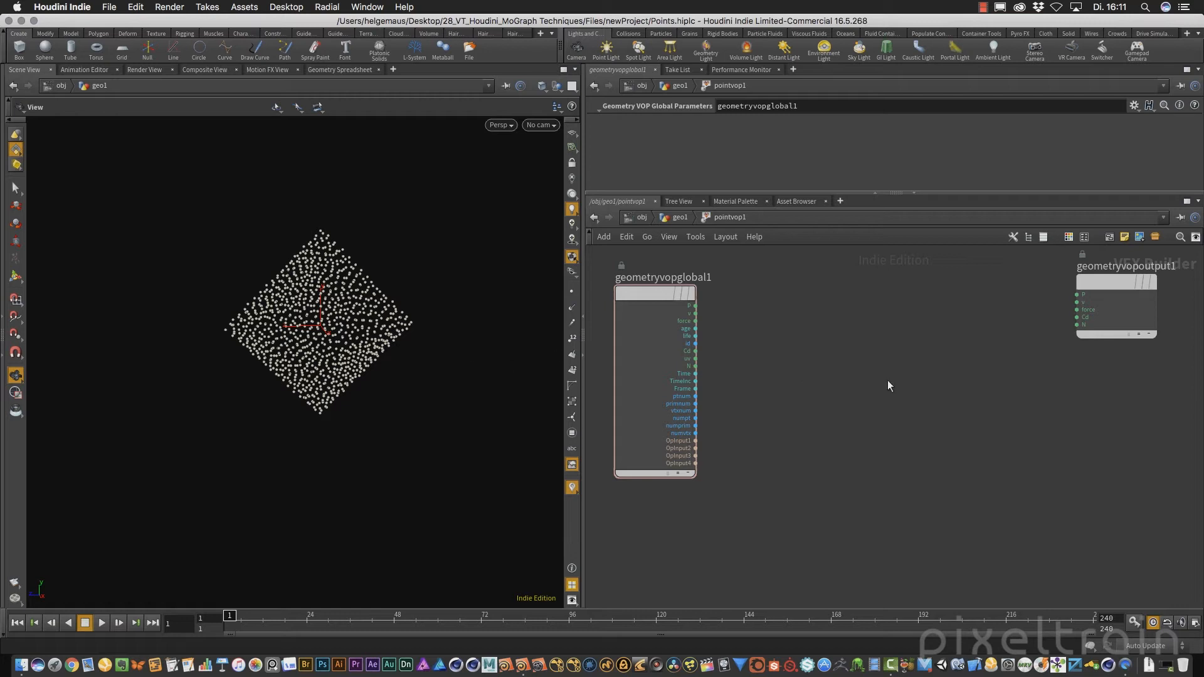
Step: Add a Curl Noise node between the global parameters node and the output node
key("Tab")
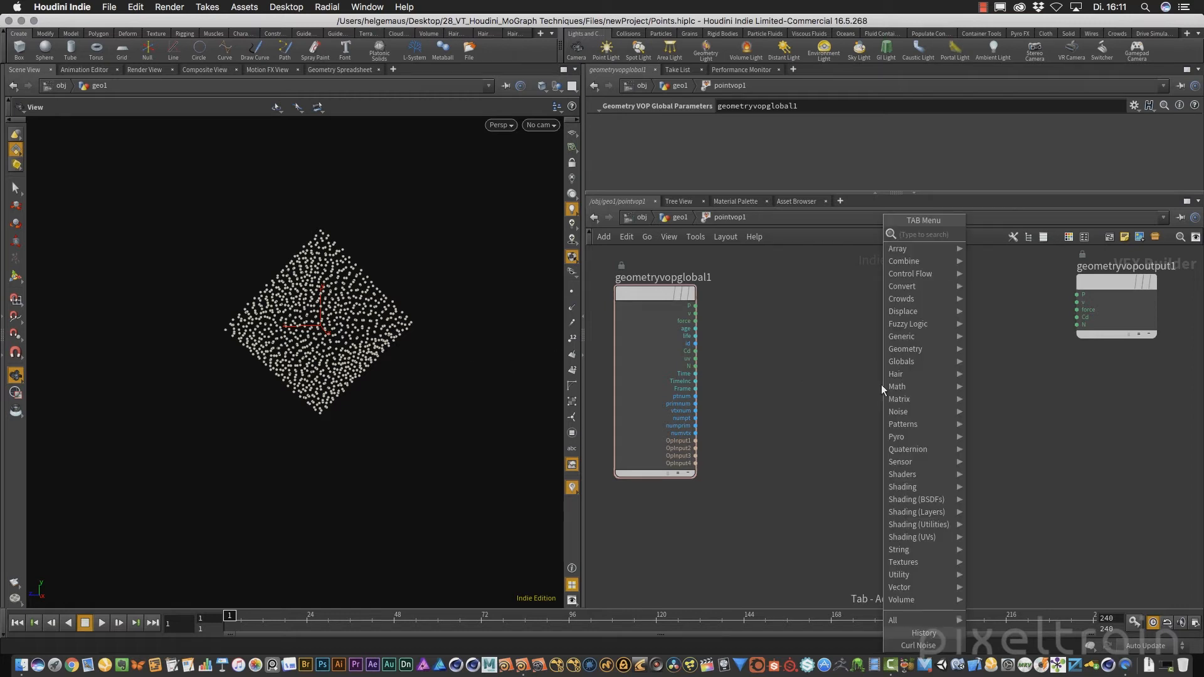
mouse_move(922, 411)
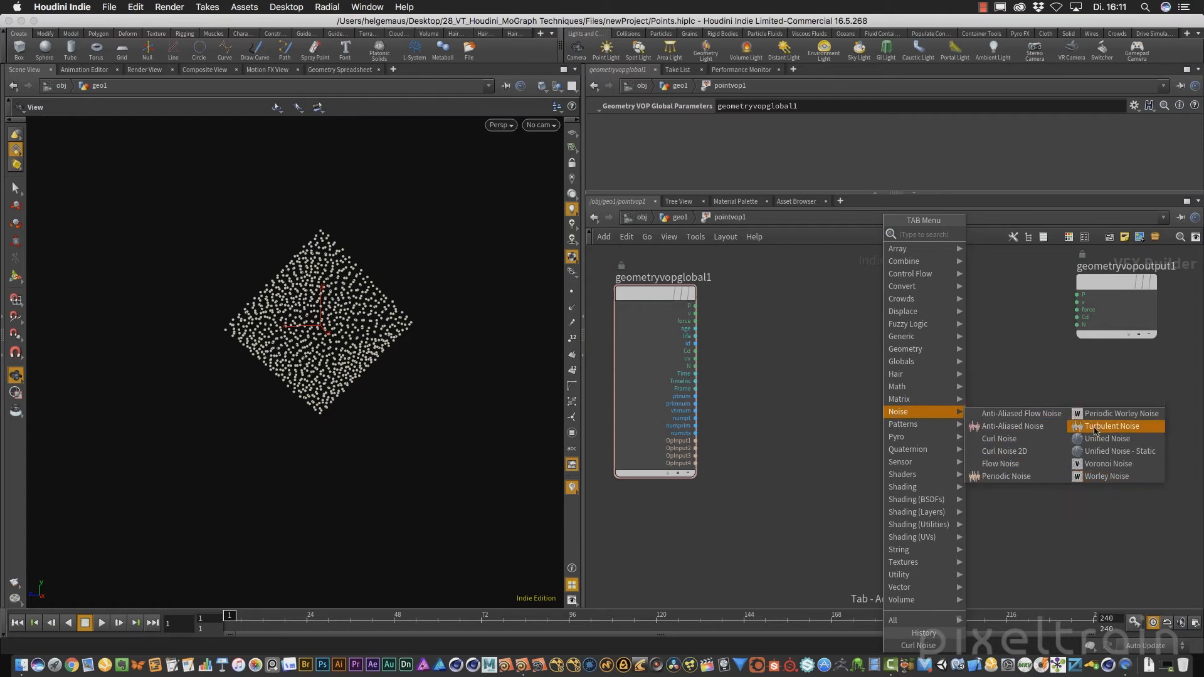
left_click(1020, 438)
left_click(834, 389)
left_click_drag(822, 378, 830, 331)
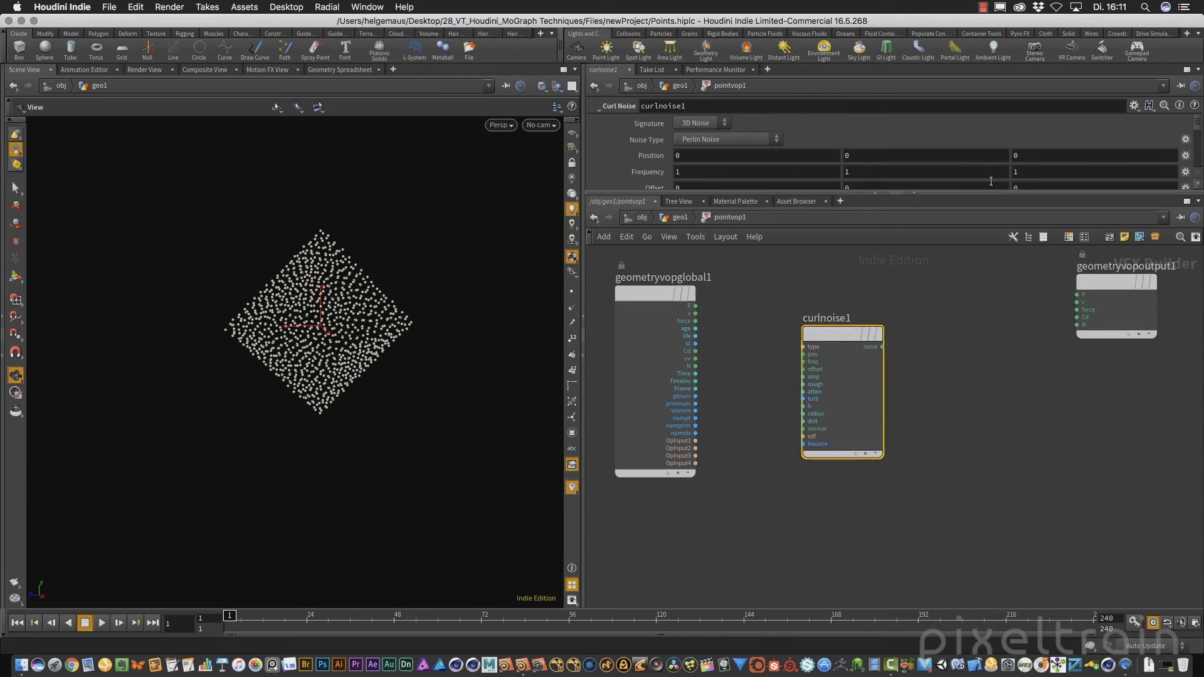
Step: Enlarge the parameter area and examine the Curl Noise parameters and its Signature options
left_click_drag(990, 192, 990, 309)
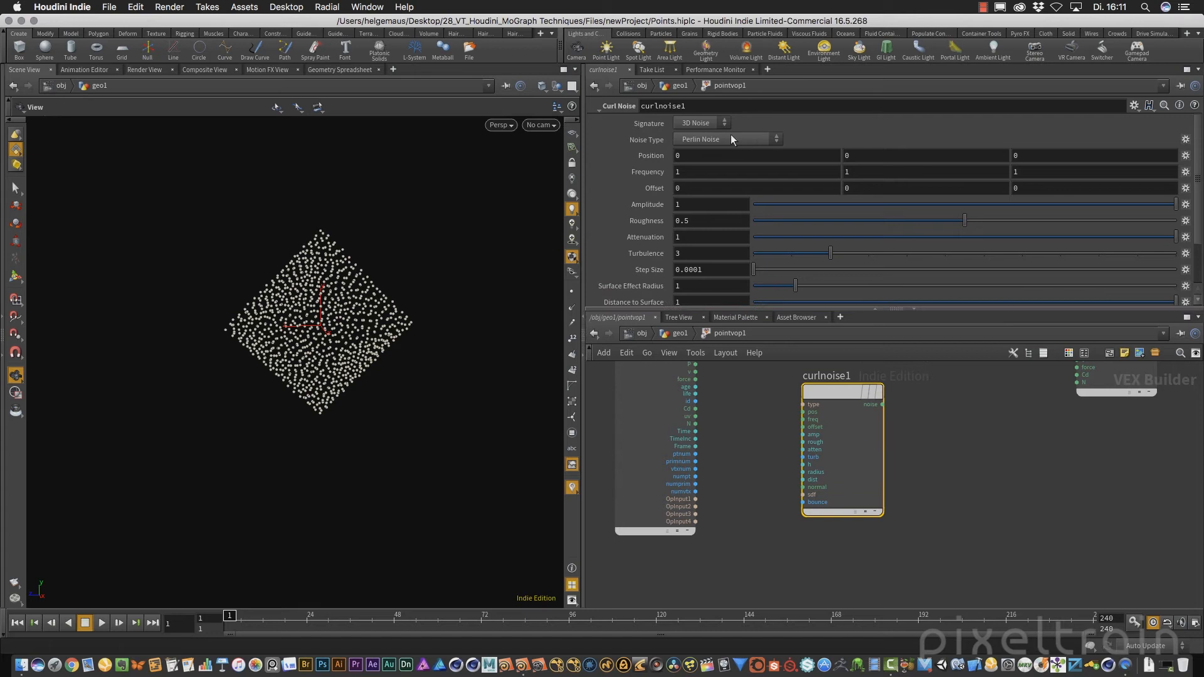
left_click(711, 123)
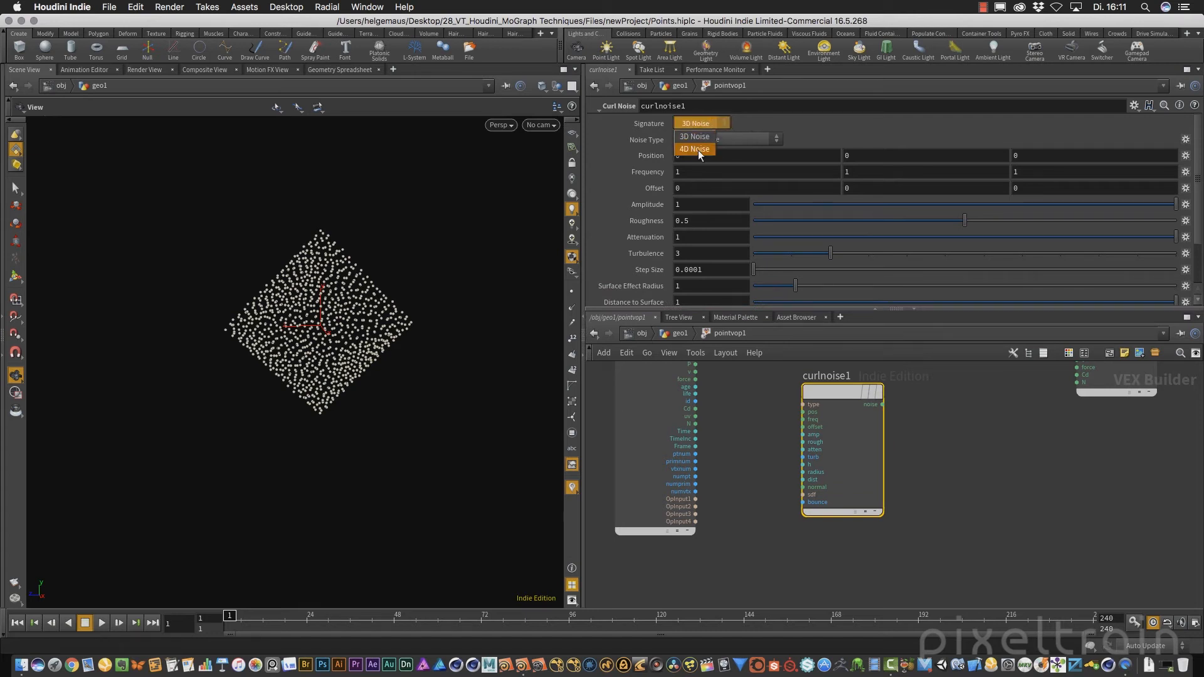
left_click(849, 123)
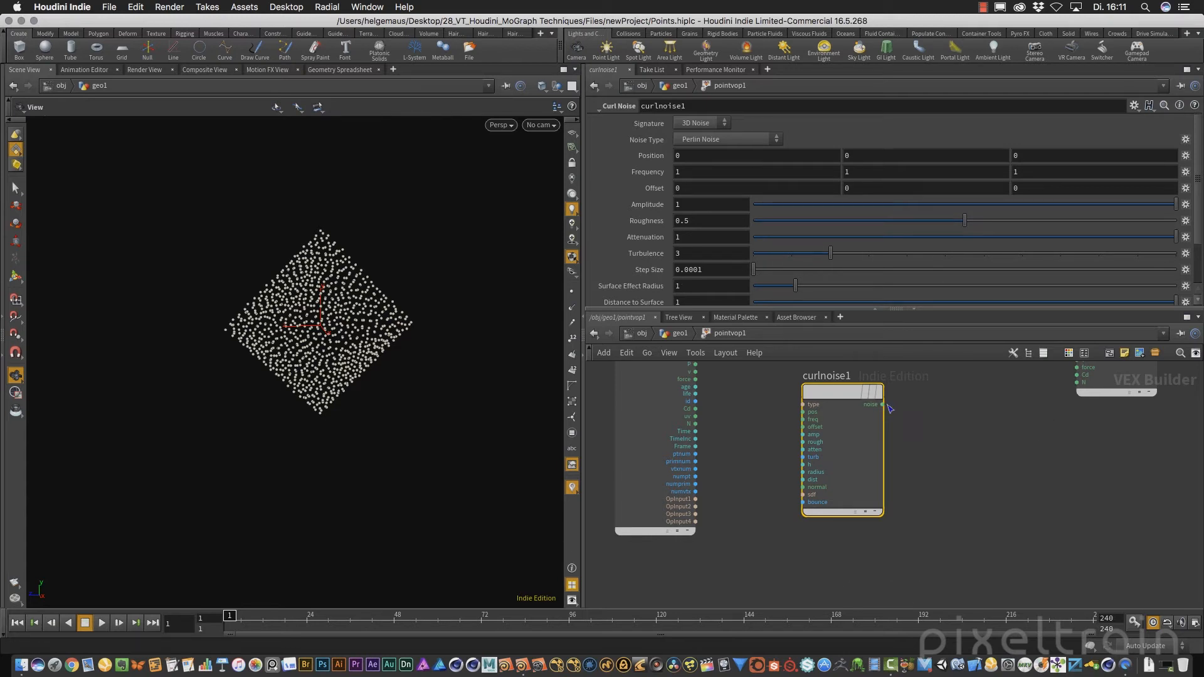
Step: Move the Curl Noise node slightly higher and look through the Convert operators without adding one
middle_click_drag(983, 410, 964, 443)
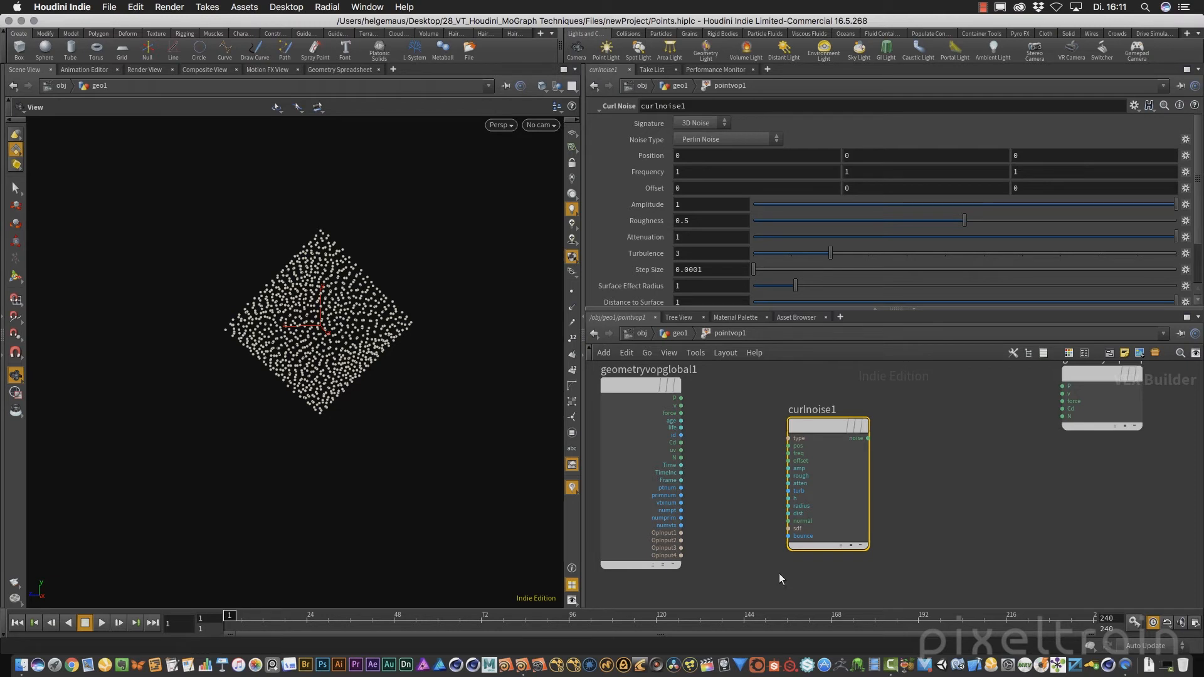
left_click_drag(829, 430, 807, 401)
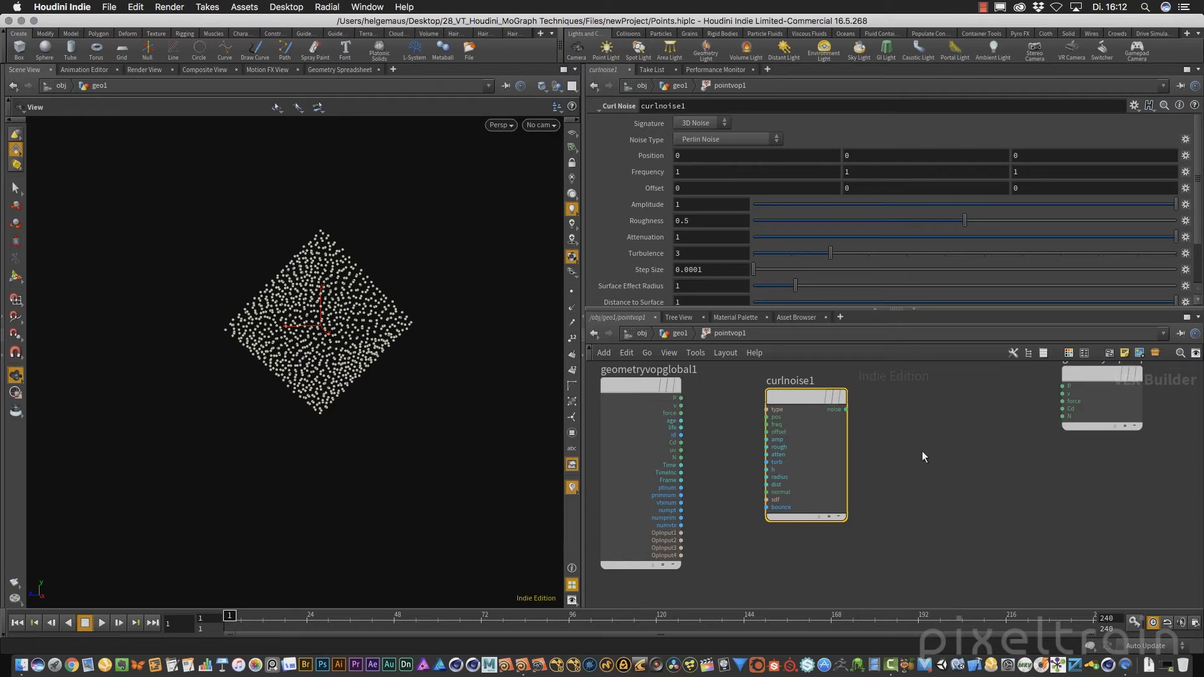
key("Tab")
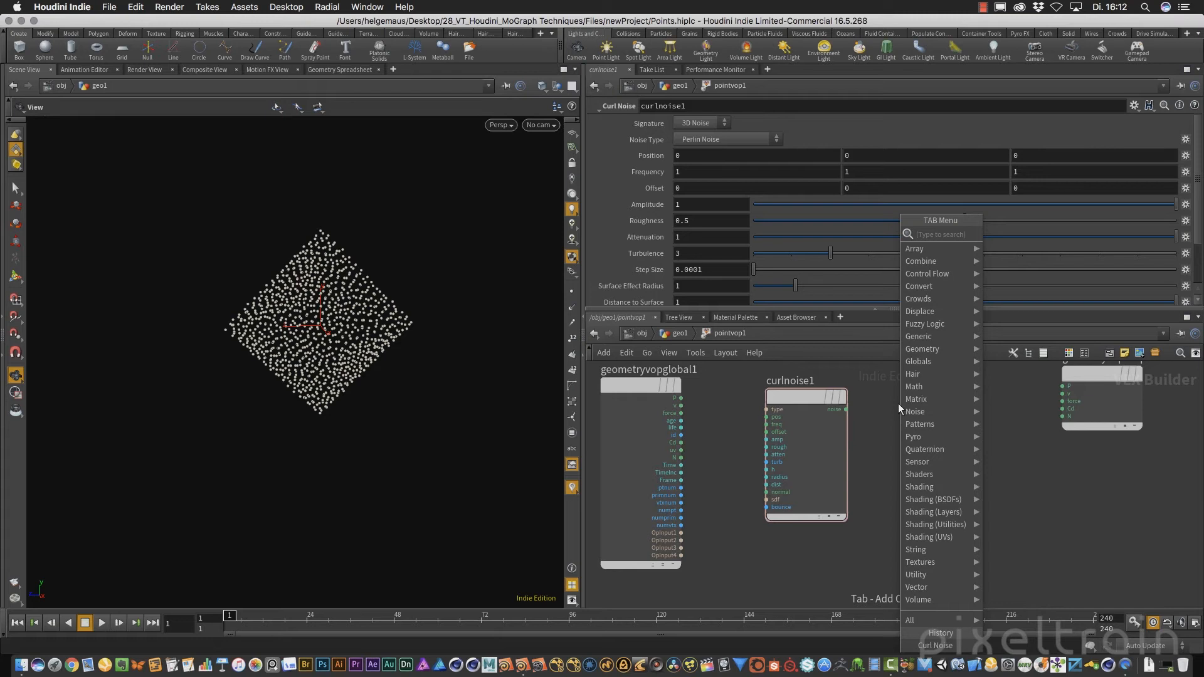
mouse_move(944, 287)
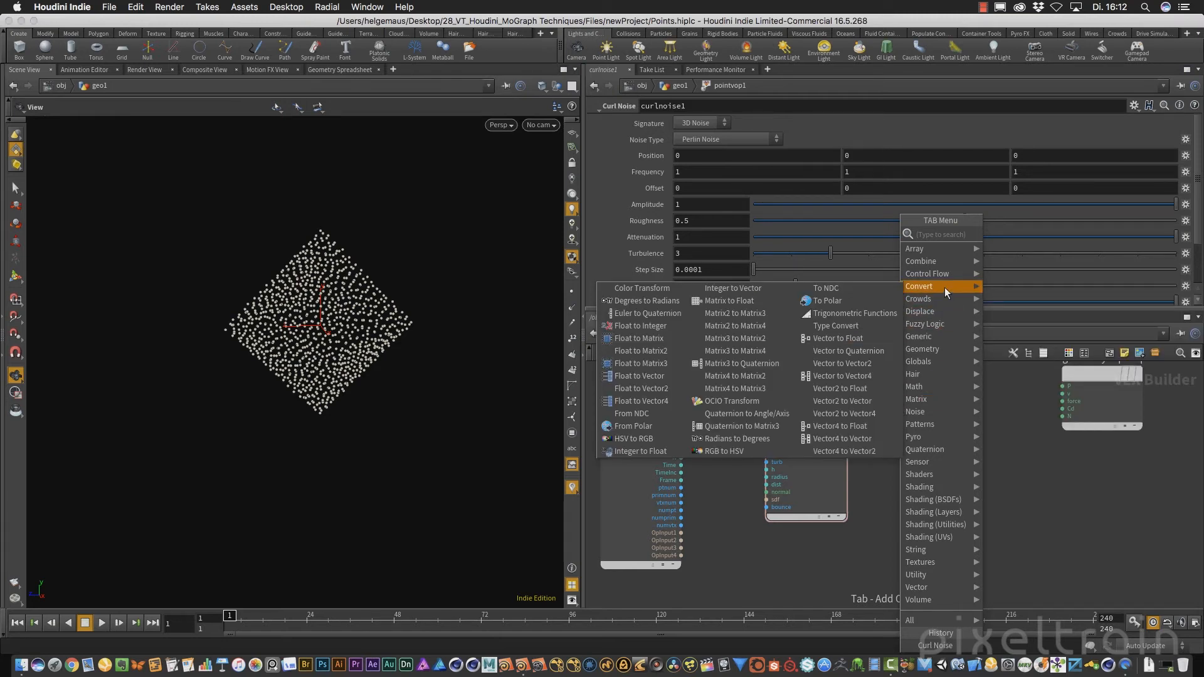
left_click(1069, 461)
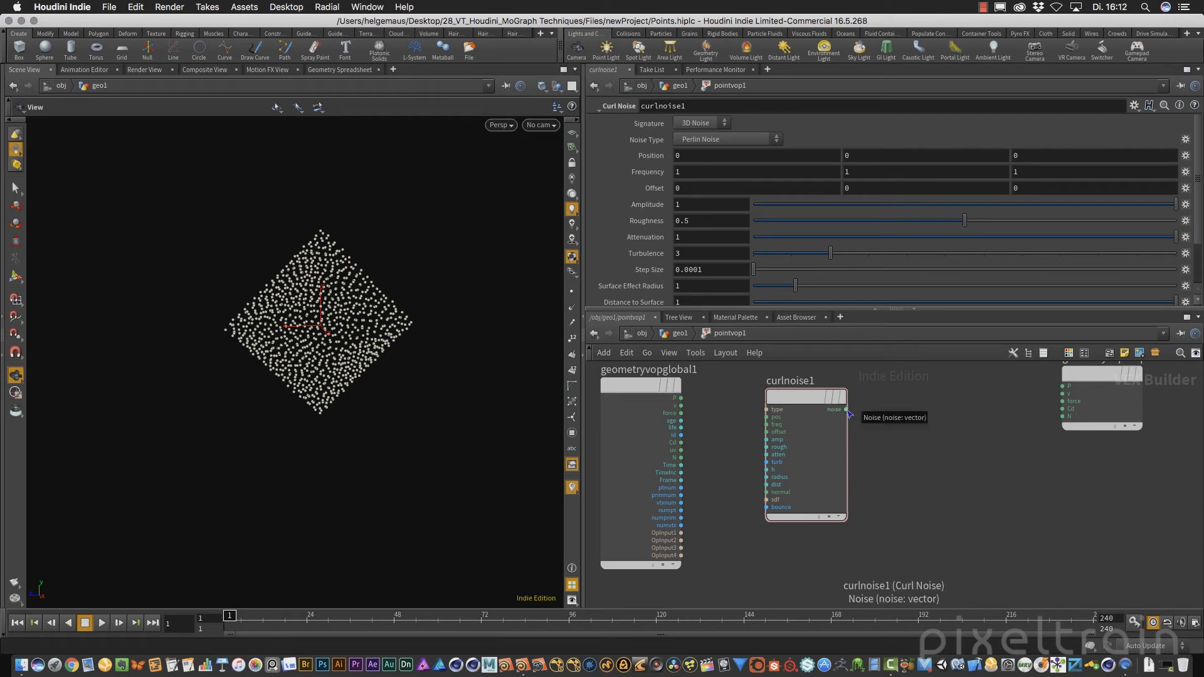
Step: Connect the Curl Noise output to P on the geometry VOP output node and move Curl Noise closer to it
left_click_drag(848, 411, 1063, 413)
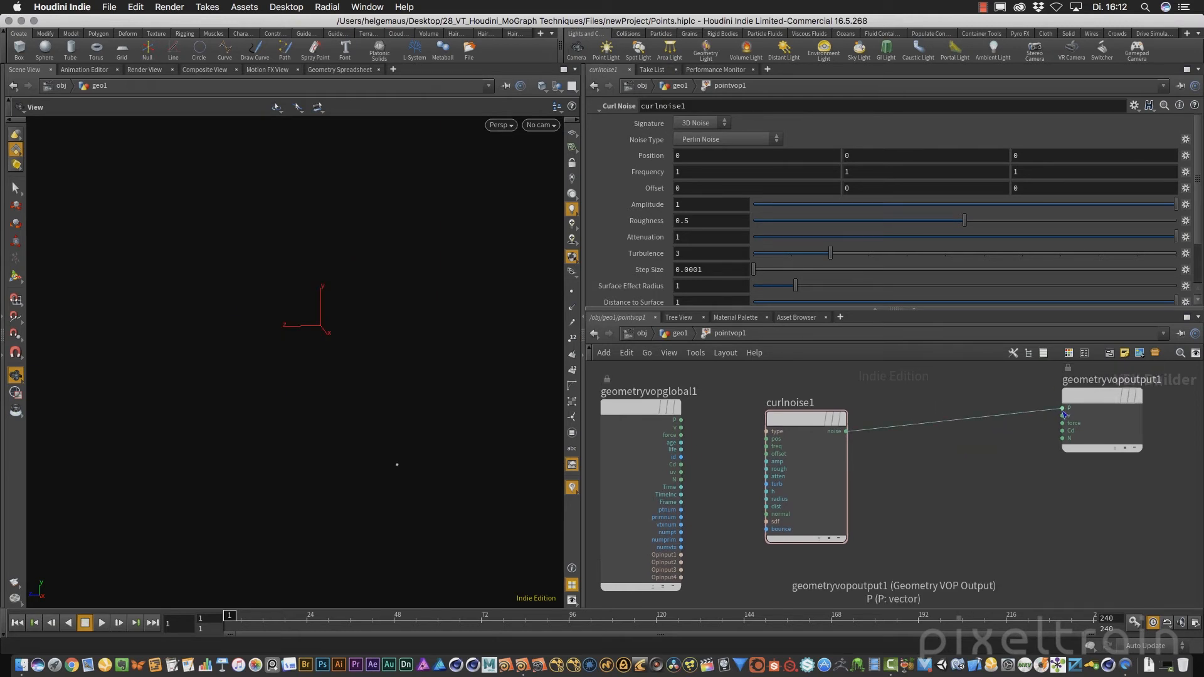
left_click_drag(792, 419, 916, 431)
mouse_move(918, 432)
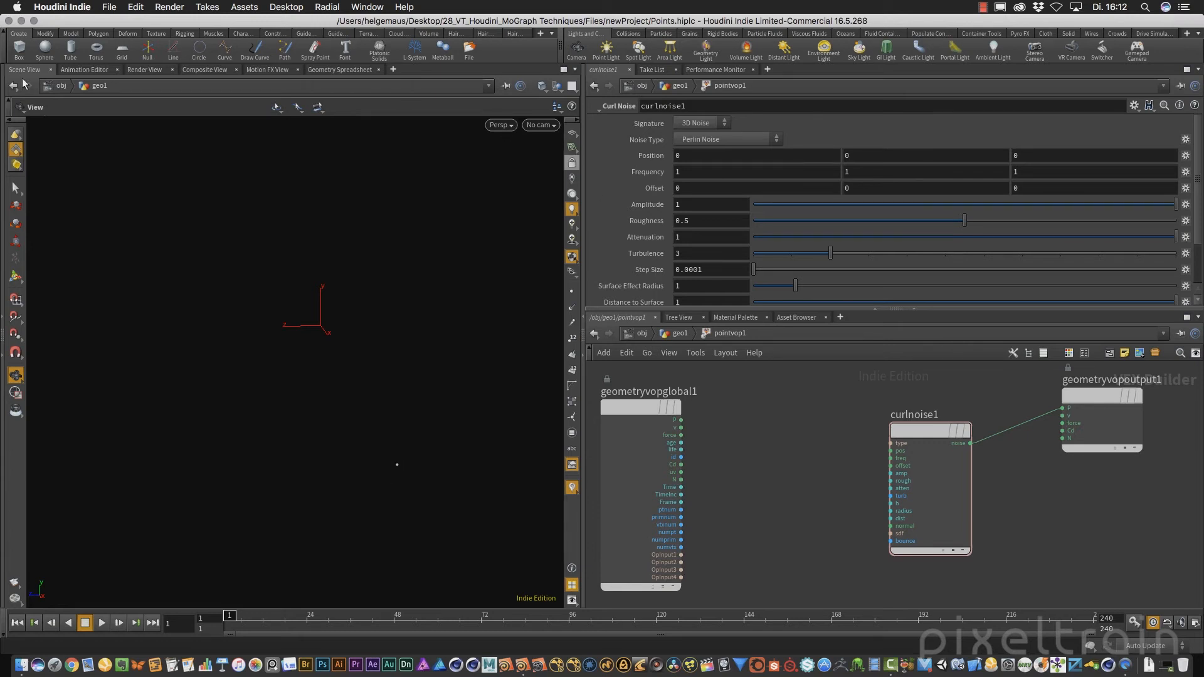
Step: Examine the points' P values in the Geometry Spreadsheet and return to the scene view
left_click(337, 69)
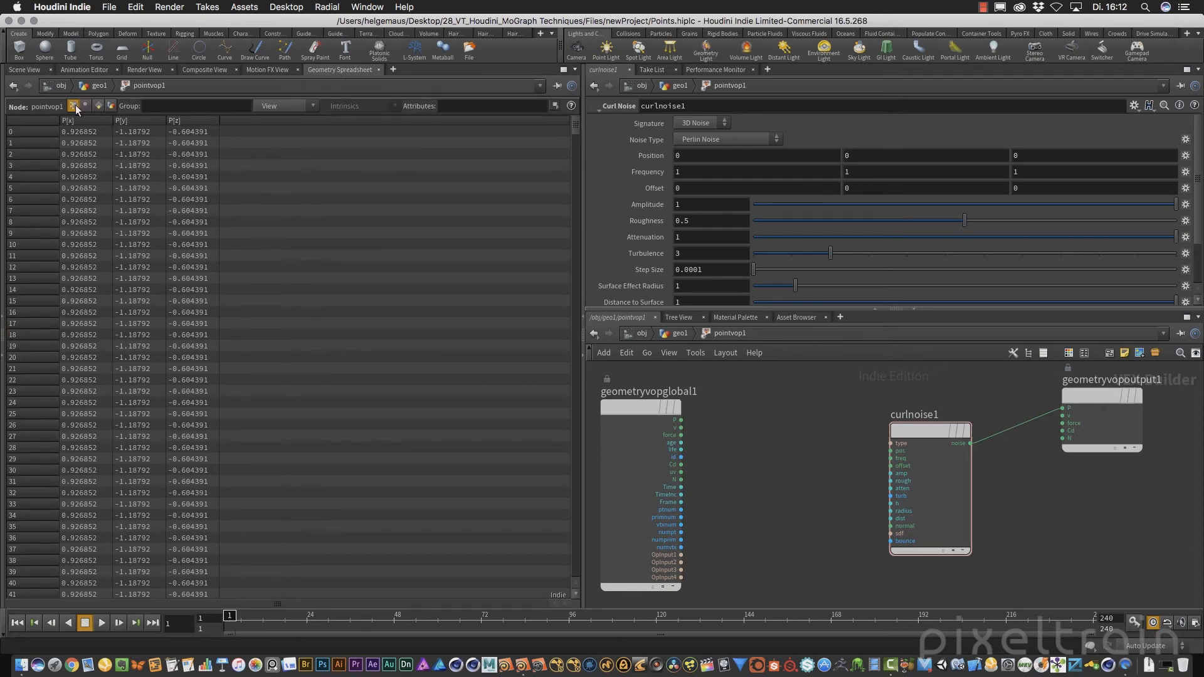
scroll(559, 137, "down", 15)
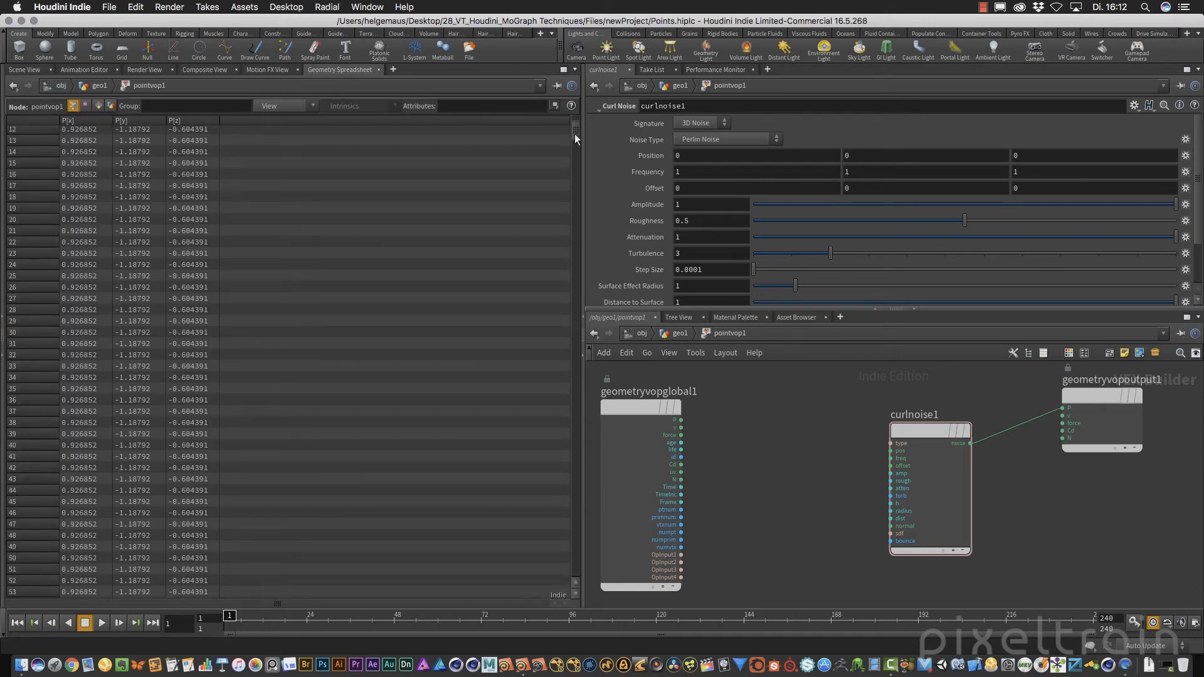
scroll(555, 168, "up", 15)
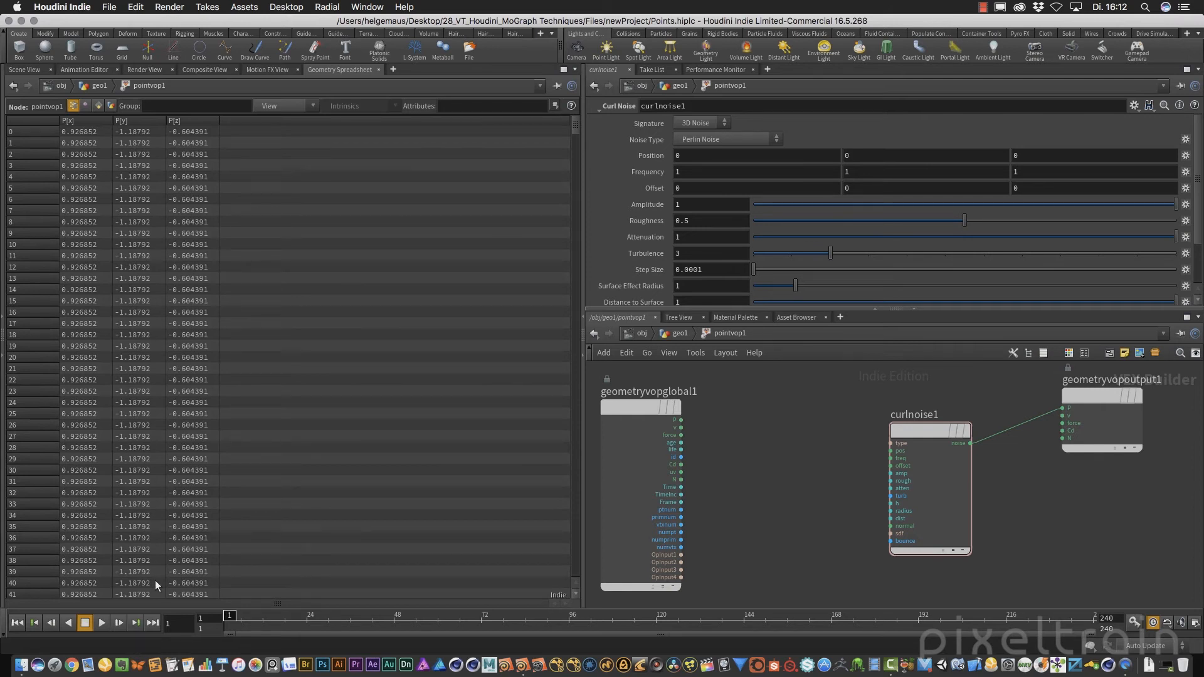
left_click(32, 72)
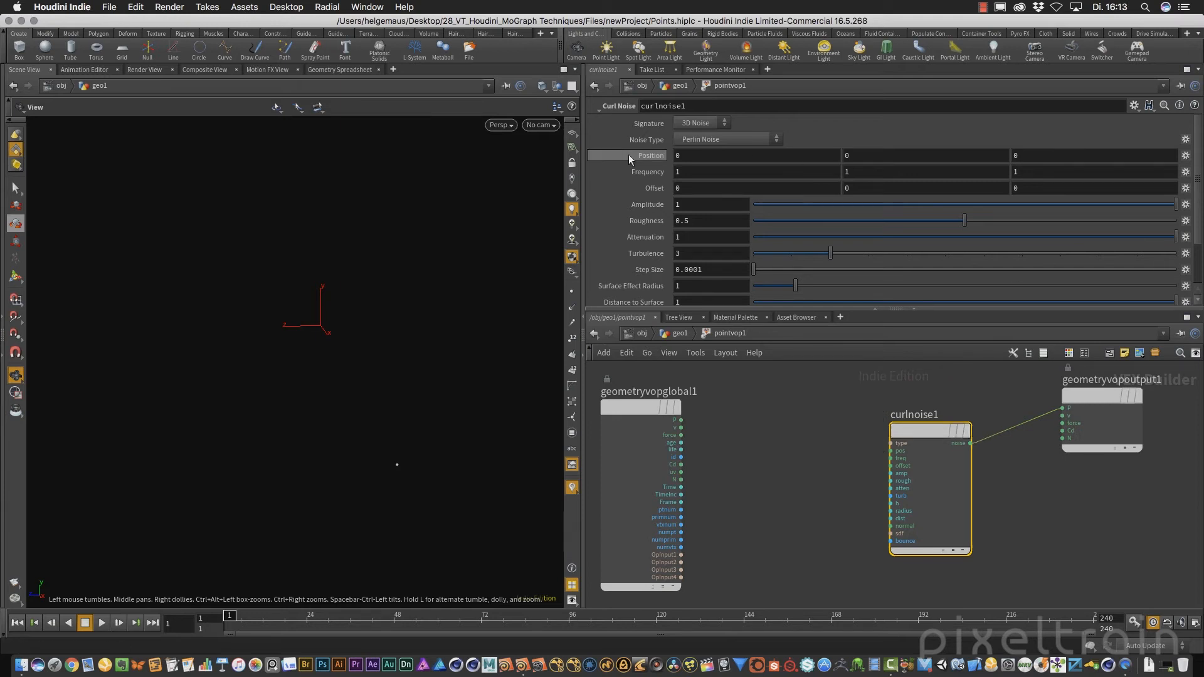
Step: Connect P from the global parameters node to the pos input of Curl Noise
left_click_drag(1197, 182, 1194, 109)
left_click_drag(681, 419, 849, 437)
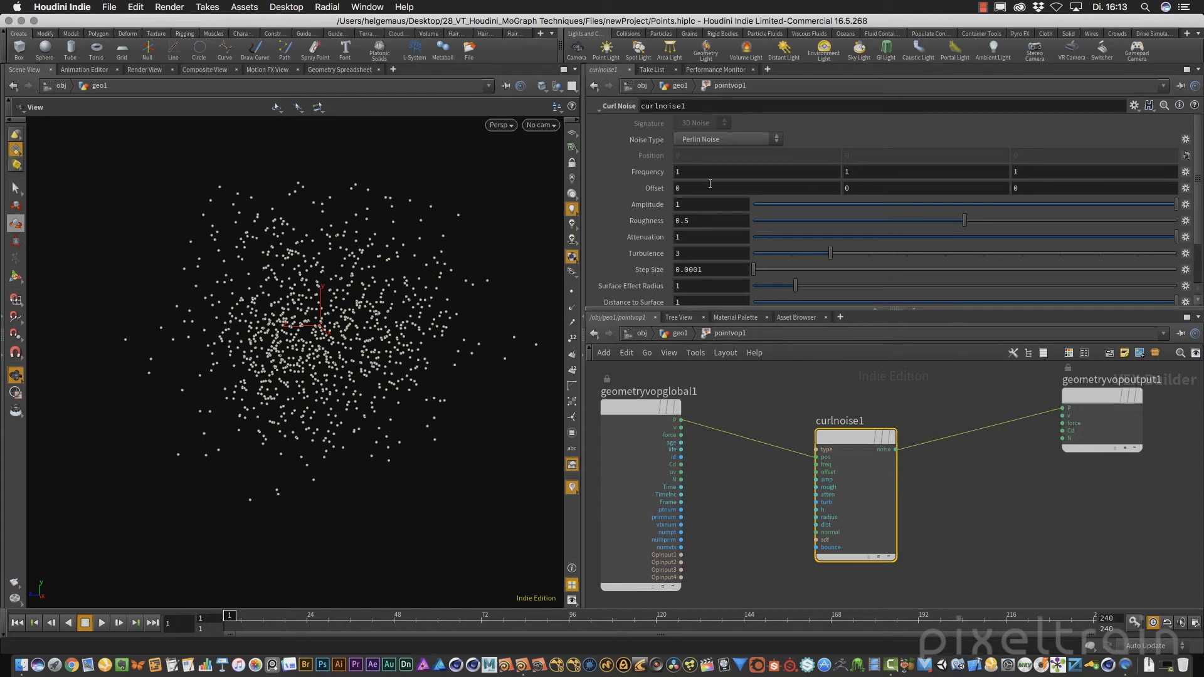
Step: Try the Alligator Noise and Simplex Noise types on the Curl Noise node and set the type back to Perlin Noise
left_click(766, 139)
left_click(702, 185)
left_click(693, 134)
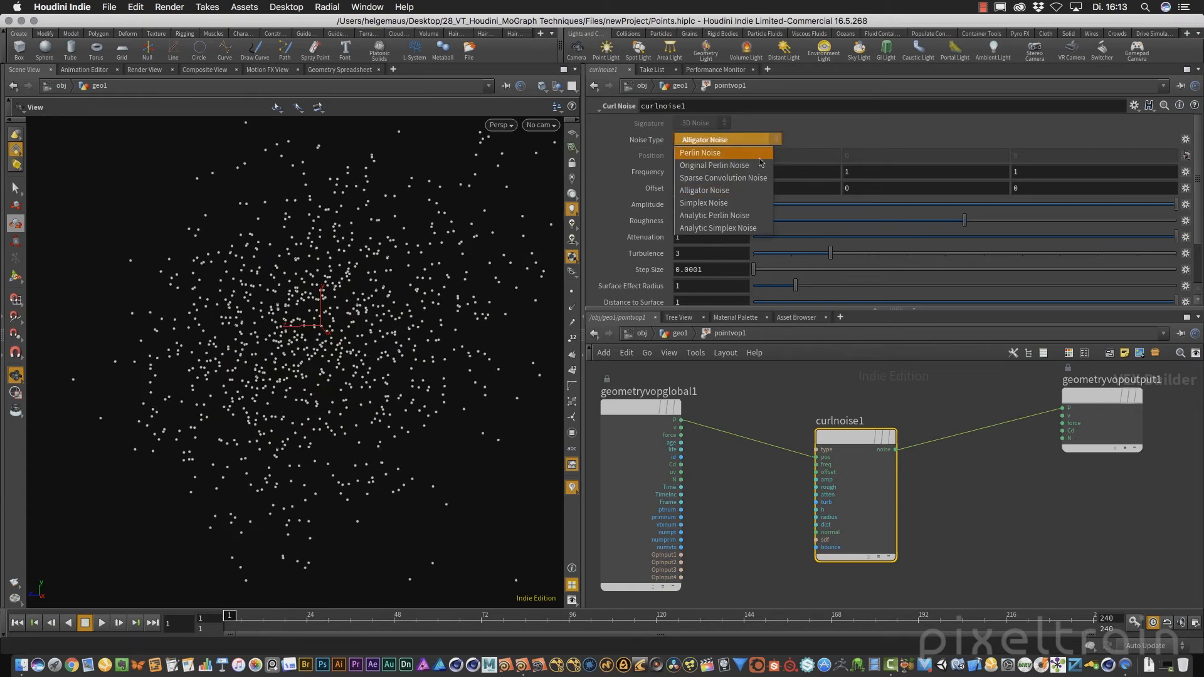
left_click(720, 152)
left_click(746, 140)
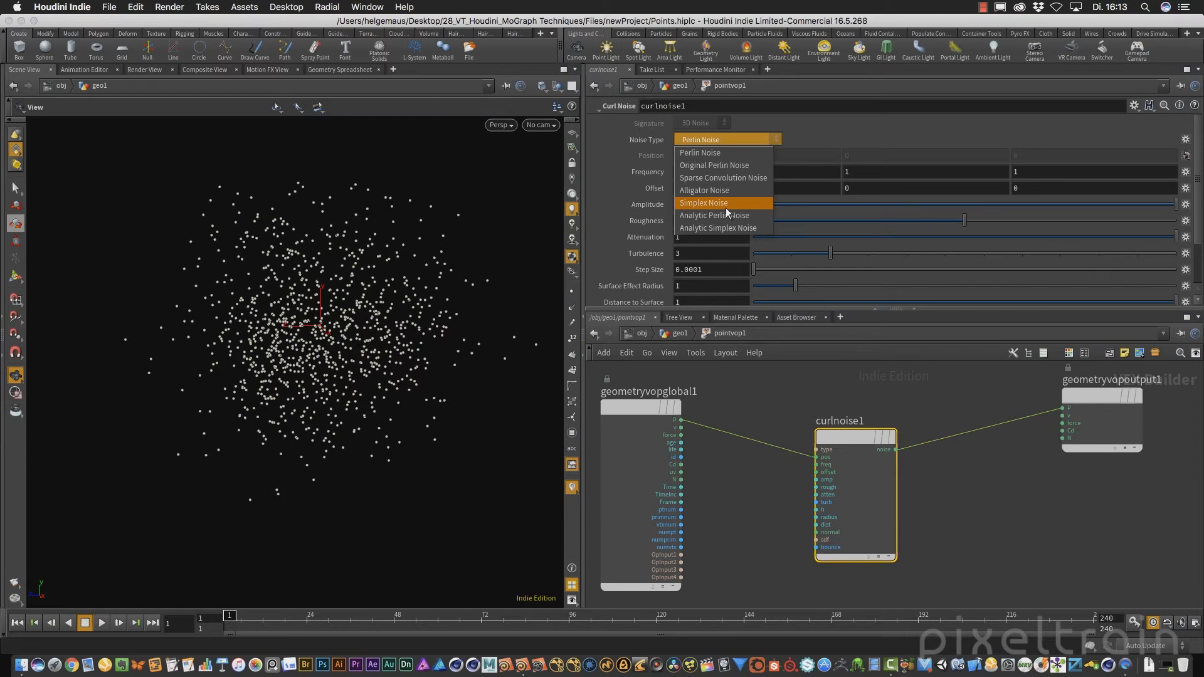
left_click(724, 204)
left_click(773, 140)
left_click(746, 152)
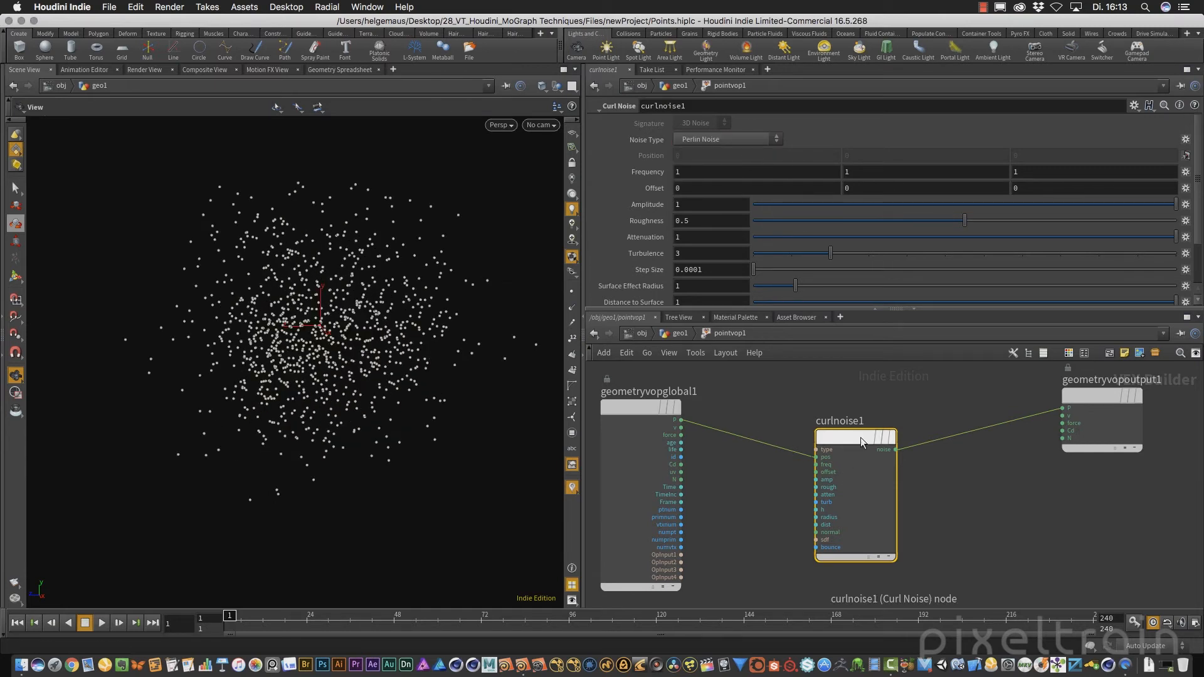
Step: Shift the Curl Noise node slightly, play the animation briefly and return to the first frame
left_click_drag(855, 437, 829, 443)
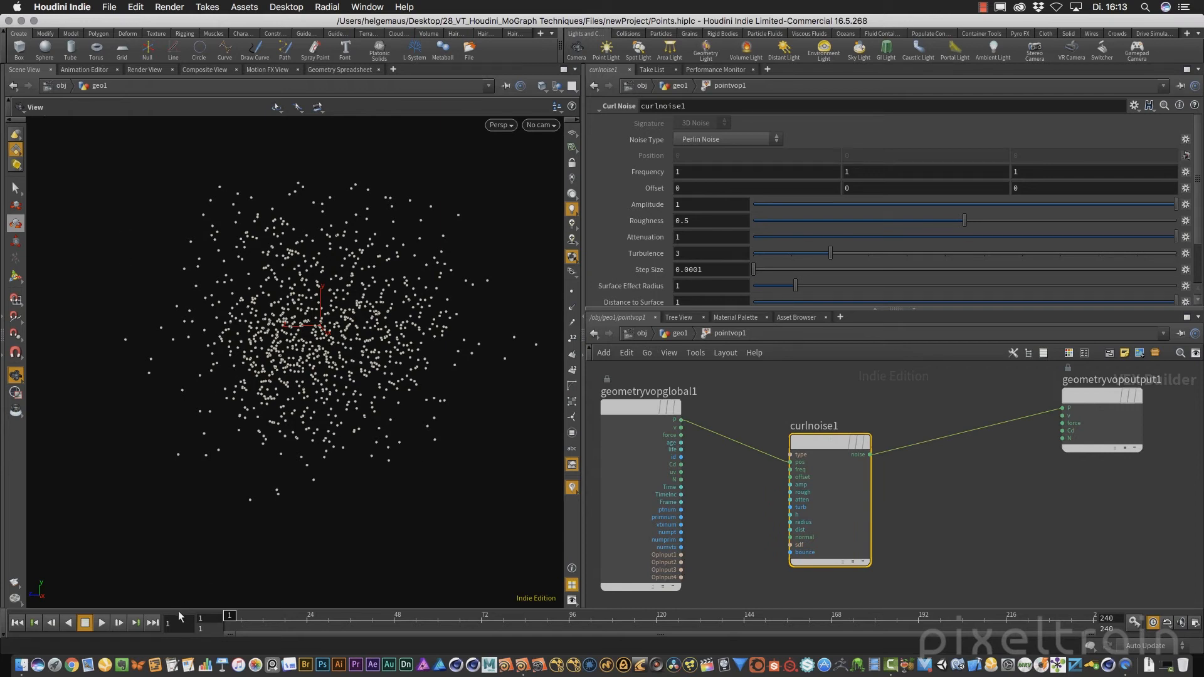
left_click(102, 625)
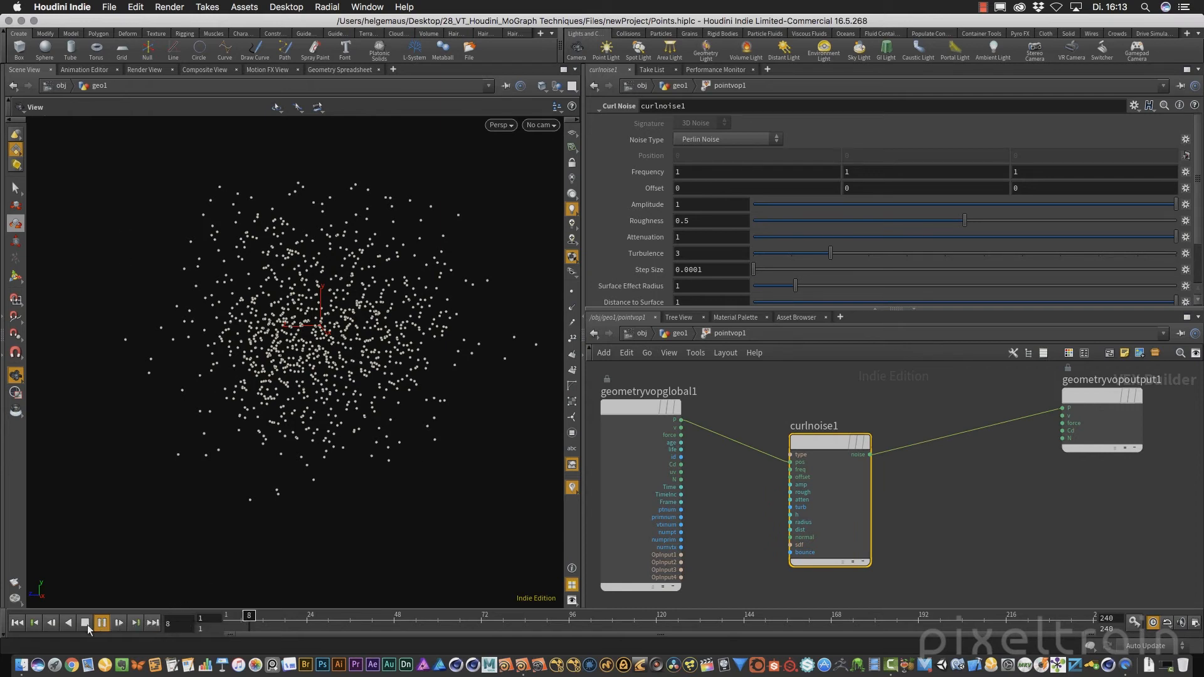
left_click(85, 625)
left_click(17, 624)
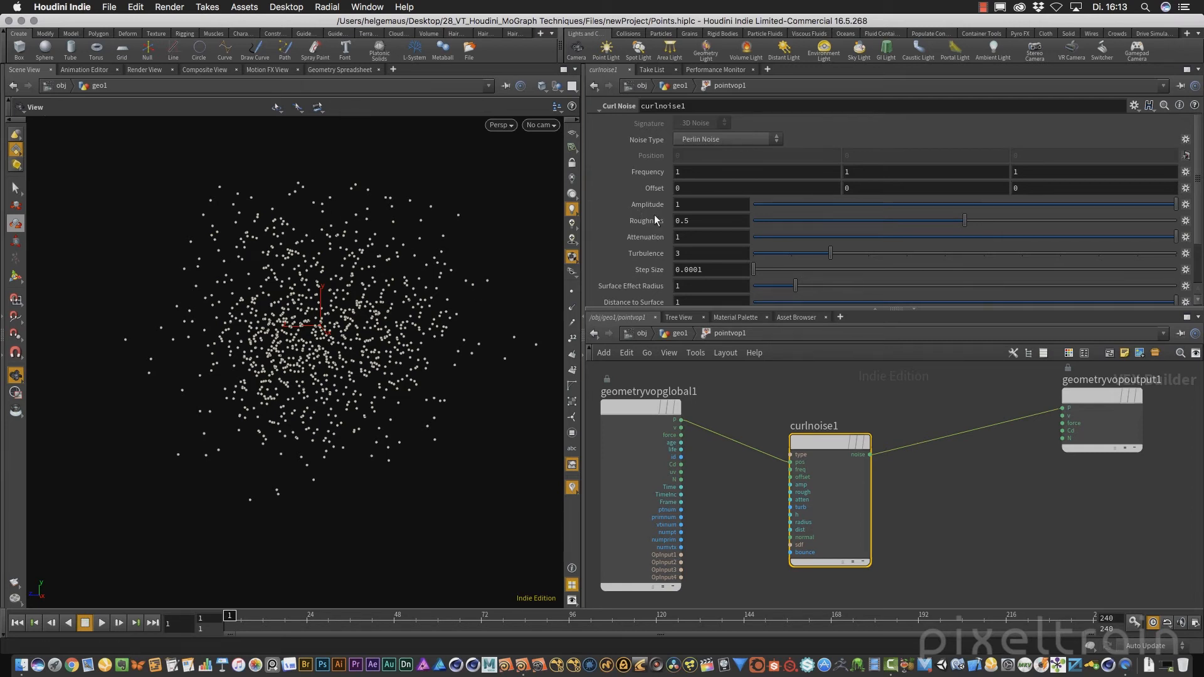
Step: Try a lower Curl Noise amplitude and restore it to 1
left_click_drag(1168, 208, 896, 205)
left_click_drag(992, 212, 1198, 208)
Step: Move the Curl Noise node lower and place an Add node above it
mouse_move(831, 445)
left_click_drag(831, 445, 829, 495)
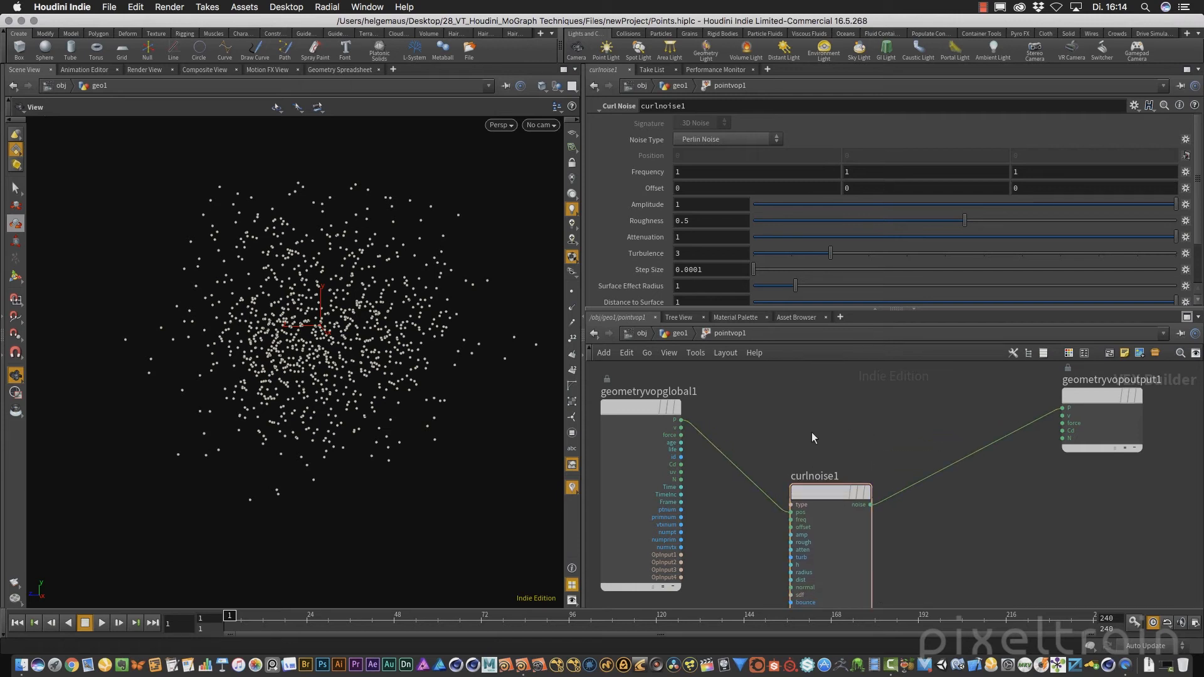
key("Tab")
type("ad")
key("Return")
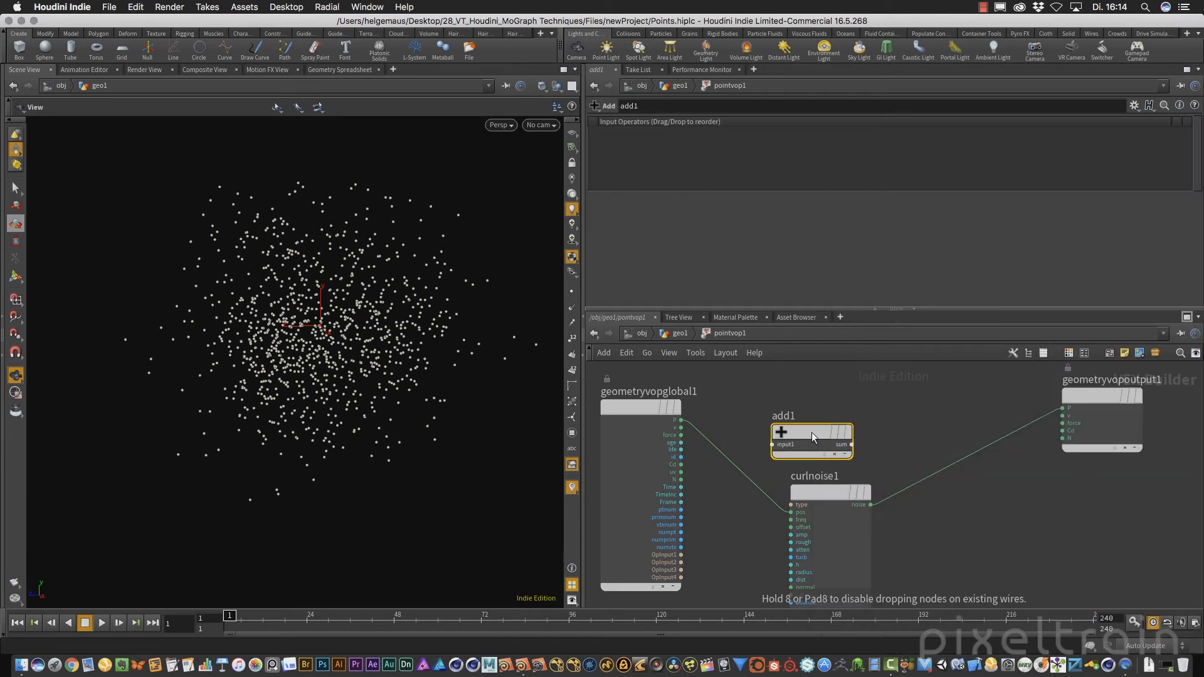
left_click(862, 397)
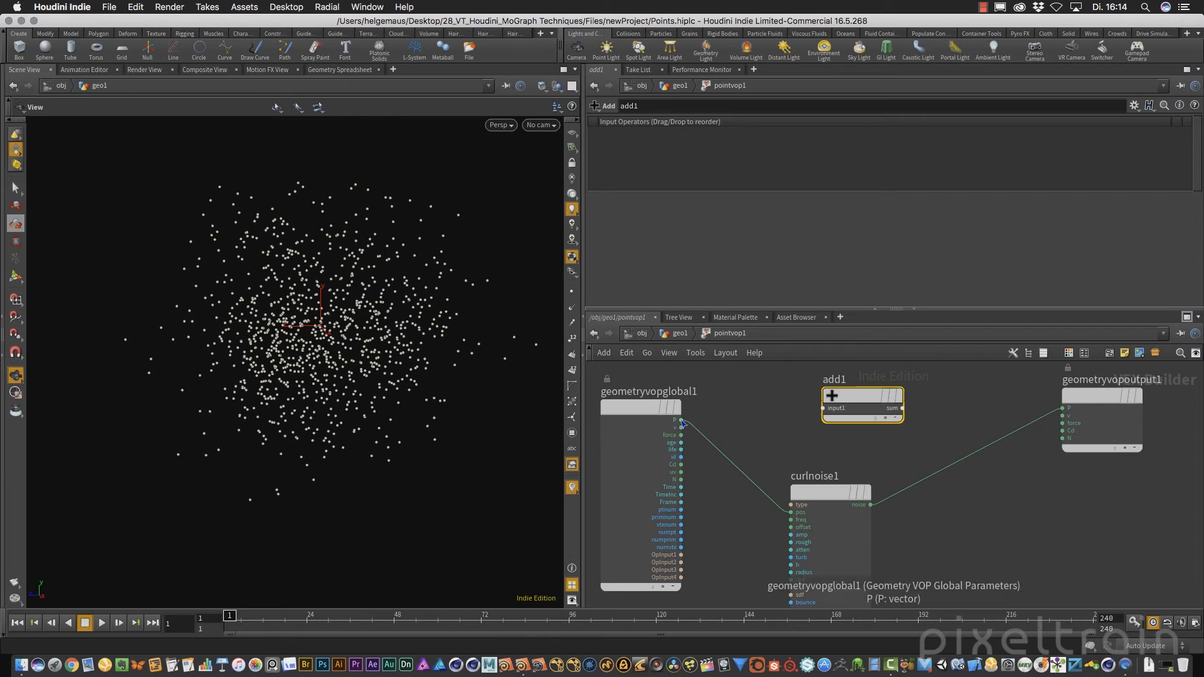
Step: Wire global P and the Curl Noise output into the Add node, and its sum into P on the output node
left_click_drag(682, 421, 823, 409)
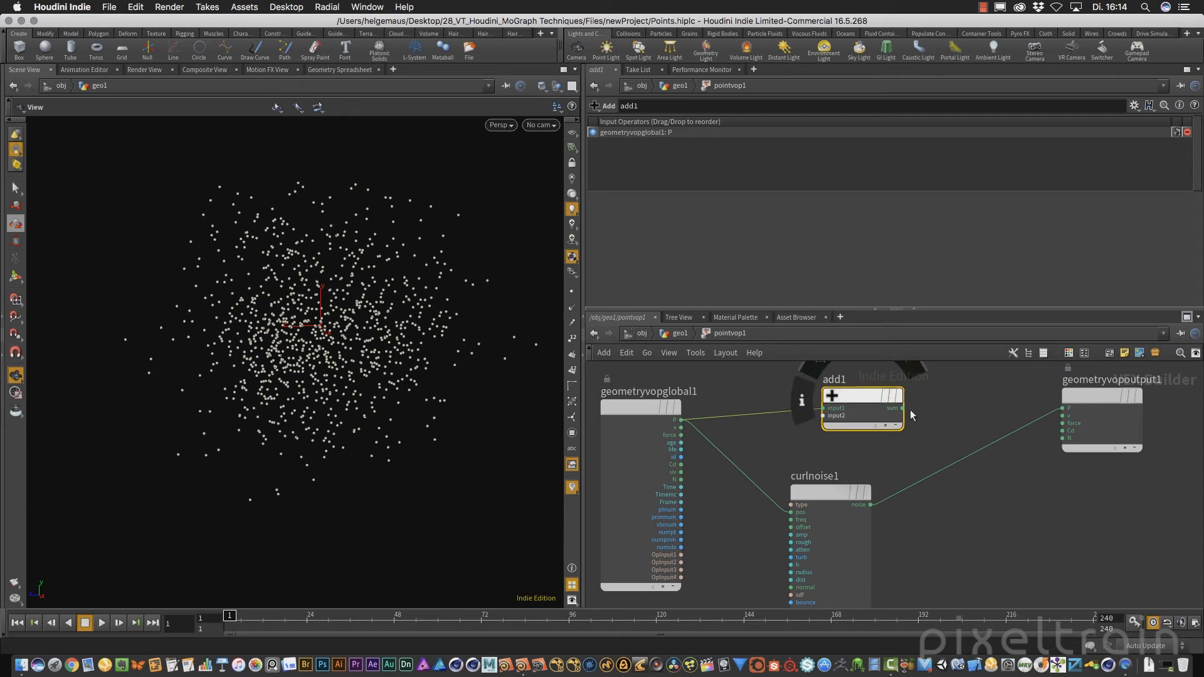
left_click_drag(903, 409, 1058, 412)
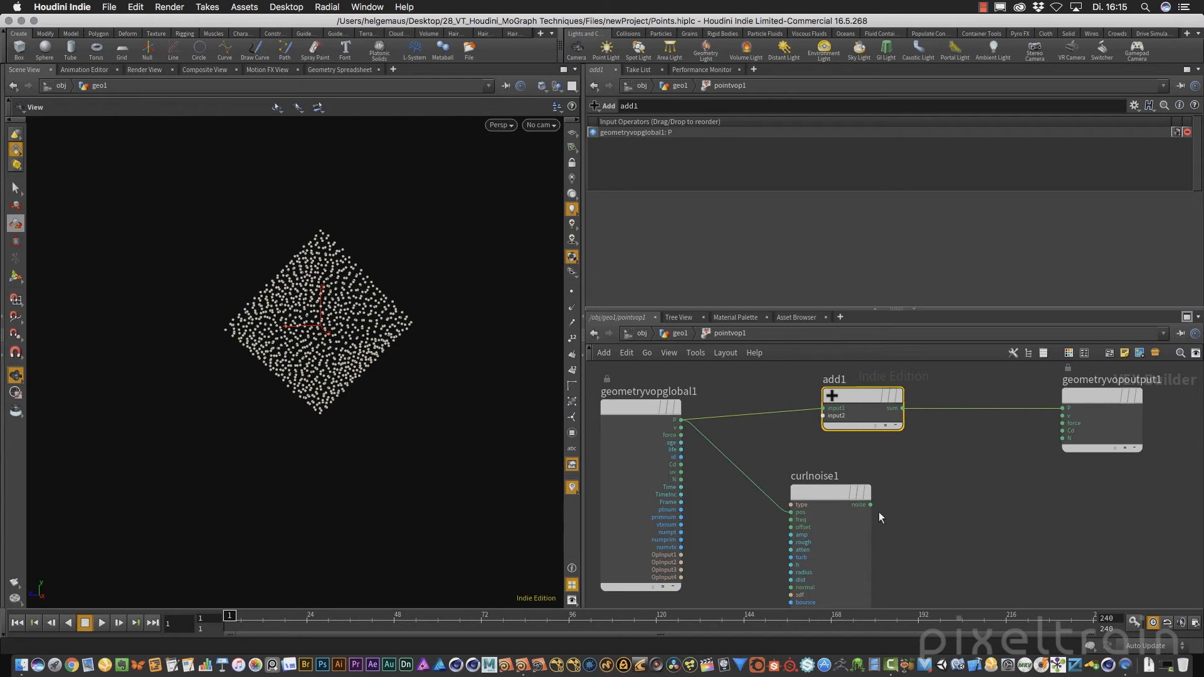
left_click_drag(871, 506, 980, 396)
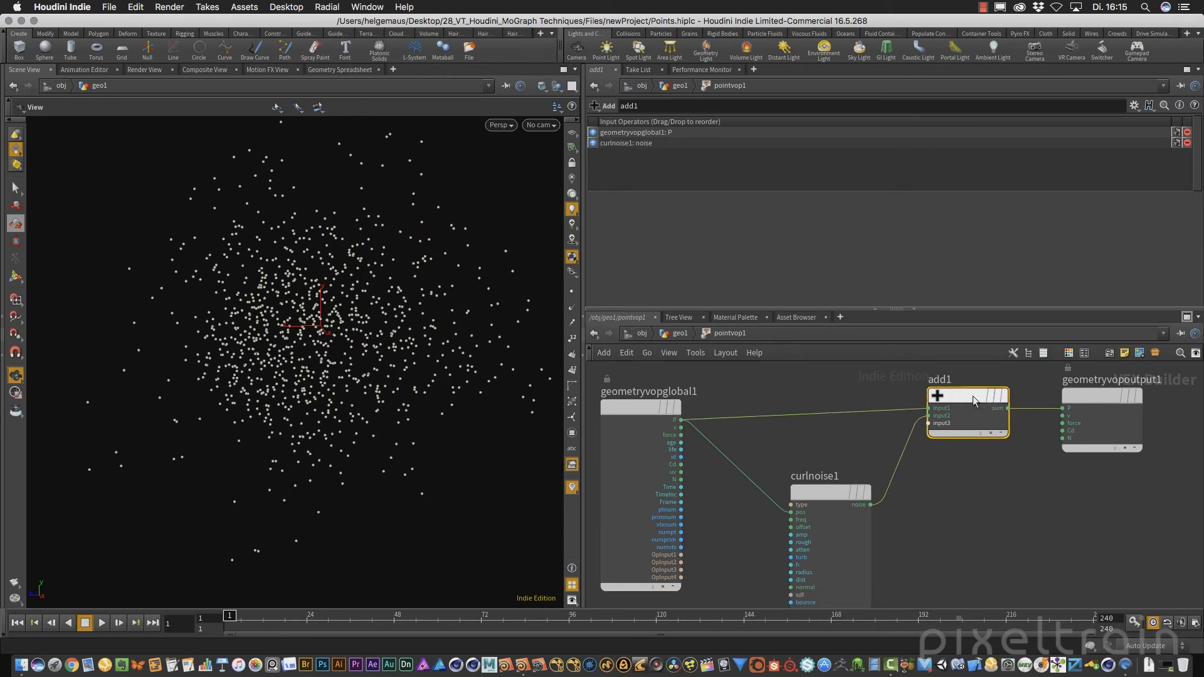
Step: Lower the Curl Noise amplitude to 0.062 and play the animation briefly
left_click(818, 487)
left_click_drag(1175, 205, 979, 202)
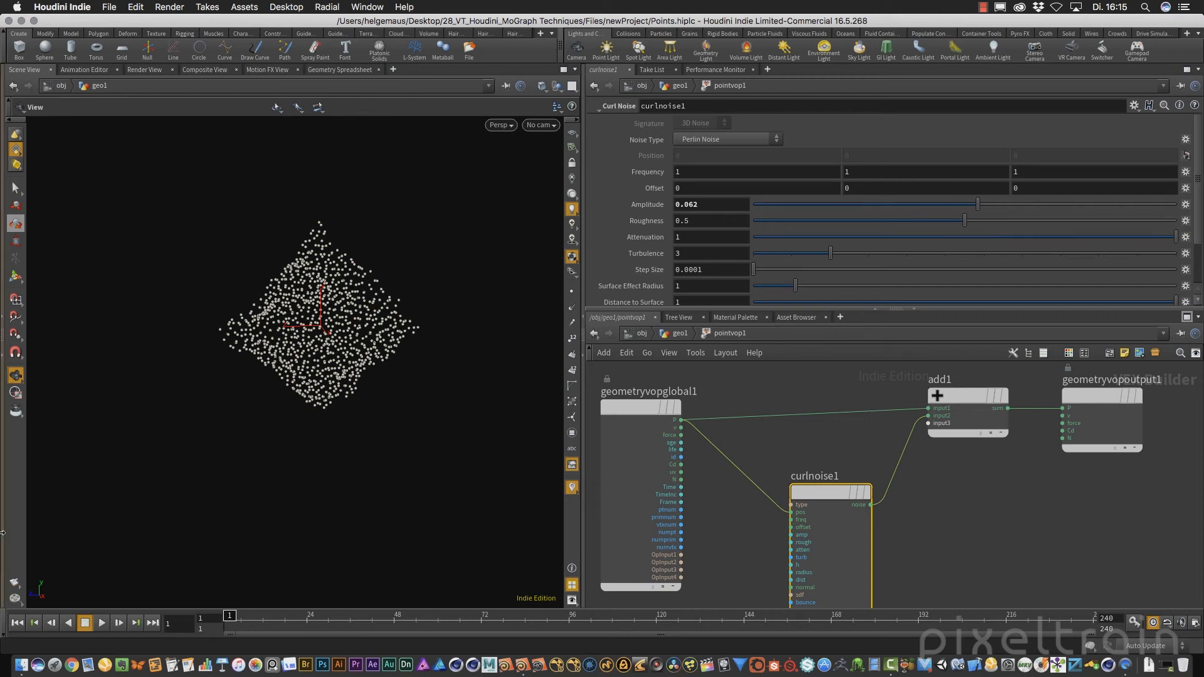
left_click(102, 623)
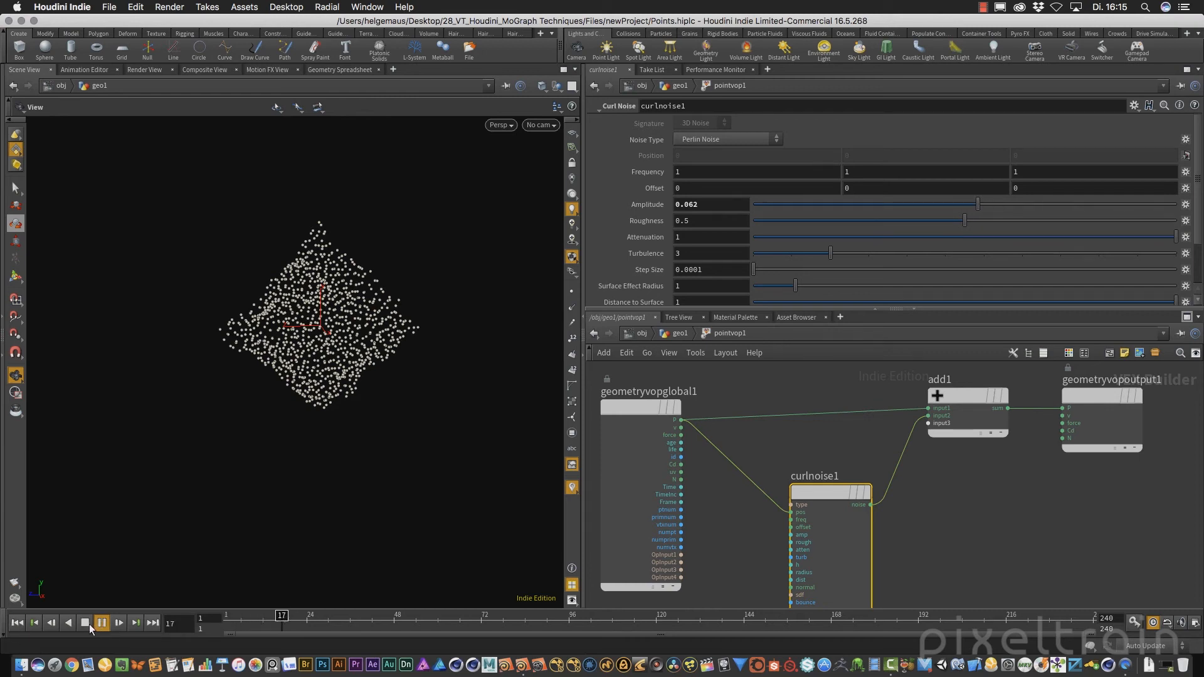
left_click(88, 622)
Step: Set the Curl Noise offset to 0.1 on all three axes and move the Curl Noise and global parameters nodes higher
left_click_drag(821, 492, 799, 464)
mouse_move(798, 465)
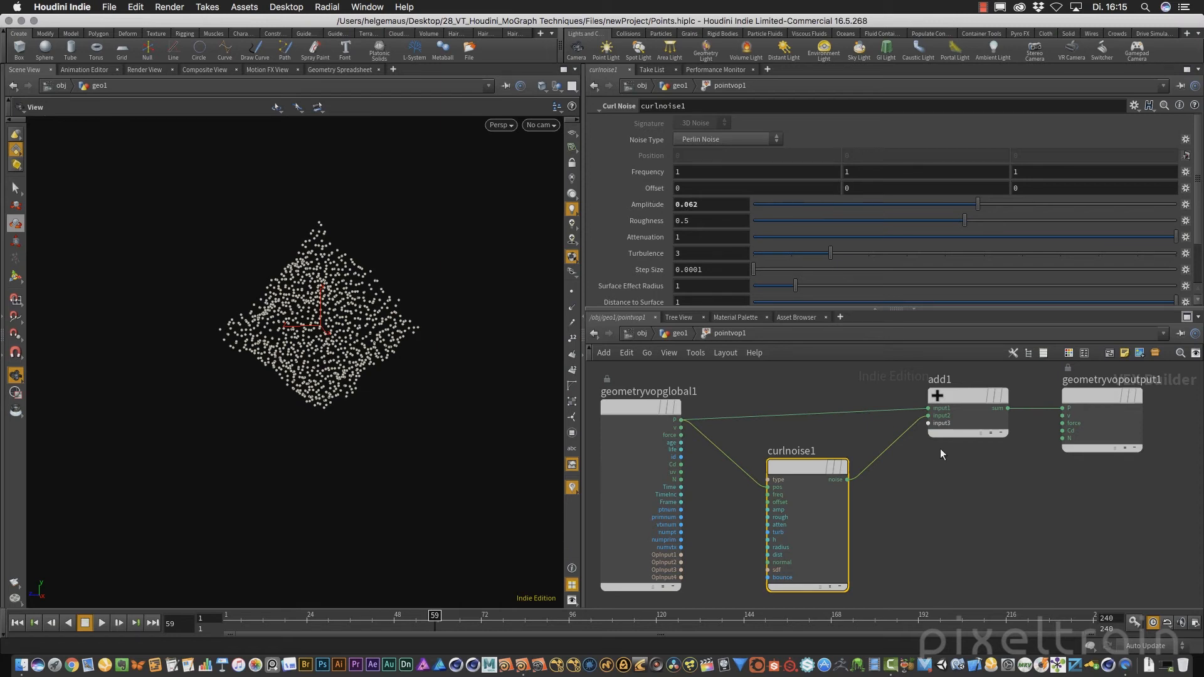
left_click_drag(807, 468, 817, 468)
mouse_move(646, 188)
middle_mouse_down()
mouse_move(686, 192)
mouse_move(655, 213)
mouse_move(890, 213)
mouse_move(702, 217)
mouse_move(827, 218)
mouse_move(726, 217)
mouse_move(643, 194)
middle_mouse_up()
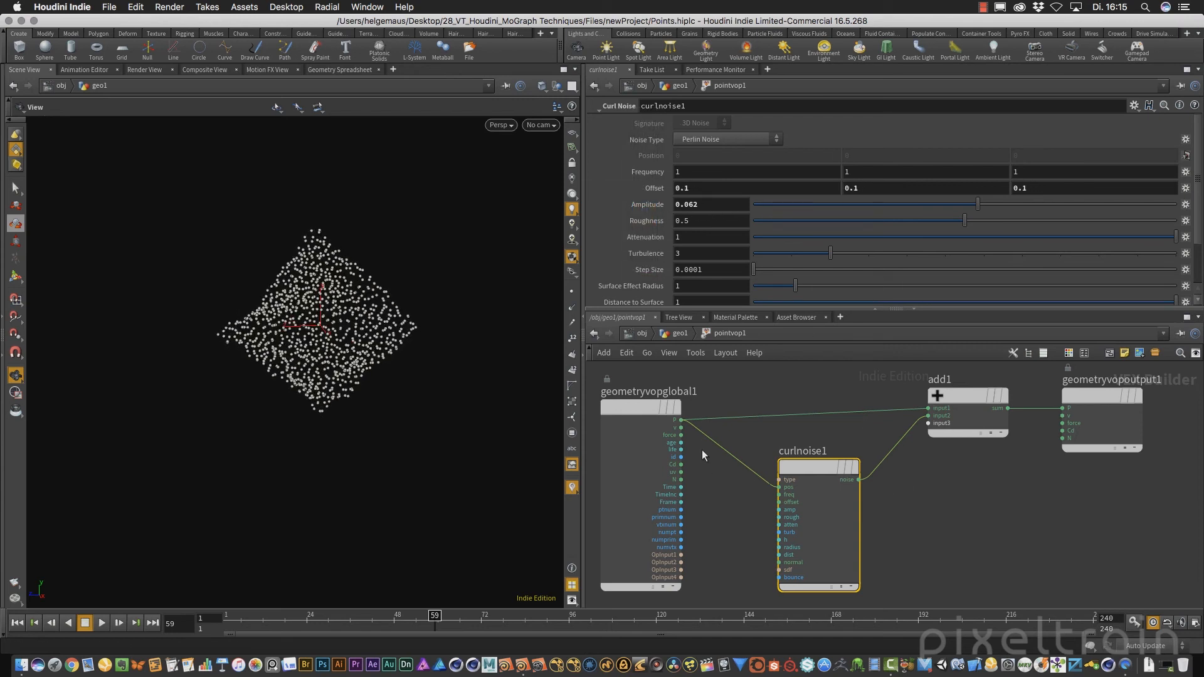
left_click_drag(641, 422, 638, 400)
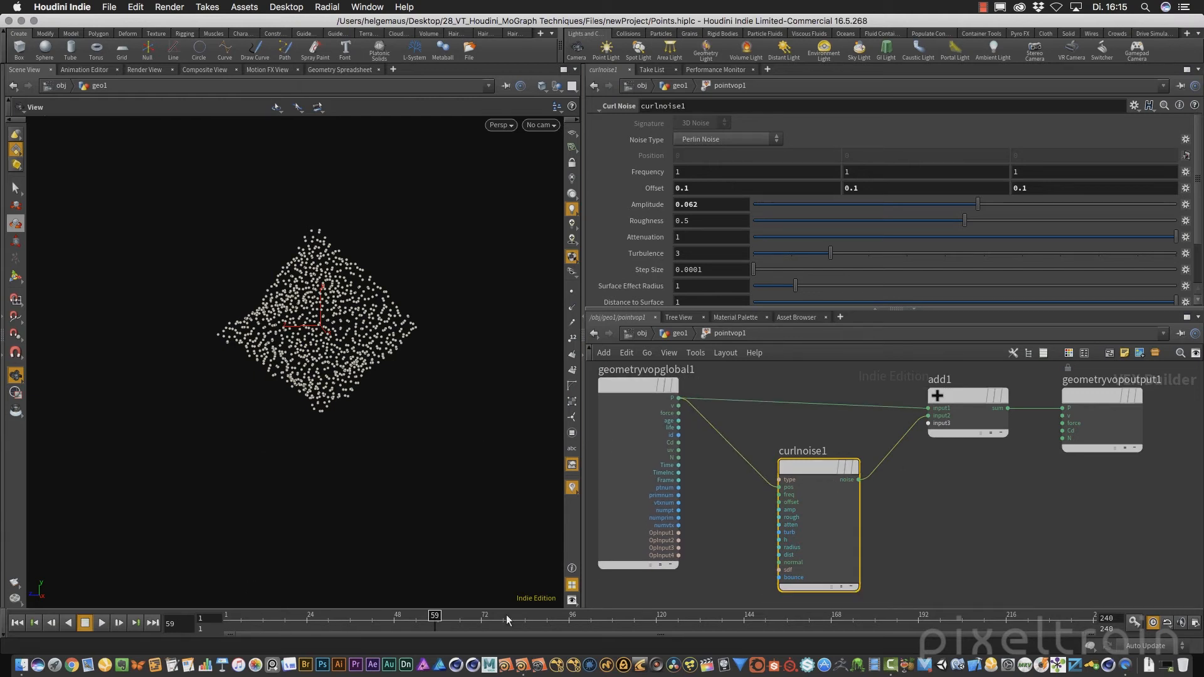
Step: Connect the global Frame output to the Curl Noise offset input and play the animation from the first frame
left_click(17, 623)
scroll(682, 515, "up", 4)
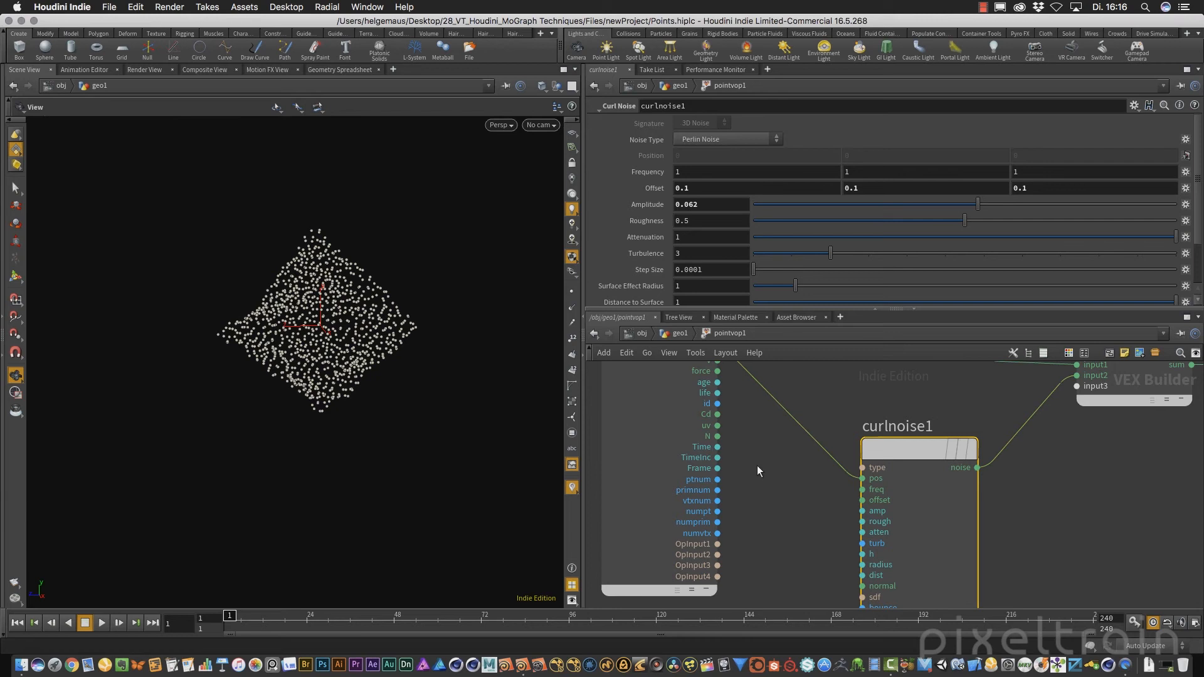
left_click_drag(717, 468, 862, 500)
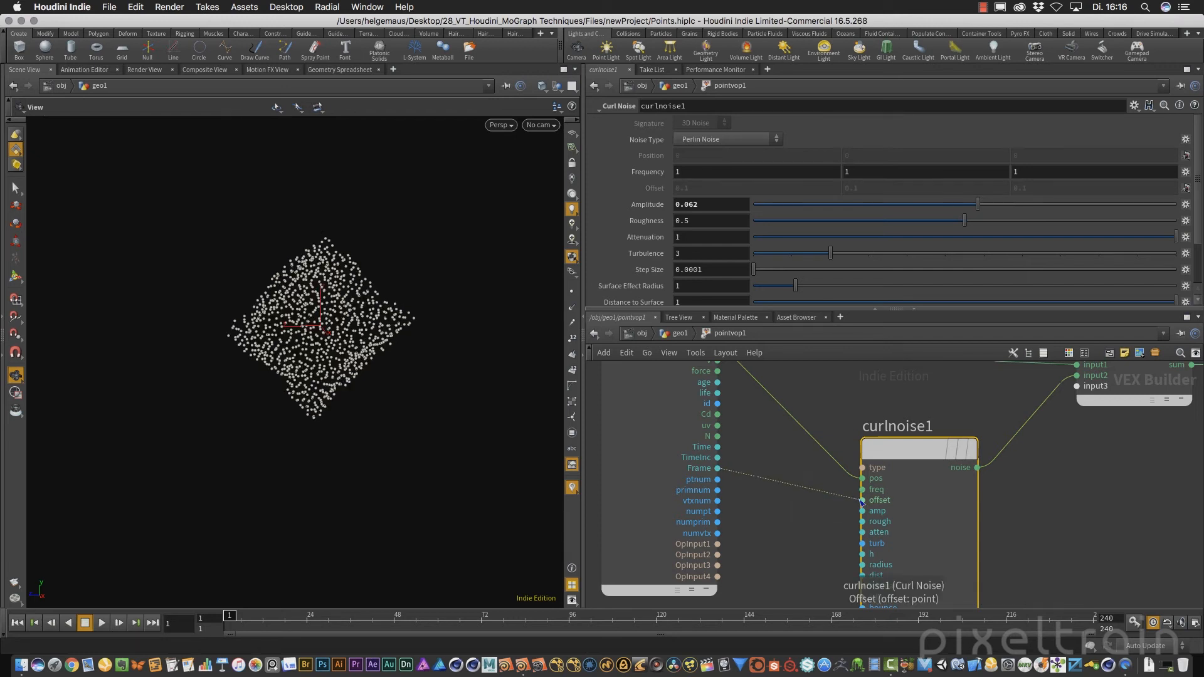
left_click(101, 622)
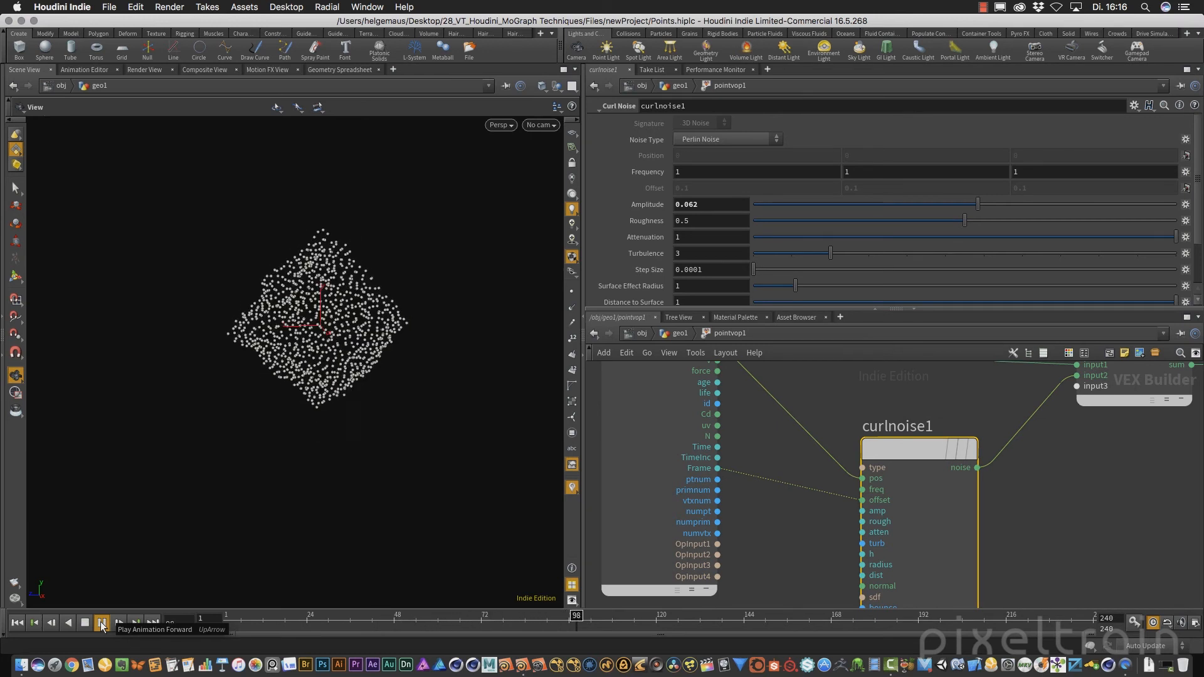
left_click(97, 623)
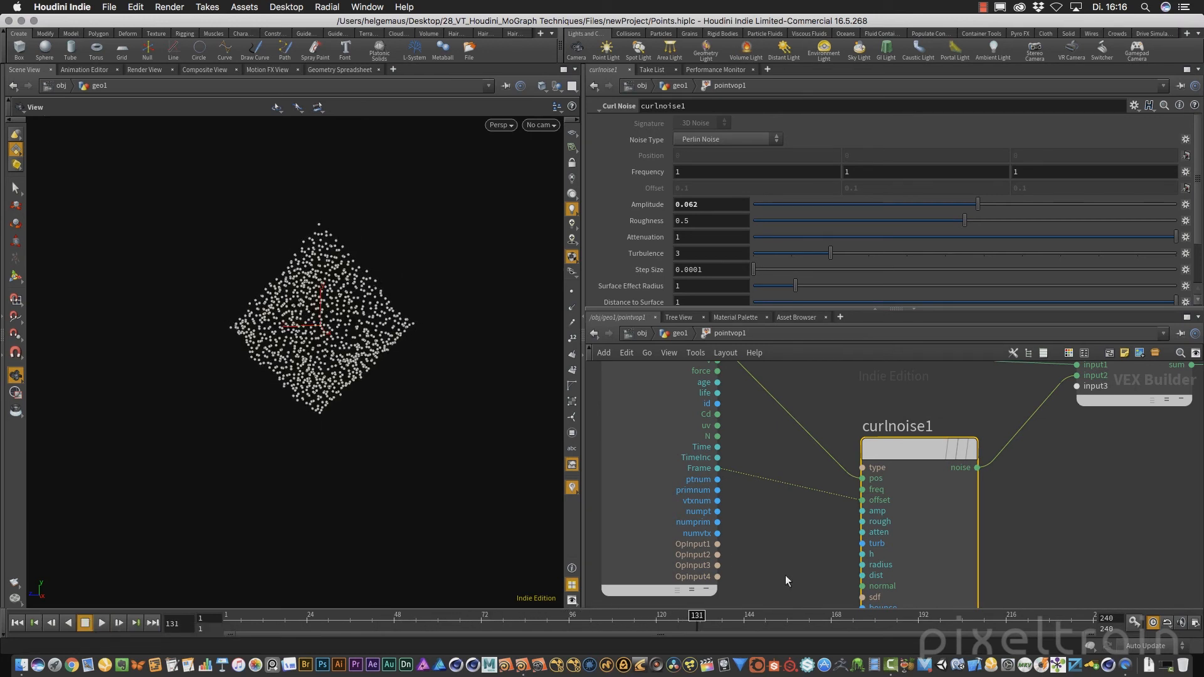
Step: Drive the Curl Noise offset with the global Time output instead of Frame and play the animation from the first frame
left_click(739, 469)
left_click(718, 447)
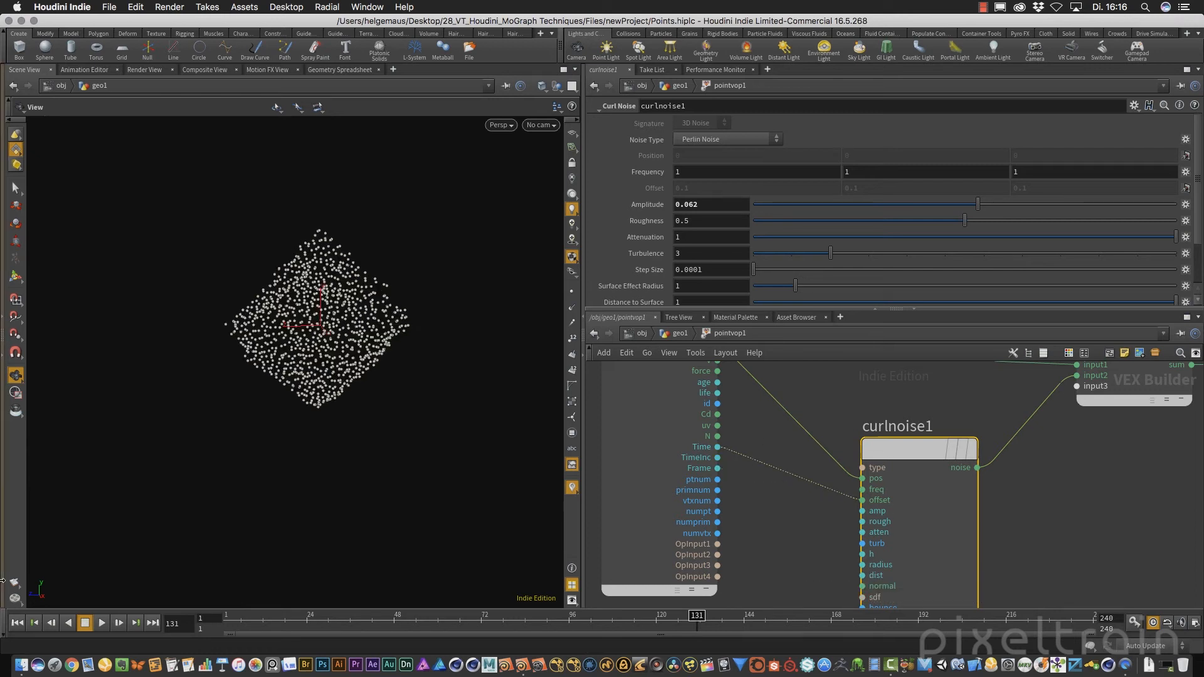
left_click(17, 623)
left_click(100, 623)
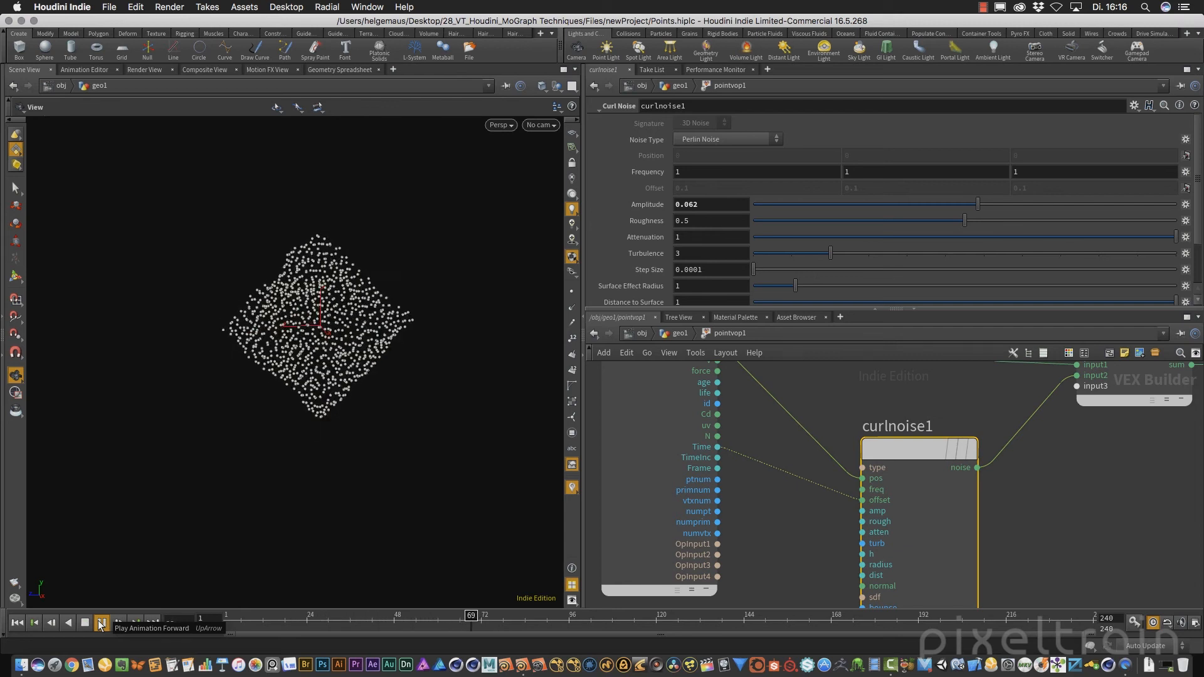
Step: Stop playback and insert a Multiply node between the global Time output and the Curl Noise offset input
key("Up")
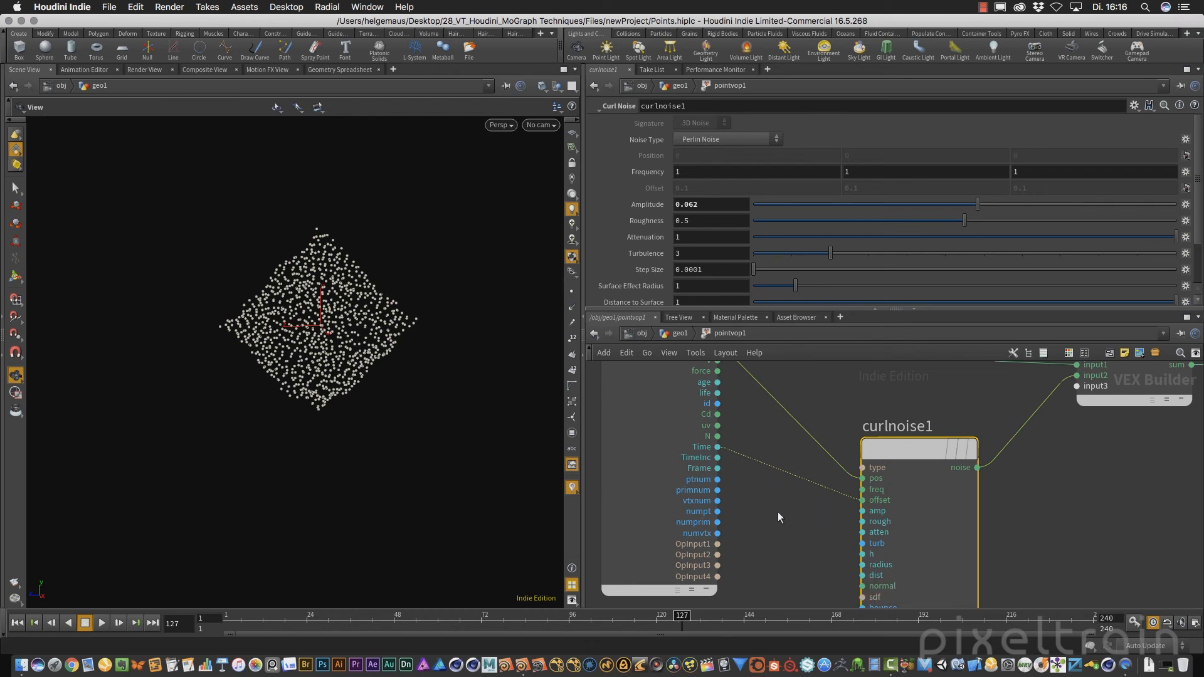
left_click_drag(895, 310, 895, 200)
left_click_drag(909, 404, 936, 390)
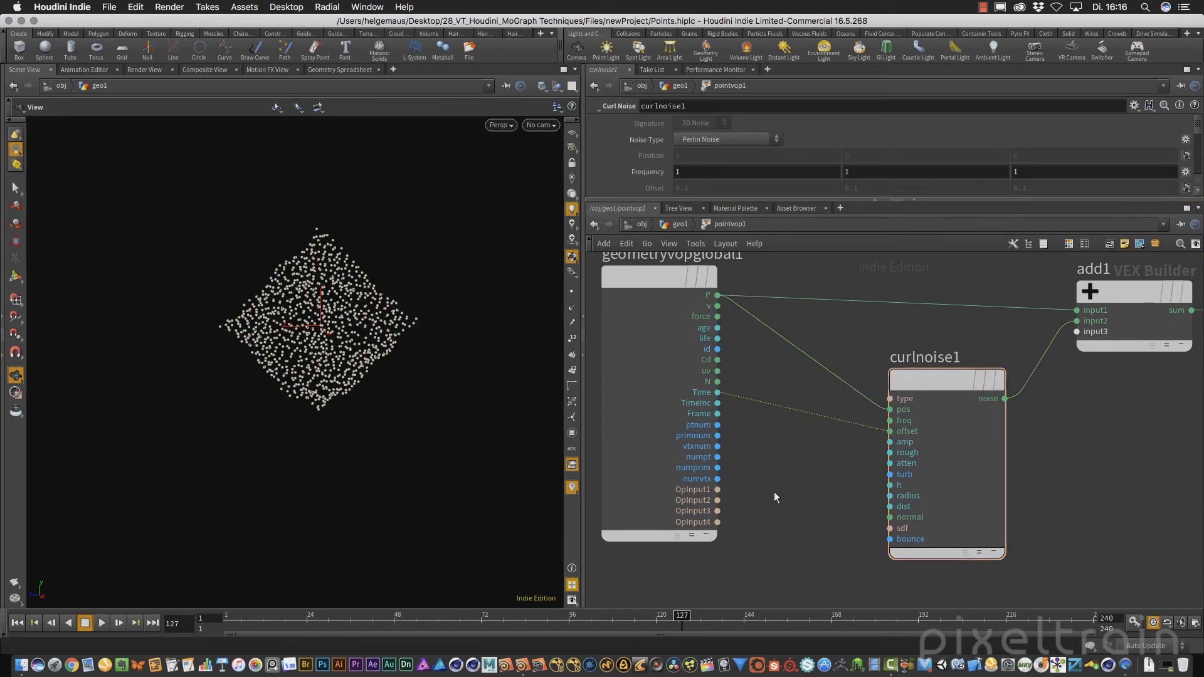
key("Tab")
type("mu")
key("Return")
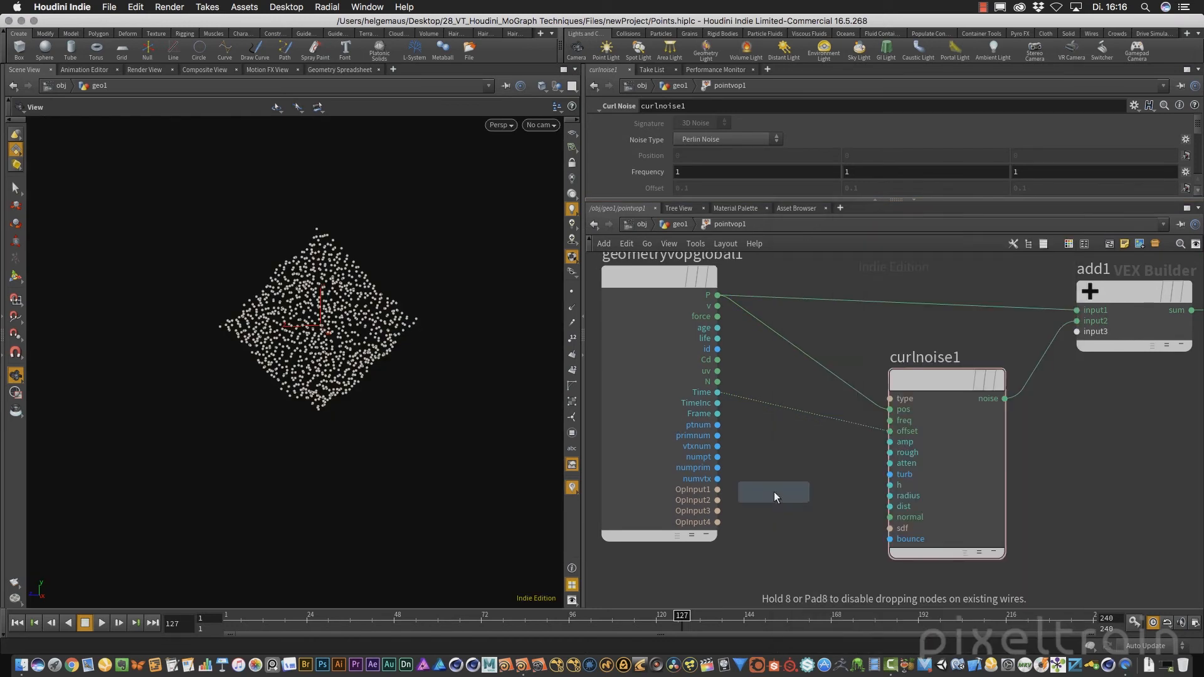
left_click(774, 491)
left_click_drag(773, 492, 819, 483)
left_click_drag(717, 392, 761, 502)
left_click_drag(880, 505, 889, 431)
Step: Spread the Curl Noise, Add and Multiply nodes farther from the global parameters node to make room
left_click_drag(956, 385, 1012, 387)
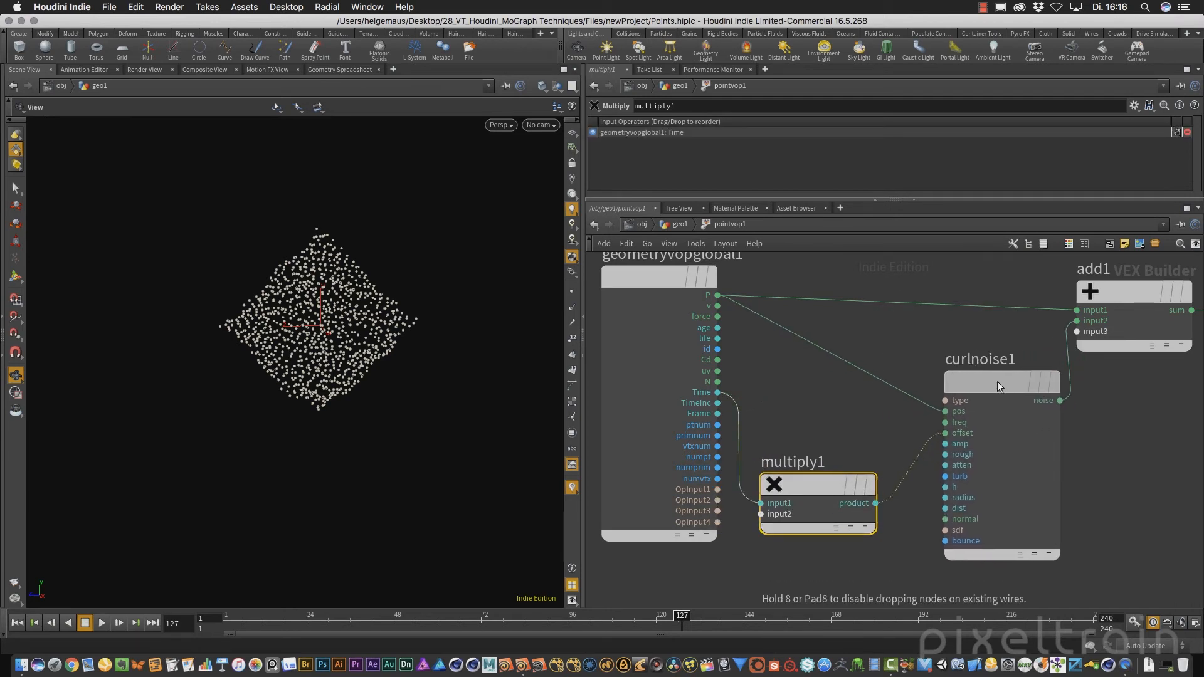
left_click_drag(1122, 295, 1160, 285)
left_click_drag(815, 484, 839, 467)
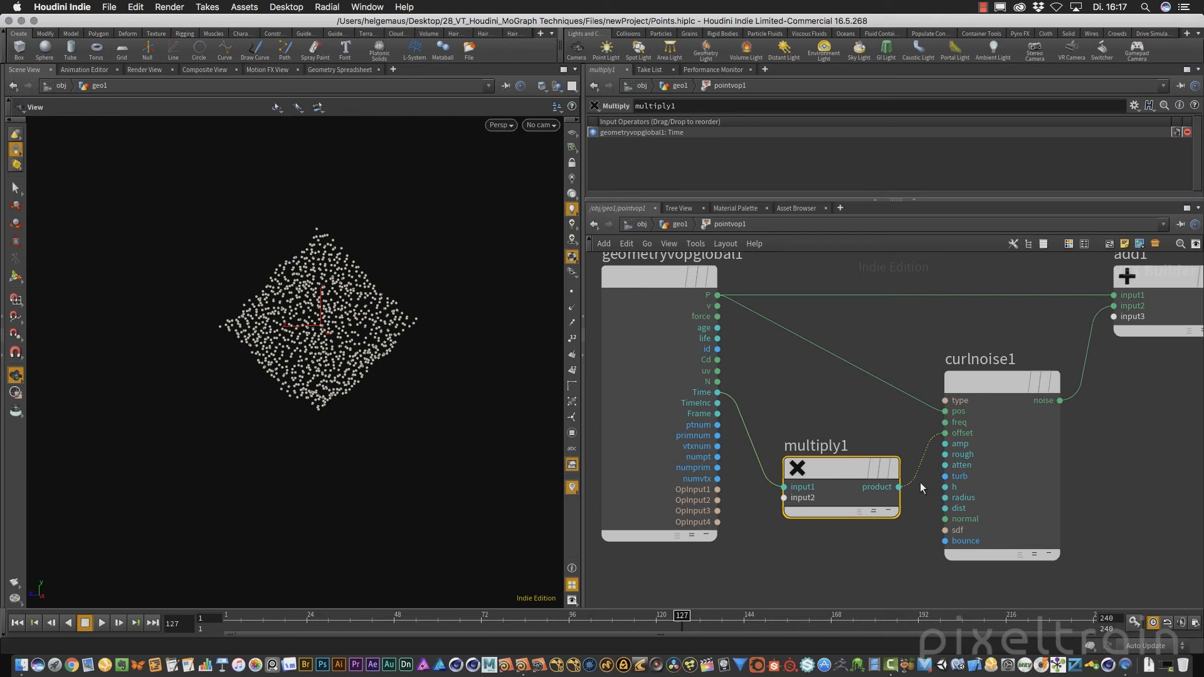
mouse_move(872, 491)
left_click_drag(1011, 390, 1037, 386)
left_click_drag(842, 464, 879, 456)
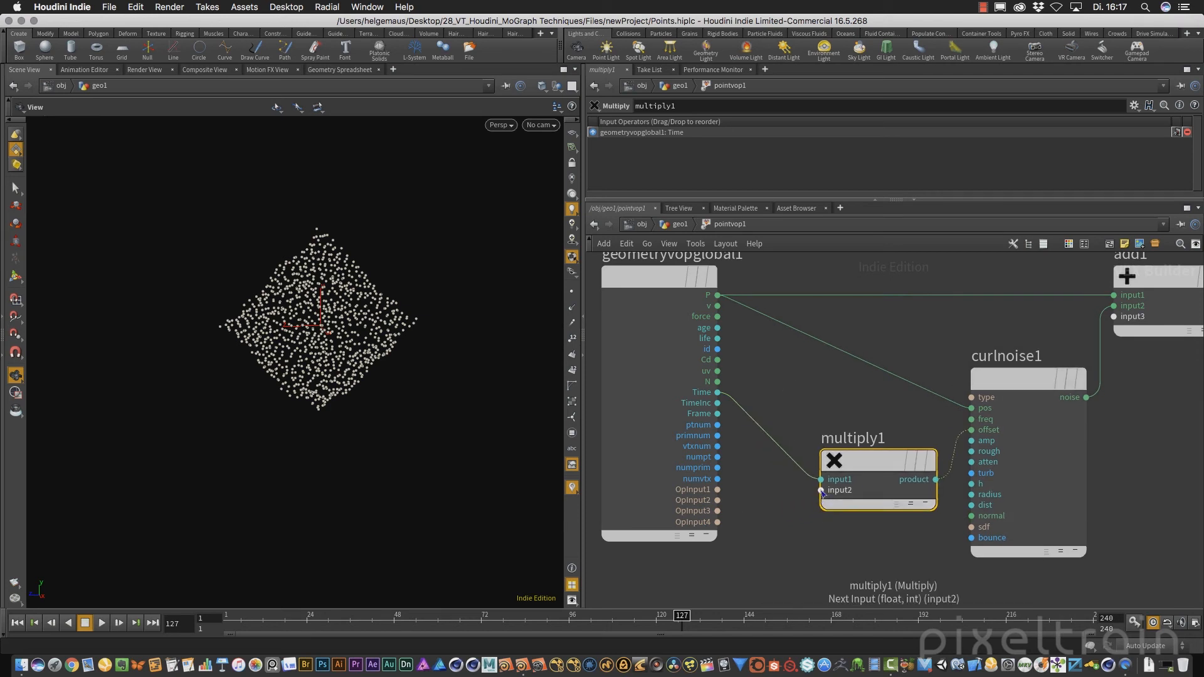
Step: Add a Constant node and place it directly below the global parameters node
key("Tab")
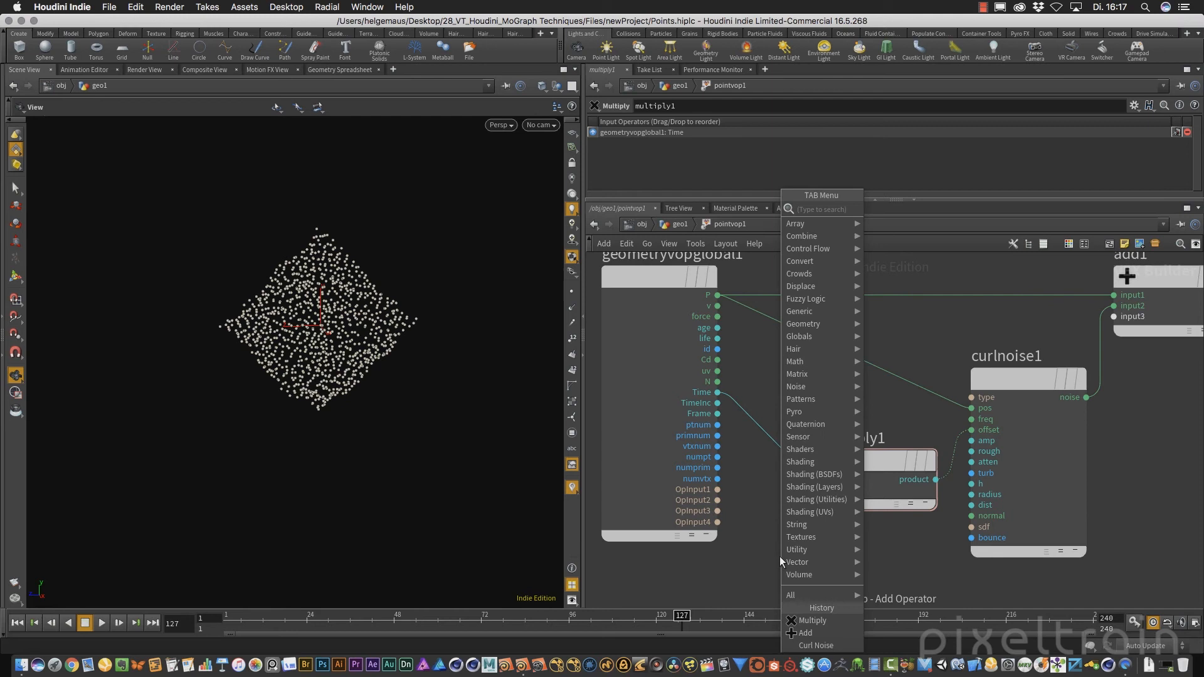
type("con")
key("Return")
key("Return")
left_click_drag(780, 555, 666, 570)
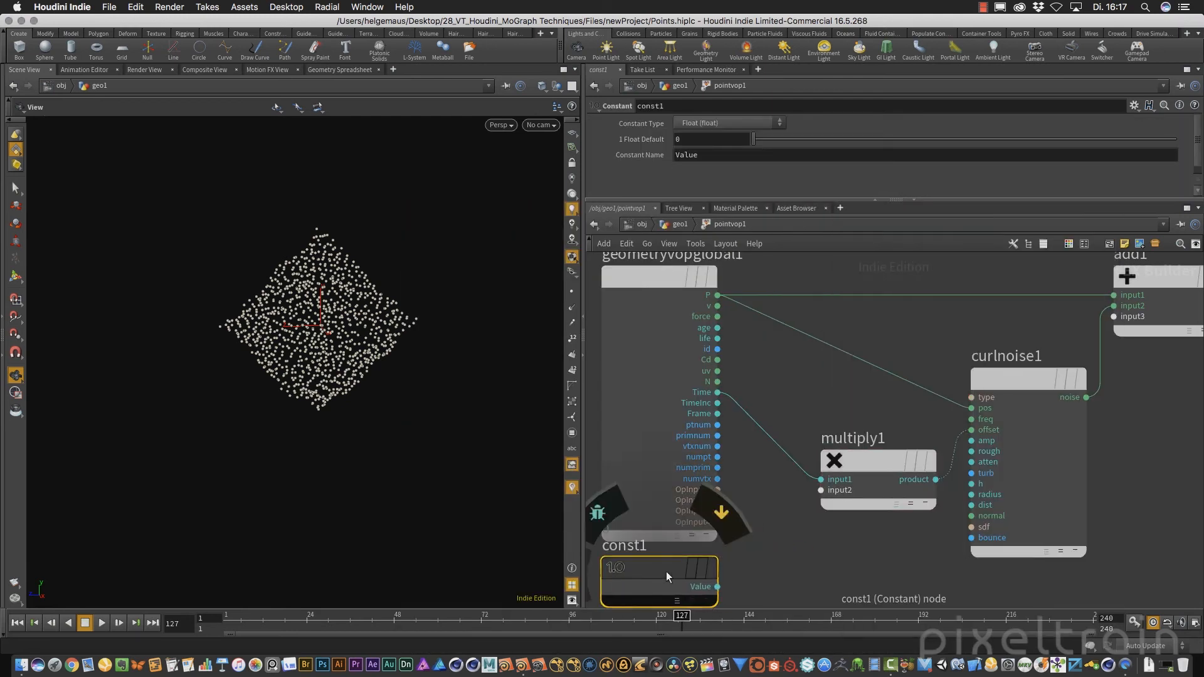
Step: Set the Constant's float value to 1 and connect it to the Multiply node's second input
left_click(696, 138)
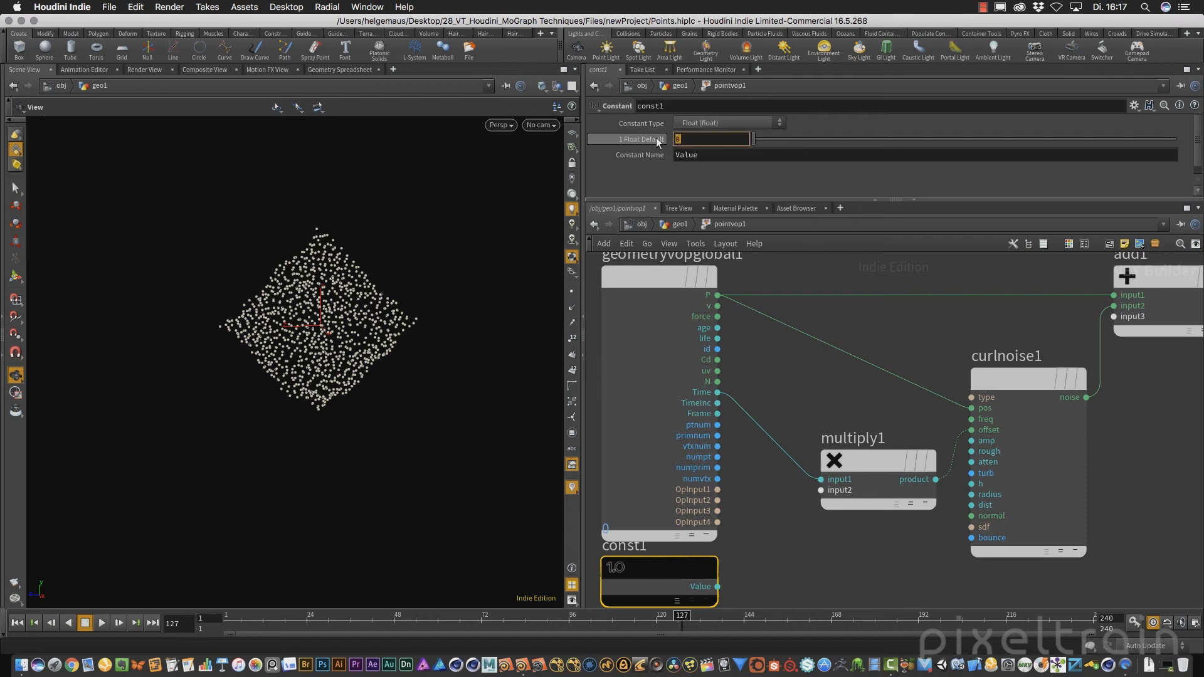
type("1")
key("Tab")
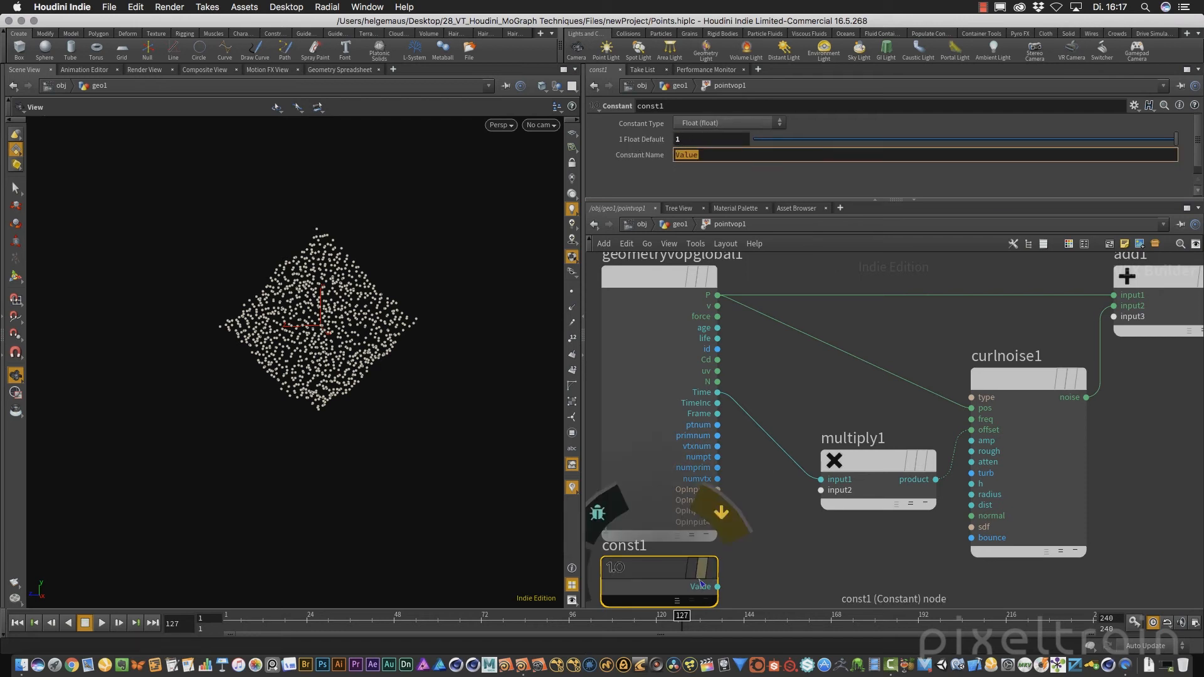
left_click_drag(717, 586, 822, 490)
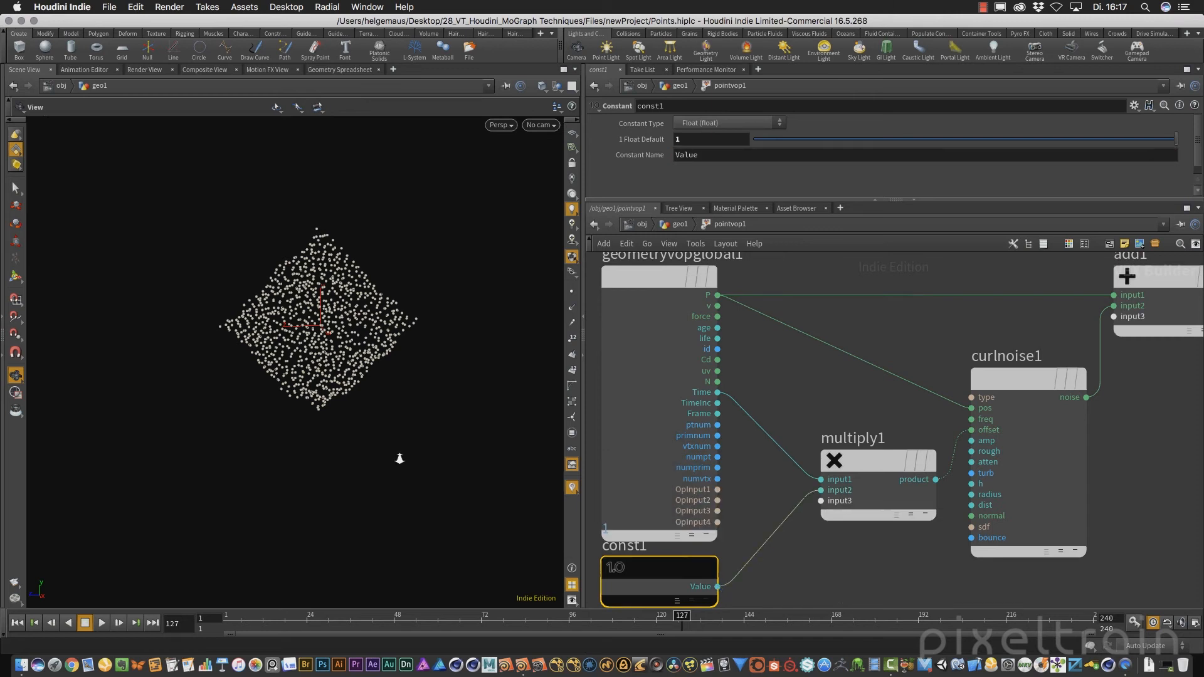
Step: Play the animation from the first frame, set the Constant's float value to 0.371 while it runs, and stop playback
left_click(16, 623)
left_click(102, 623)
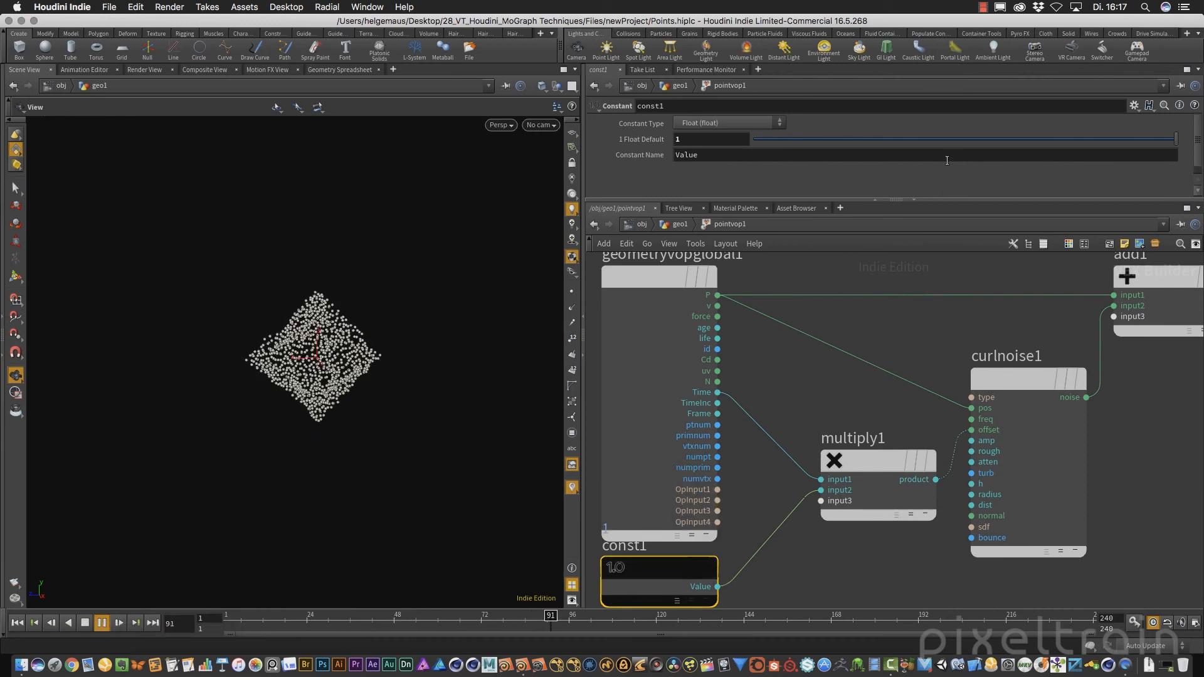
left_click_drag(1108, 140, 801, 140)
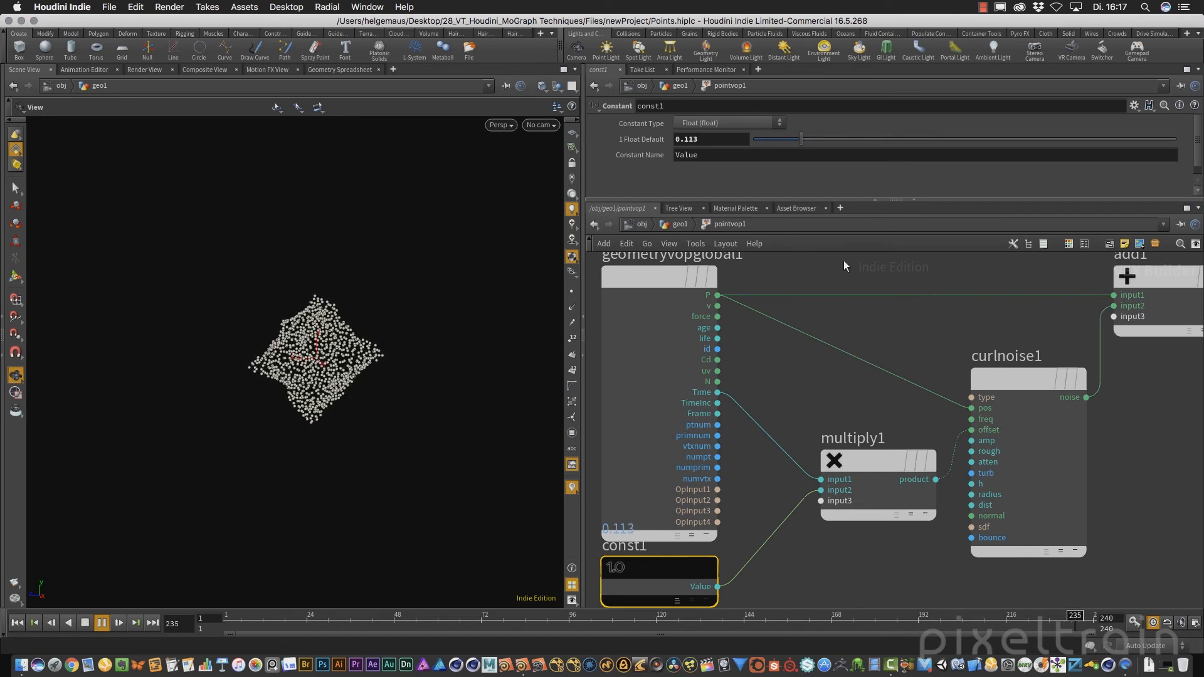
left_click_drag(801, 142, 909, 143)
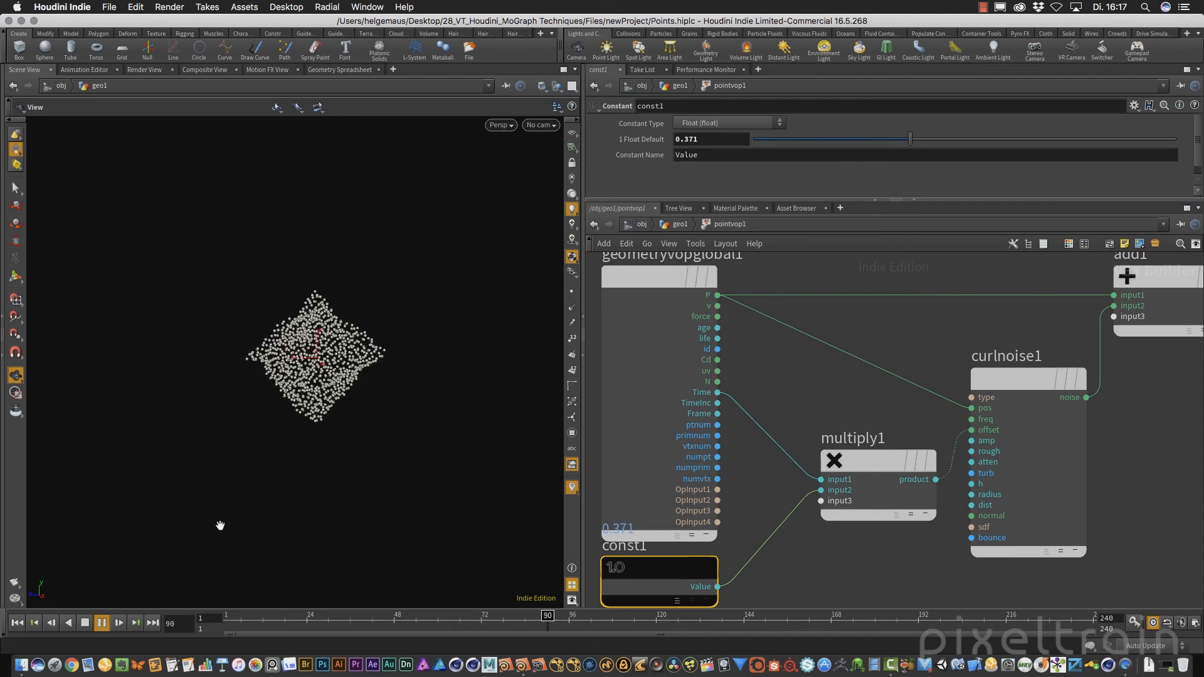
left_click(85, 623)
Step: Set the Curl Noise amplitude to 1
middle_click_drag(1107, 469, 1071, 498)
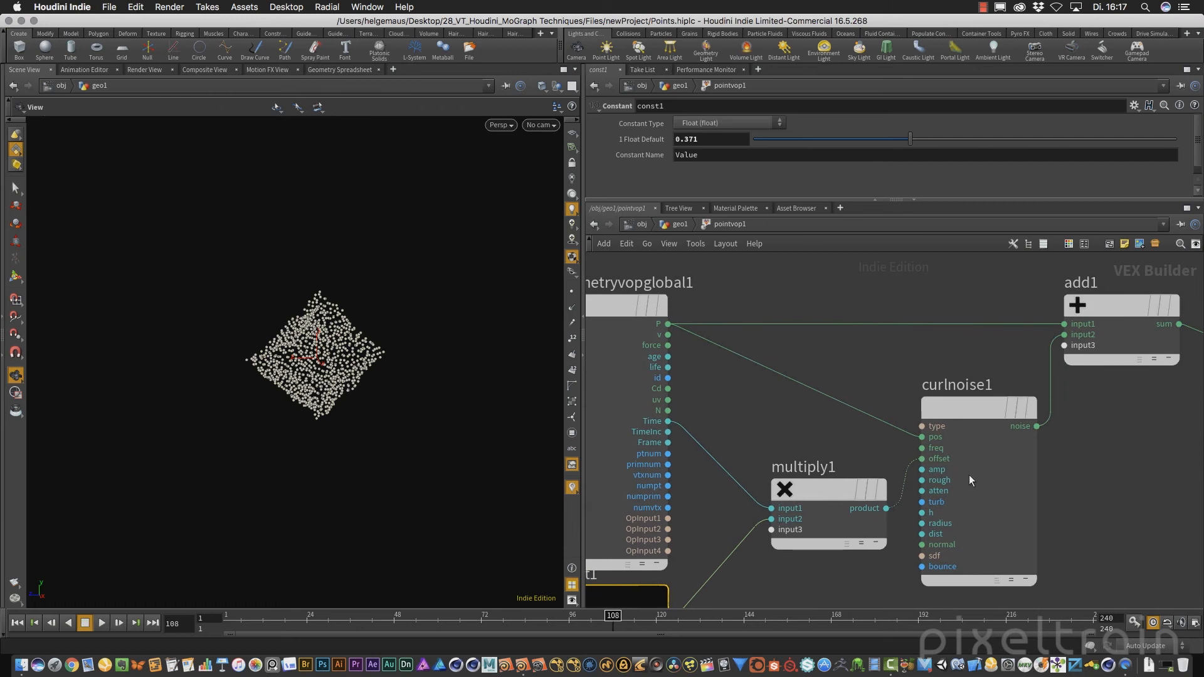
left_click(985, 408)
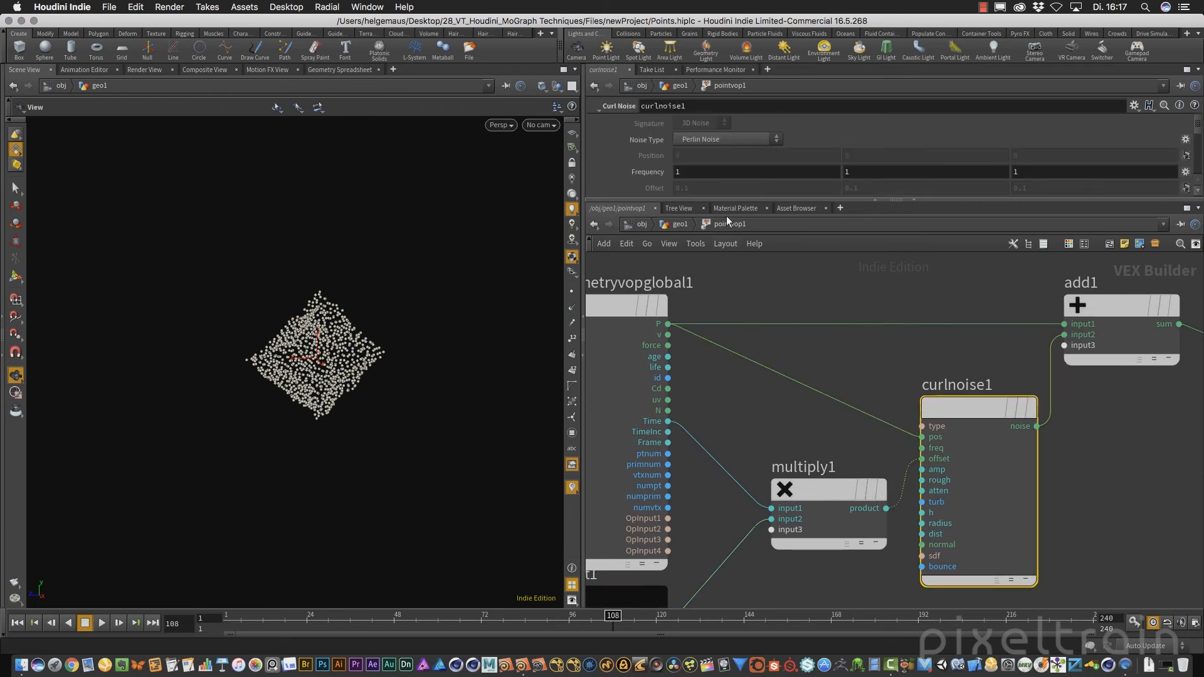
left_click_drag(1057, 199, 1059, 251)
left_click_drag(699, 204, 631, 203)
type("1")
key("Tab")
mouse_move(996, 431)
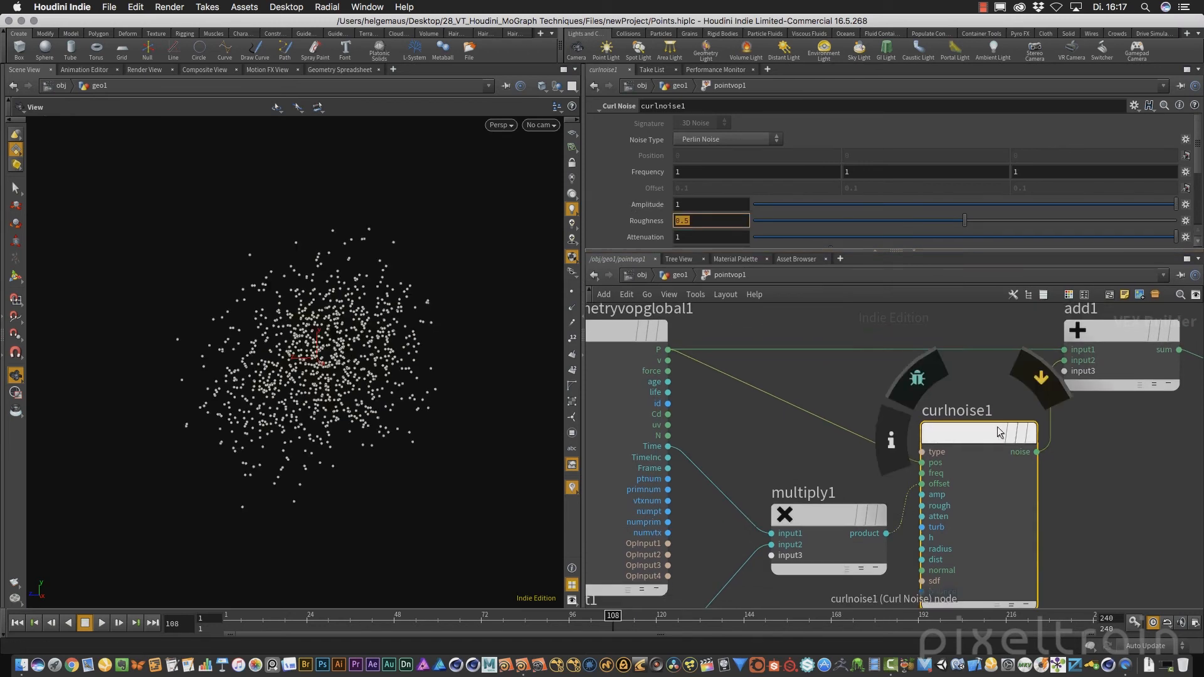
Step: Maximize the network editor and move the Add and geometry output nodes farther from the Curl Noise node
scroll(1097, 458, "down", 3)
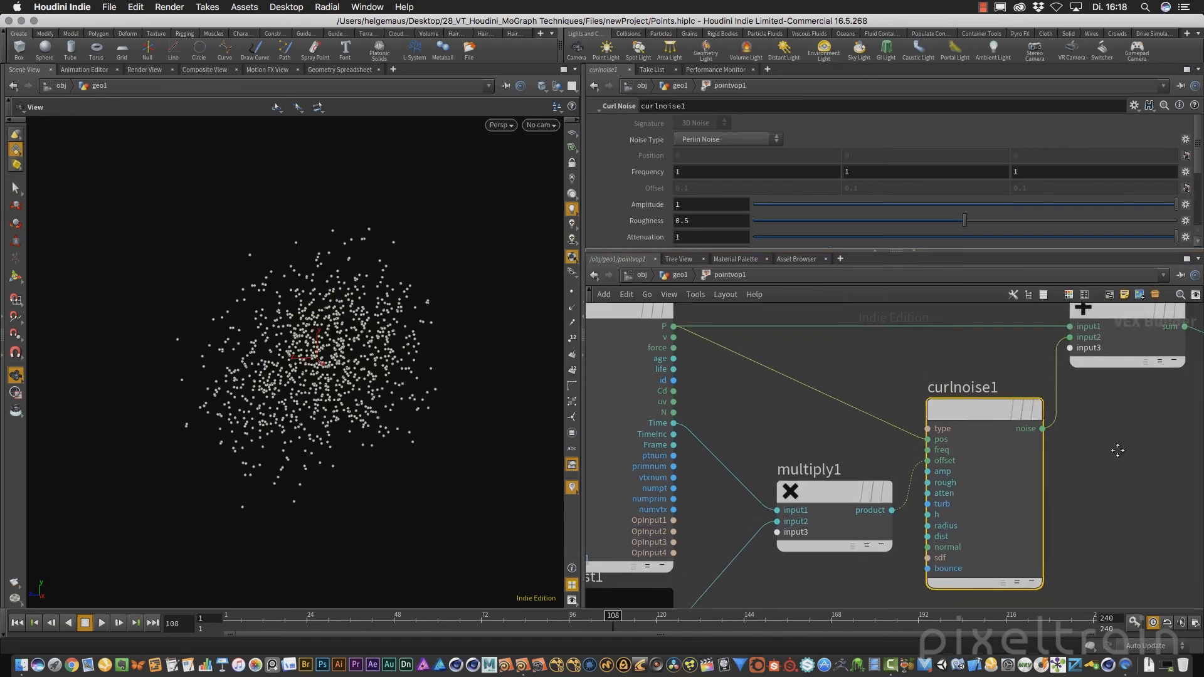
middle_click_drag(1081, 453, 1062, 538)
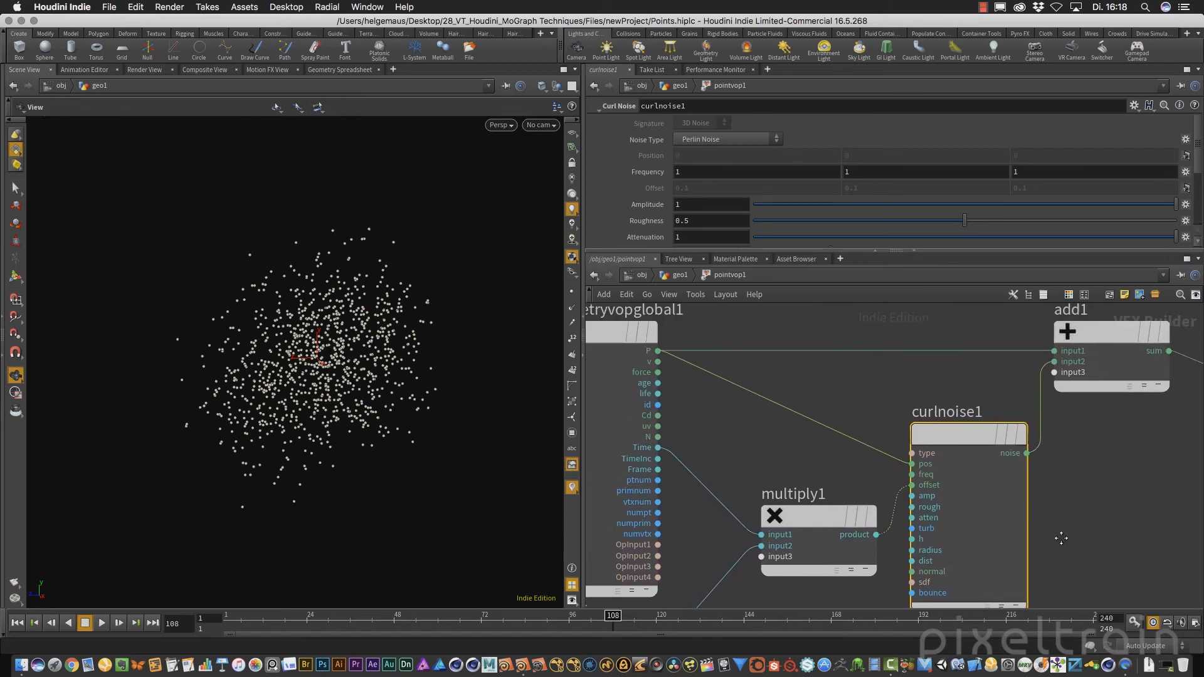
left_click_drag(1008, 246, 1003, 207)
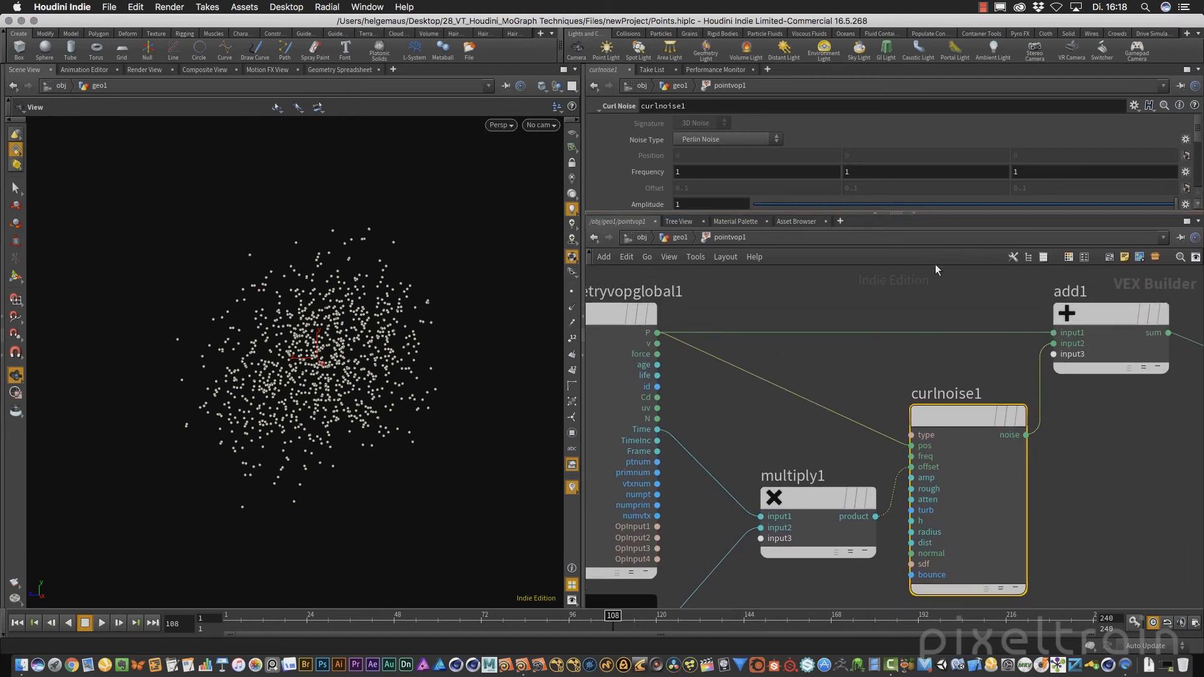
left_click(807, 306)
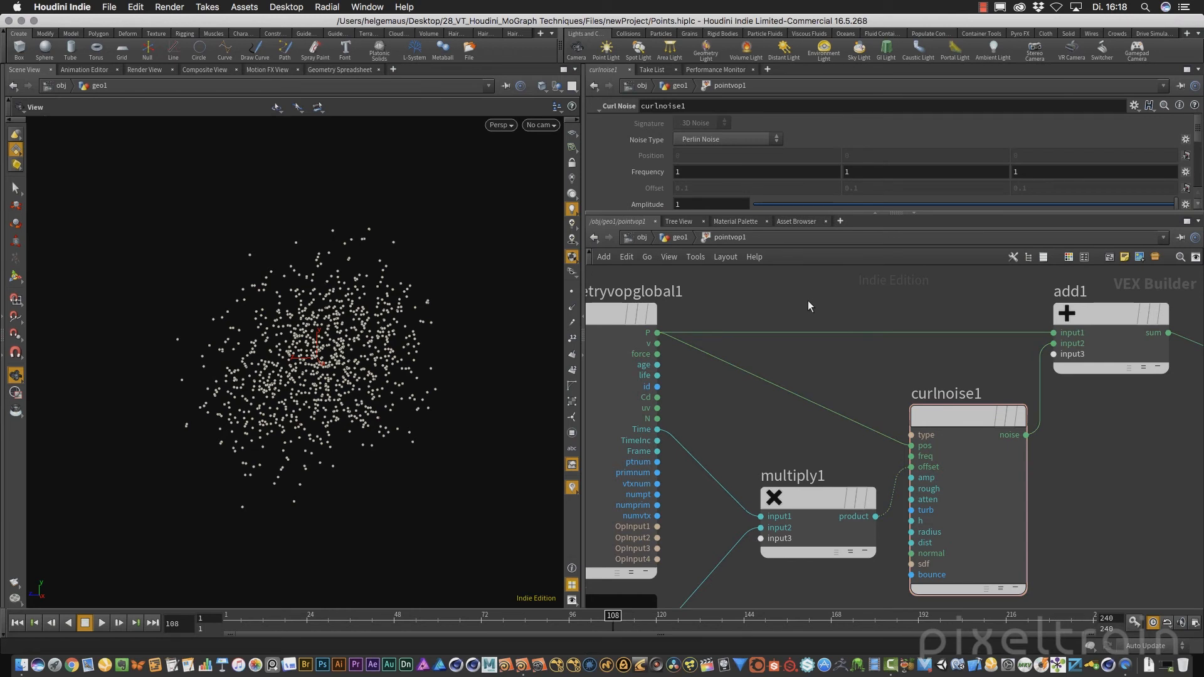
key("ctrl+b")
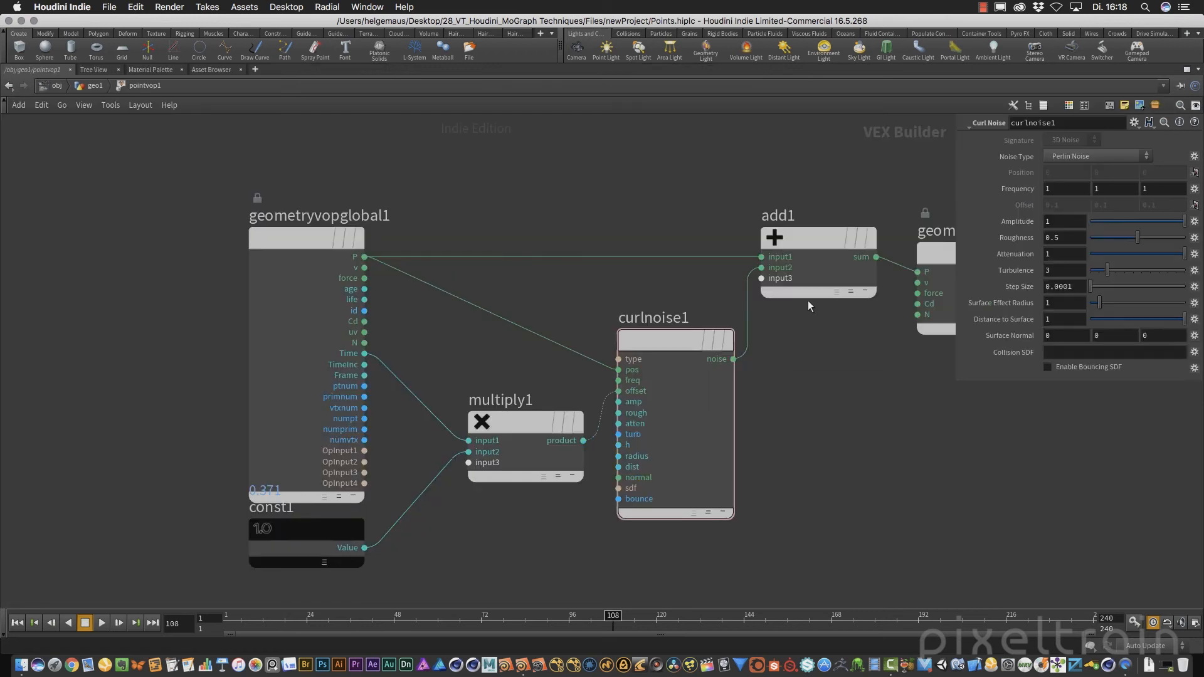
middle_click_drag(847, 395, 762, 351)
key("h")
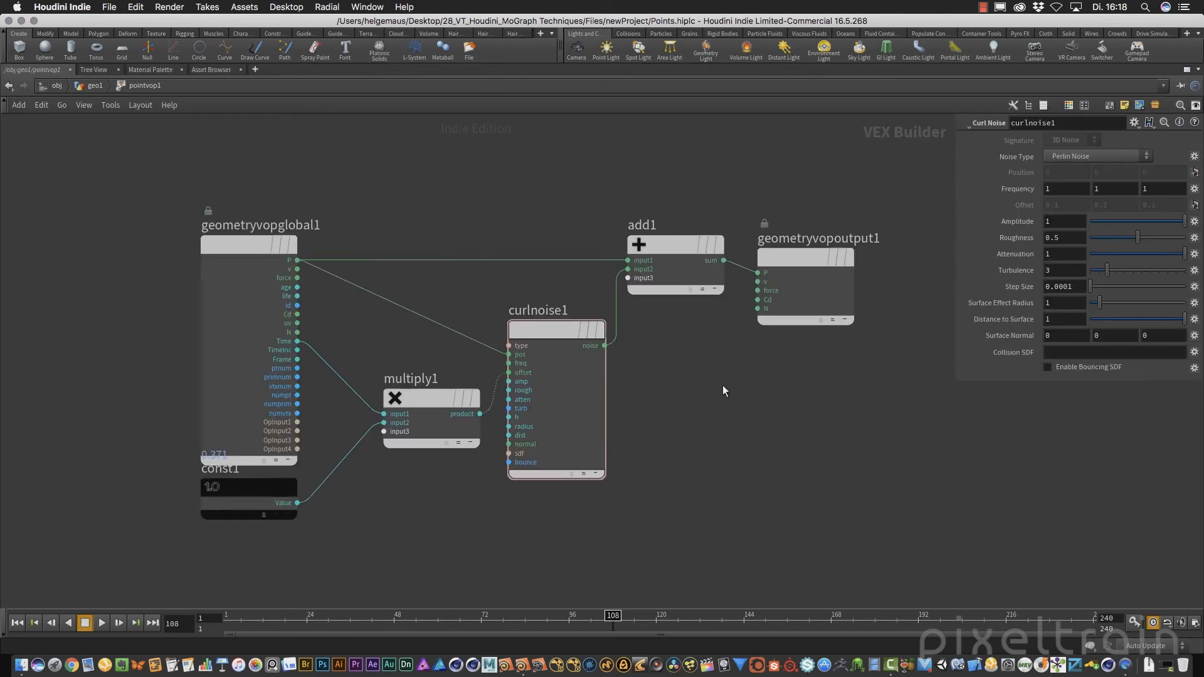
left_click_drag(793, 258, 904, 247)
left_click_drag(661, 246, 781, 246)
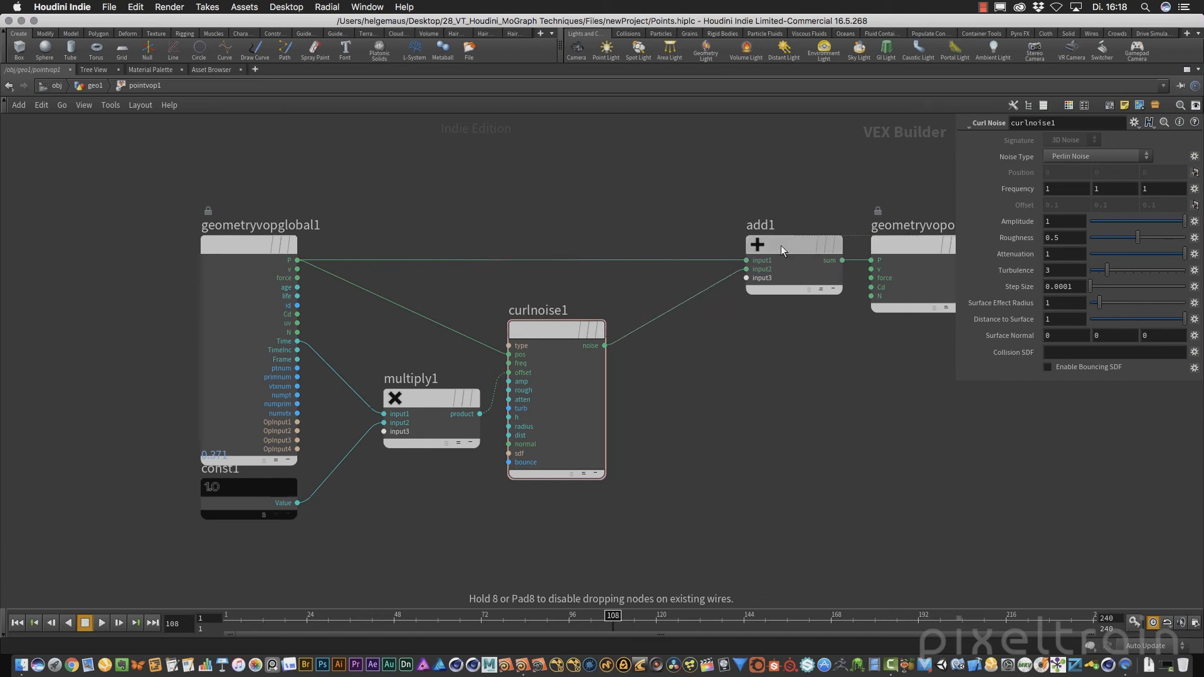
Step: Insert a second Multiply node between the Curl Noise output and the Add node's second input
key("Tab")
type("mul")
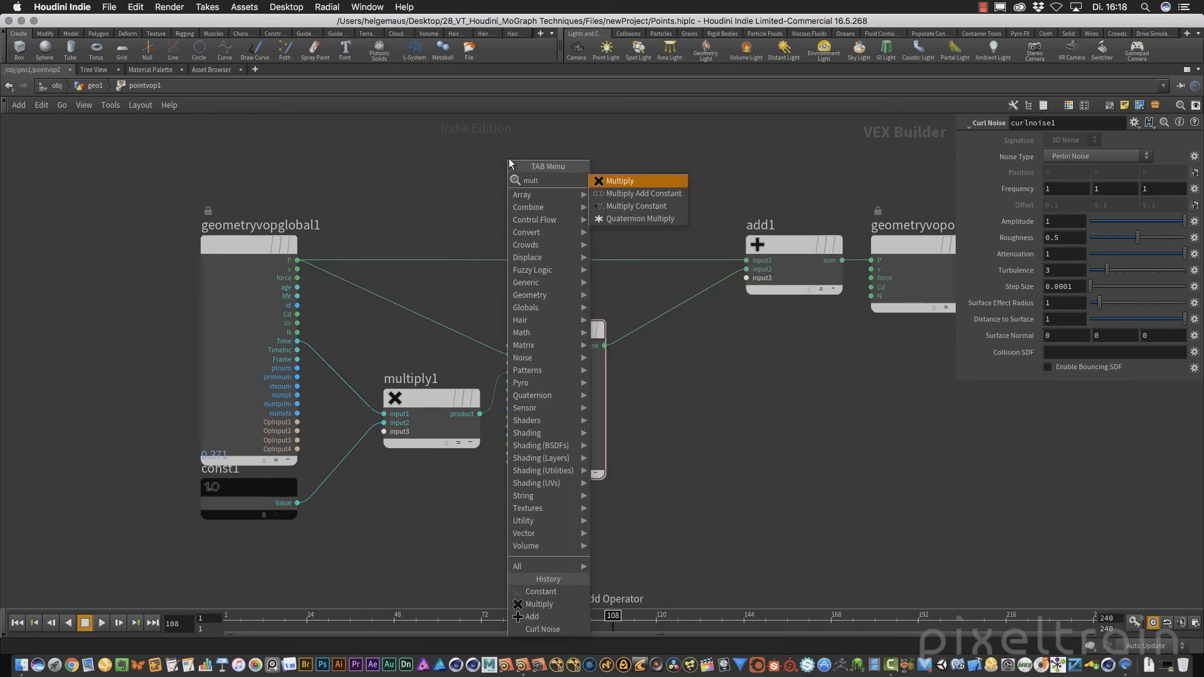
key("Return")
left_click(637, 167)
left_click_drag(553, 355, 541, 374)
left_click_drag(608, 359, 748, 272)
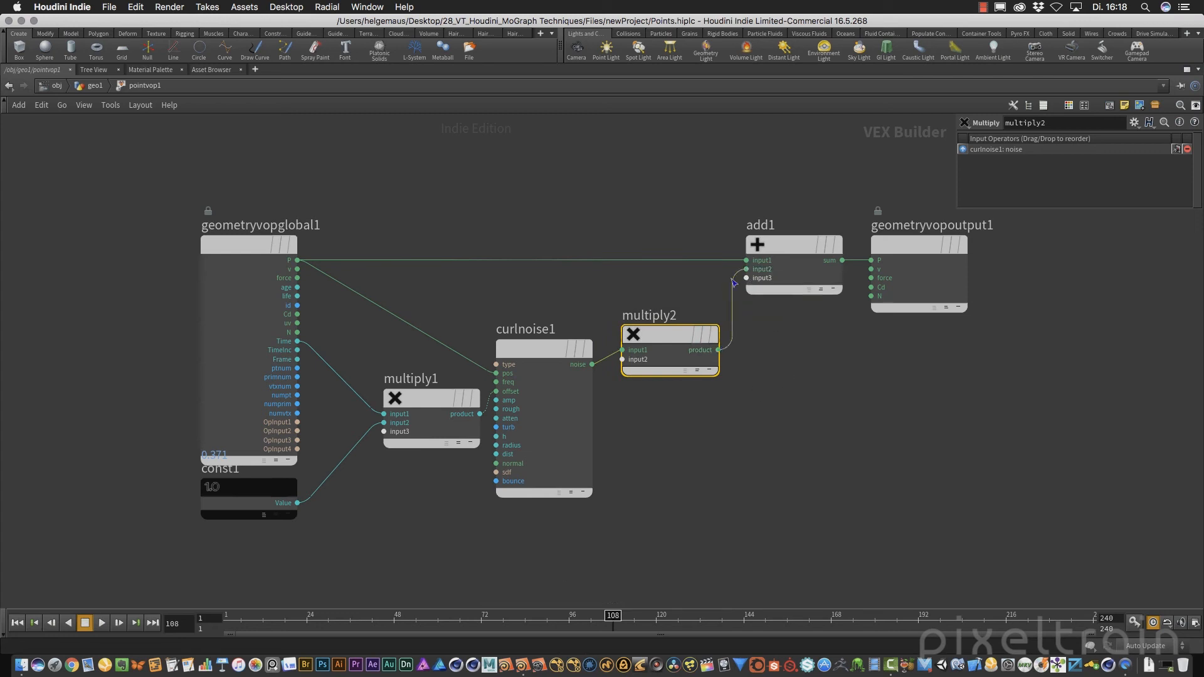
Step: Move the second Multiply, Add and output nodes farther along and connect a new Constant to that Multiply's second input
left_click_drag(618, 198, 1023, 457)
left_click_drag(782, 249, 935, 249)
key("Tab")
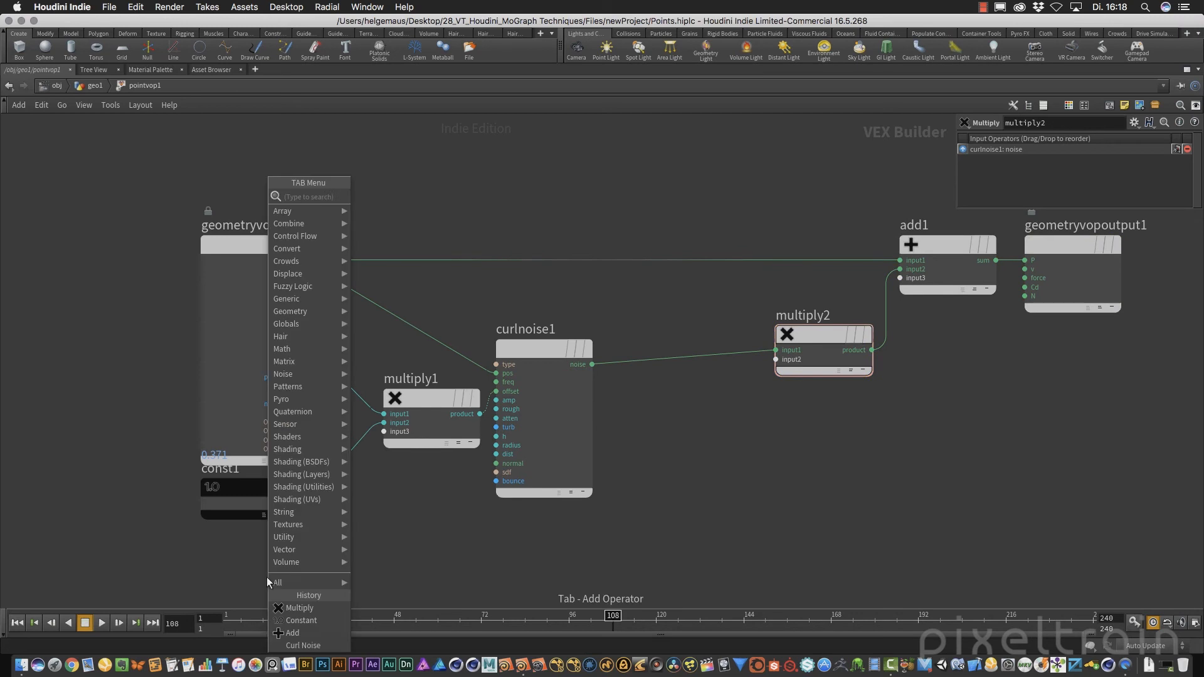
type("const")
key("Return")
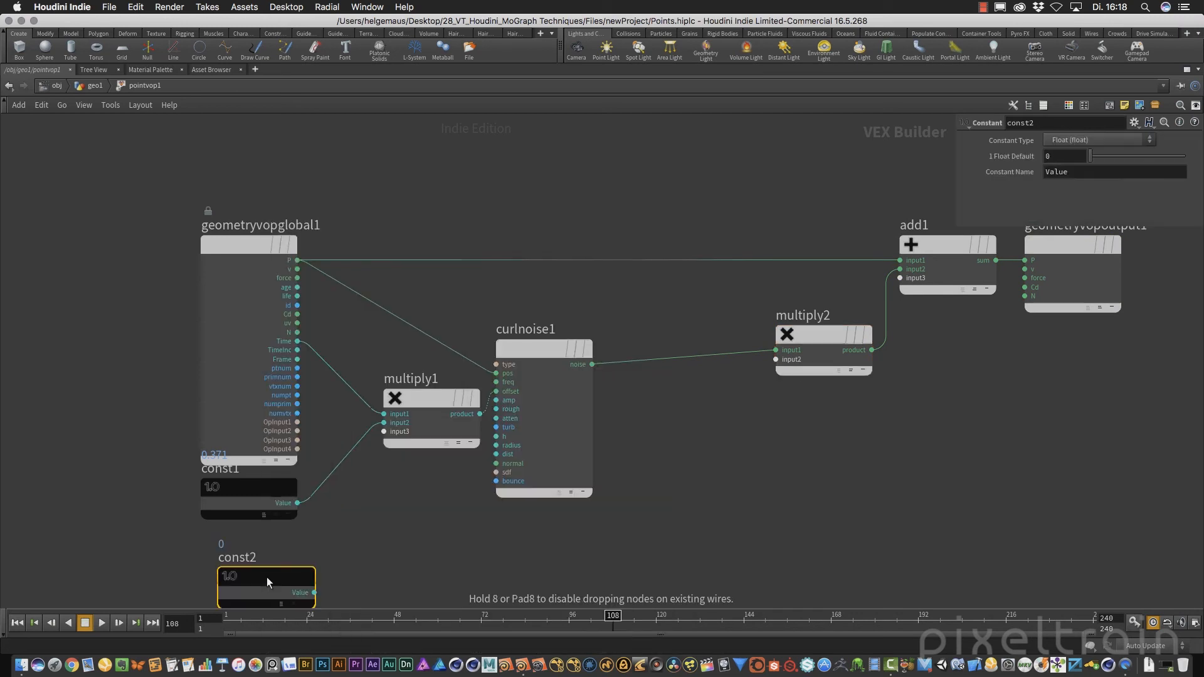
left_click(254, 558)
left_click_drag(298, 575, 776, 360)
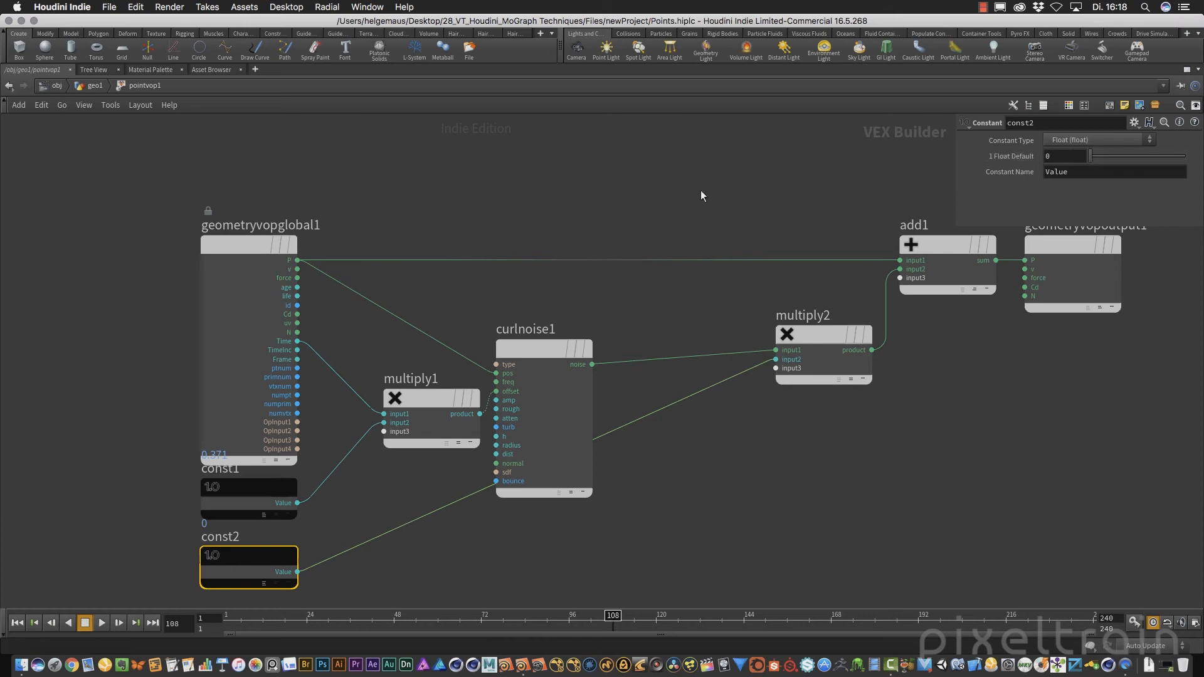
Step: Restore the split pane layout and set the second Constant's float value to 0.063
key("ctrl+b")
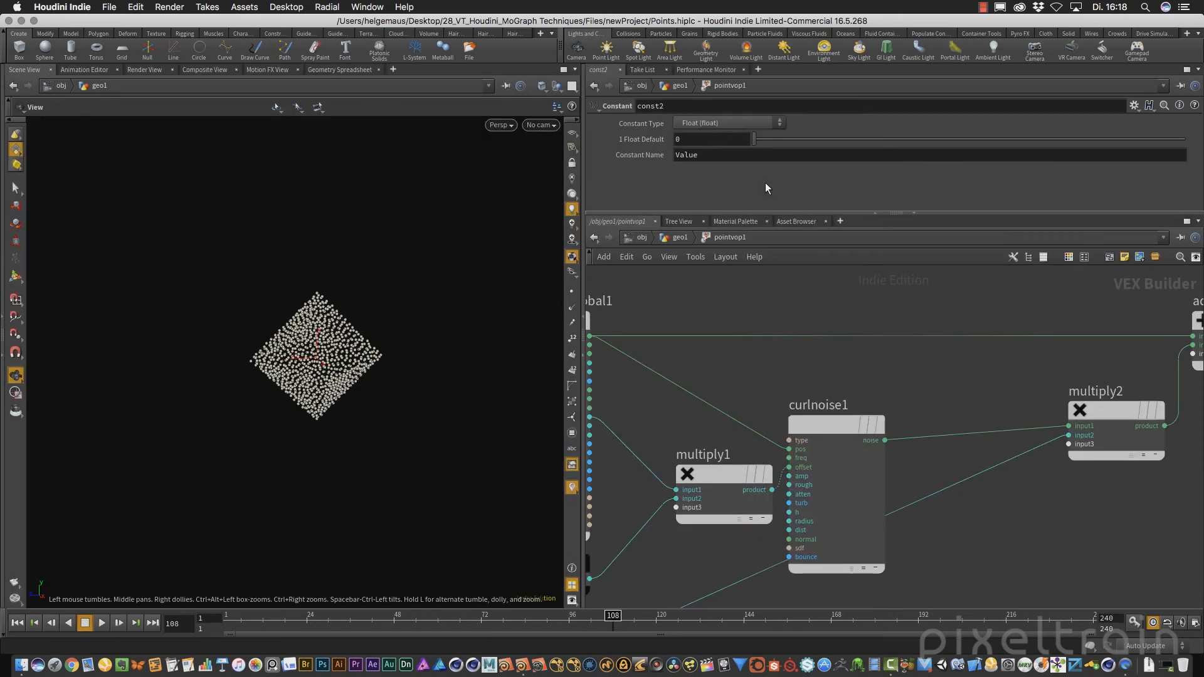
left_click_drag(335, 529, 308, 481)
left_click_drag(333, 371, 292, 347)
middle_click_drag(954, 499, 1119, 350)
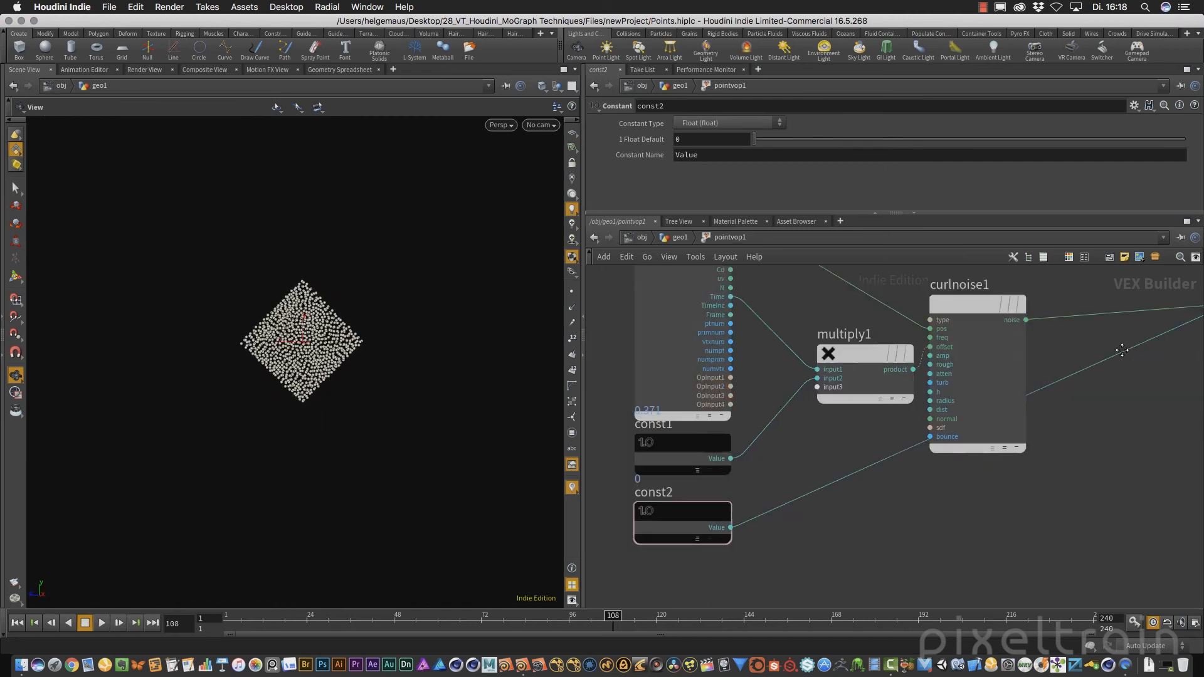
left_click(712, 479)
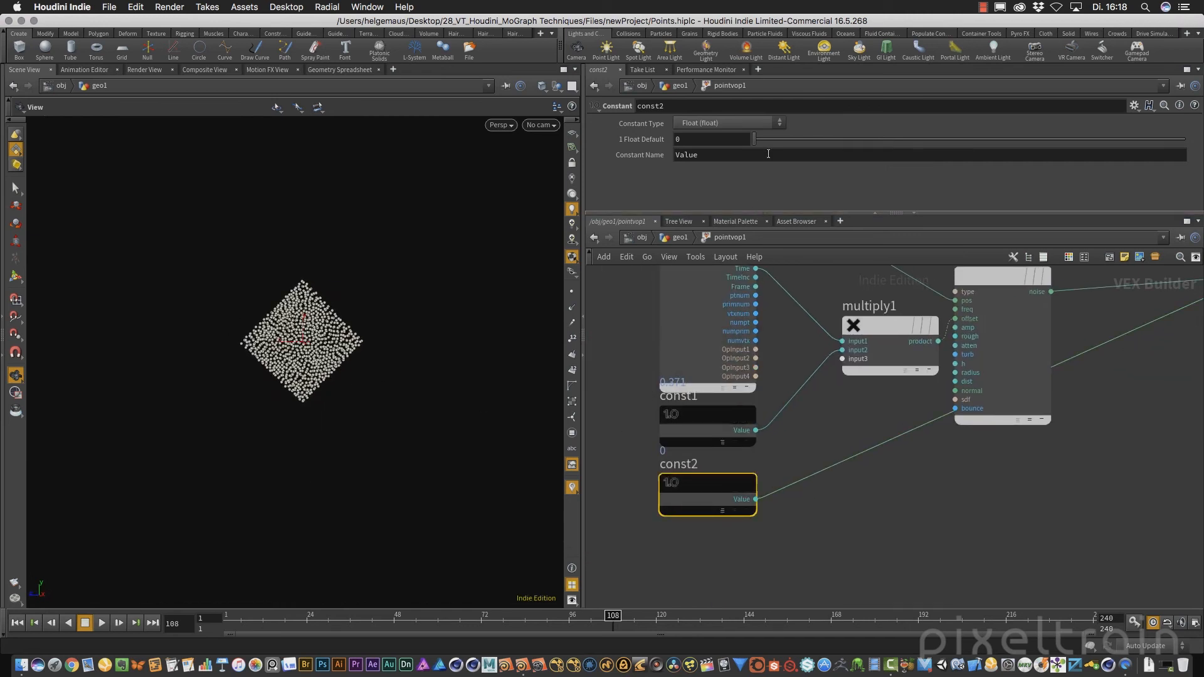
left_click_drag(756, 142, 780, 141)
Step: Move the second Constant node close below the second Multiply node
middle_click_drag(896, 465, 736, 533)
middle_click_drag(875, 548, 899, 512)
left_click_drag(585, 514, 1040, 519)
middle_click_drag(874, 533, 896, 541)
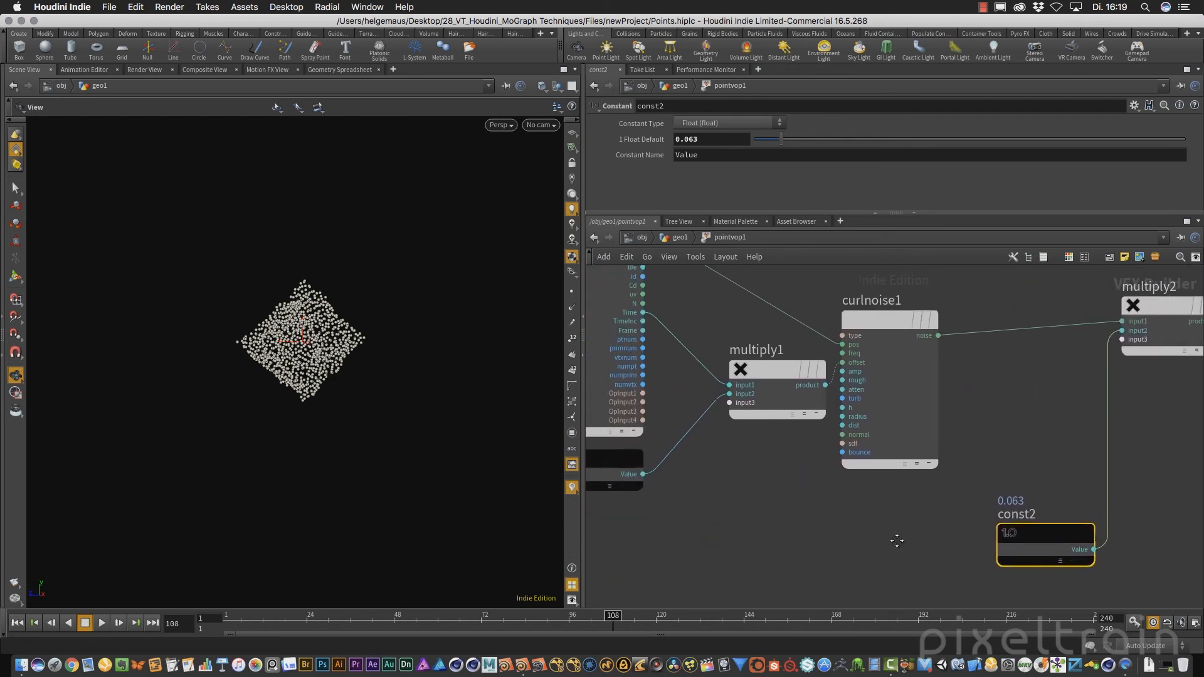
Step: Play the animation from the first frame to check the scaled noise motion
scroll(795, 502, "down", 4)
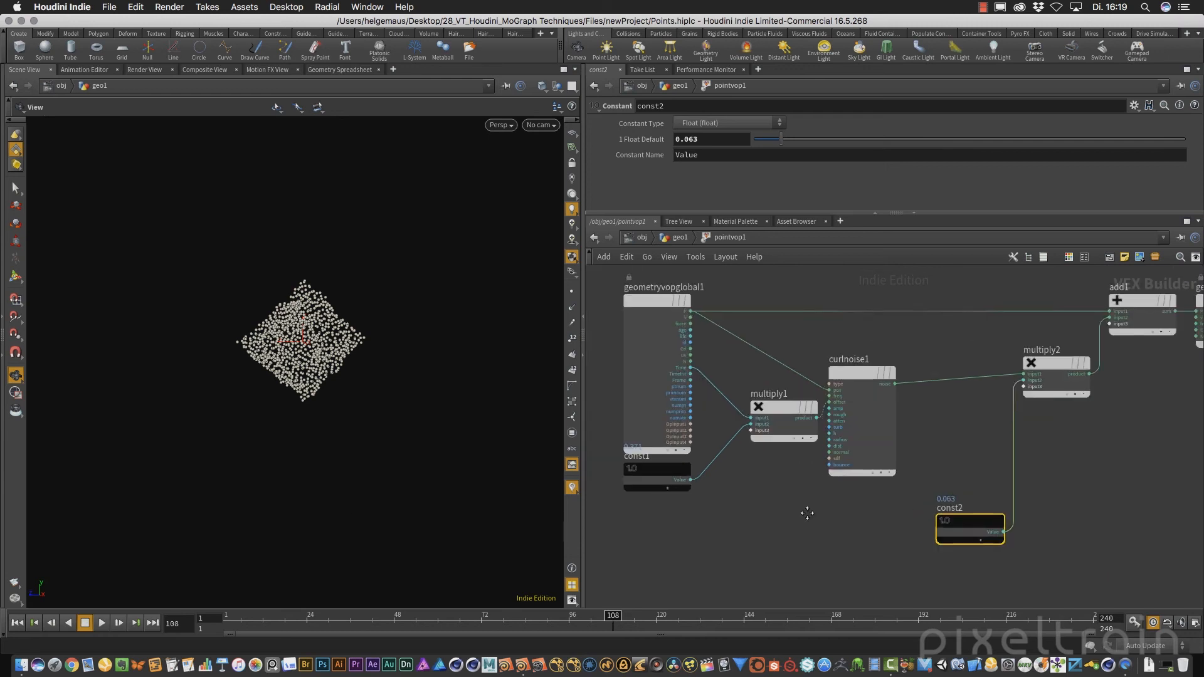
middle_click_drag(807, 513, 793, 516)
left_click(19, 622)
left_click(101, 622)
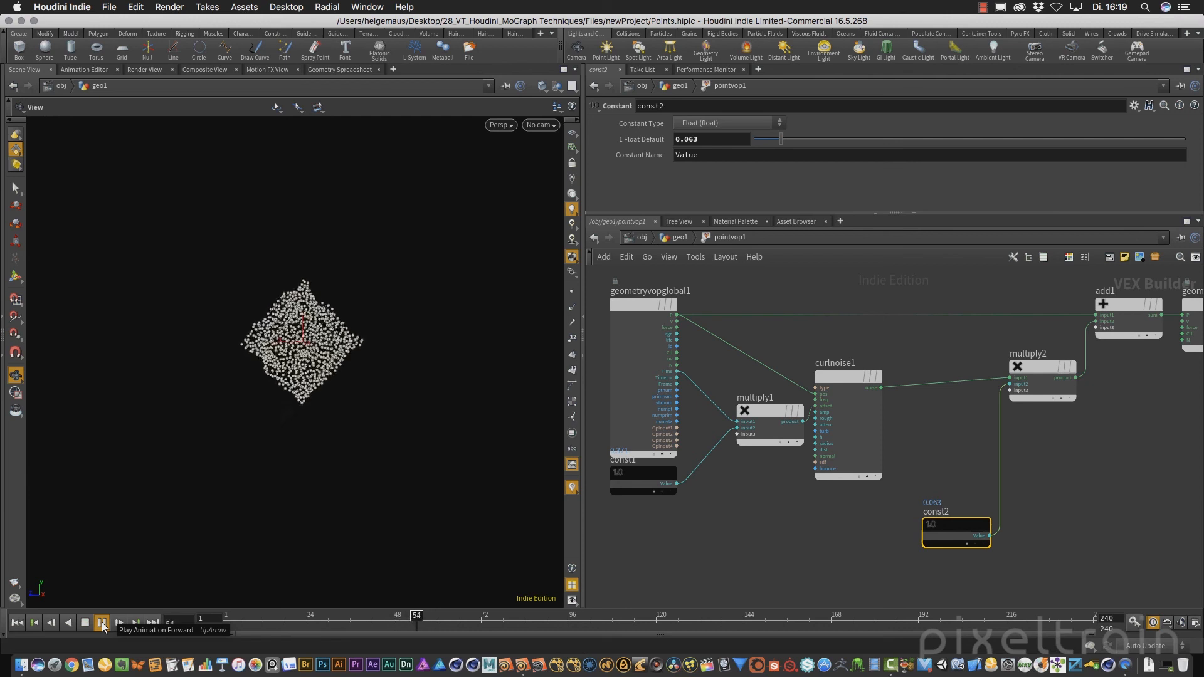
Step: Stop the playback and inspect the first Constant node's settings
left_click(88, 623)
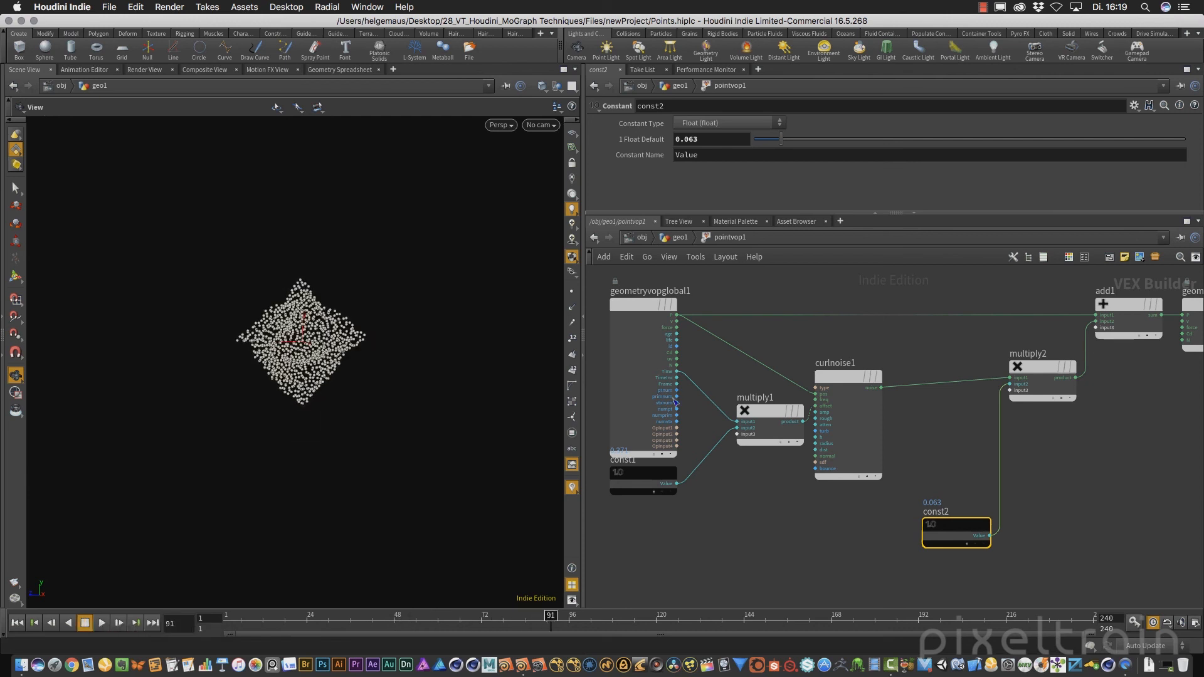
left_click(640, 472)
mouse_move(763, 409)
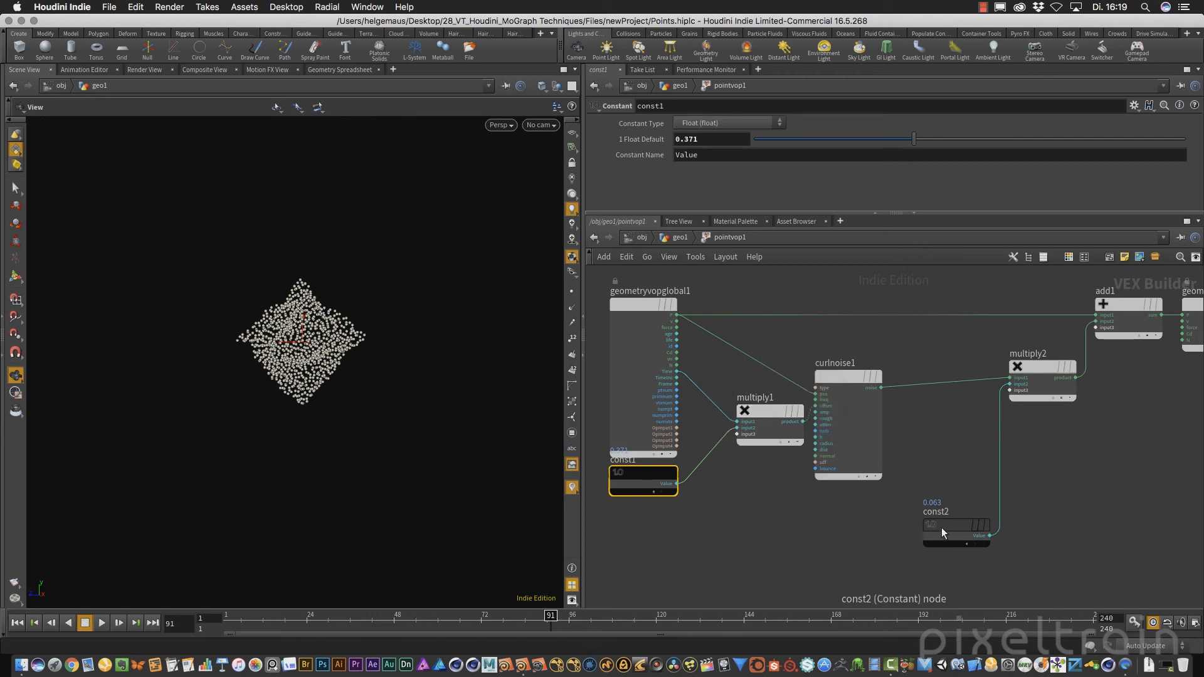
mouse_move(945, 526)
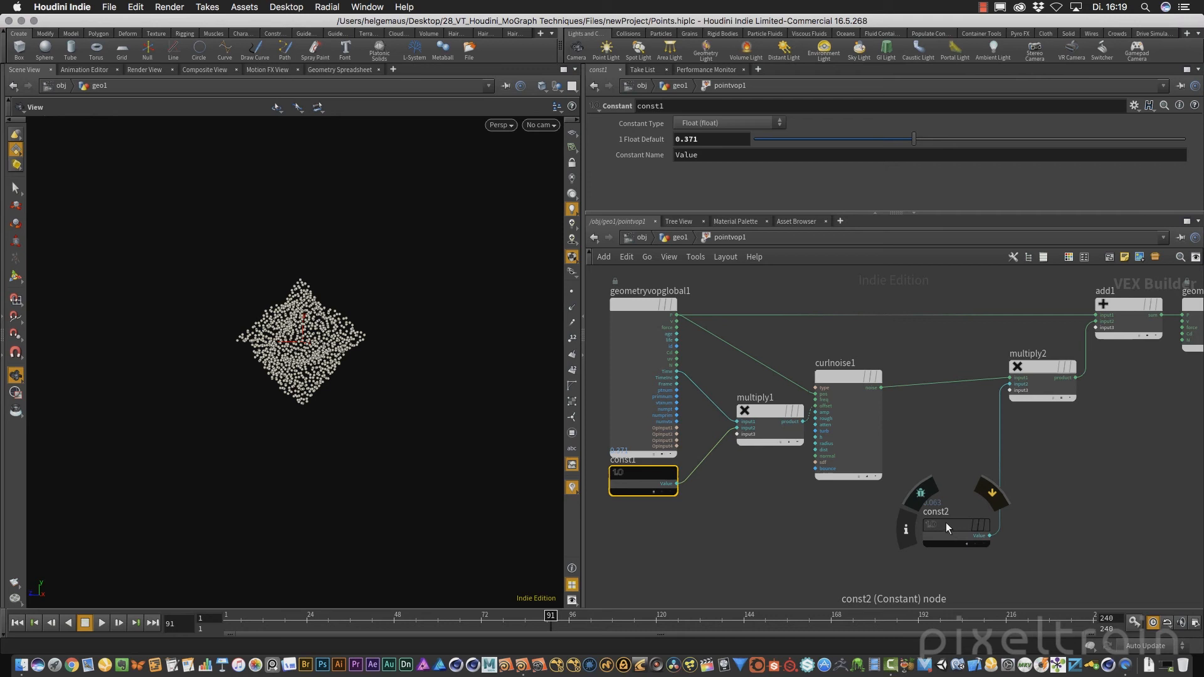
Step: Return to the geo1 network and enlarge the parameter area to review the Attribute VOP's settings
left_click(675, 238)
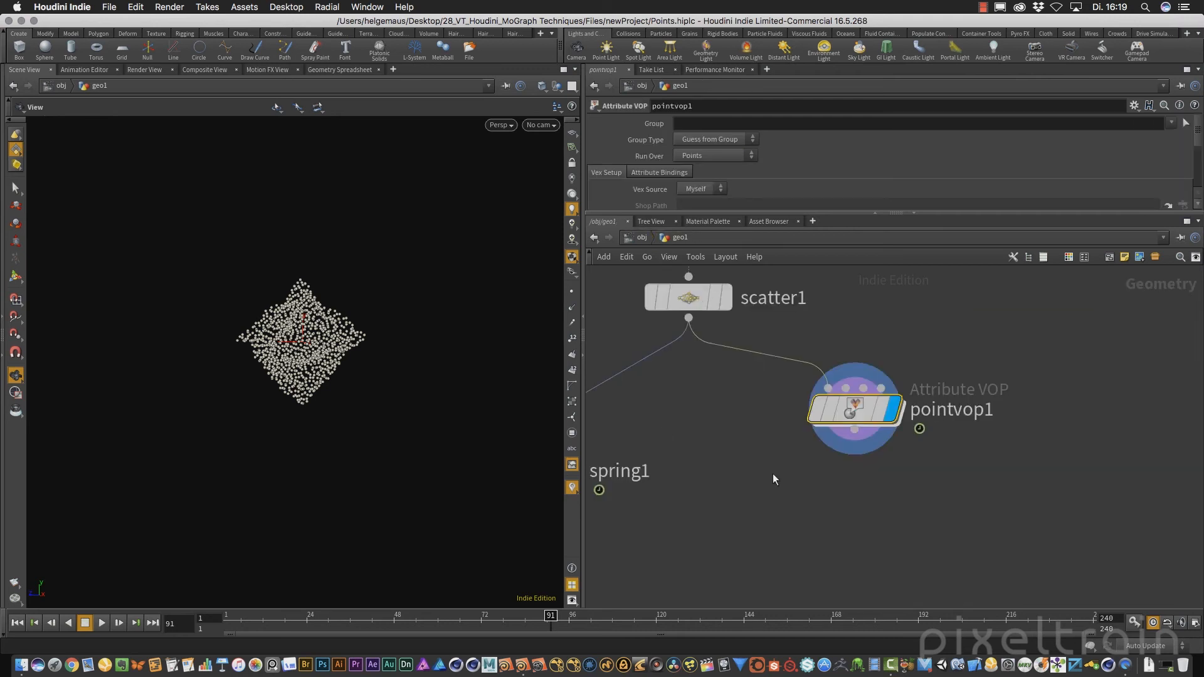
middle_click_drag(788, 473, 888, 463)
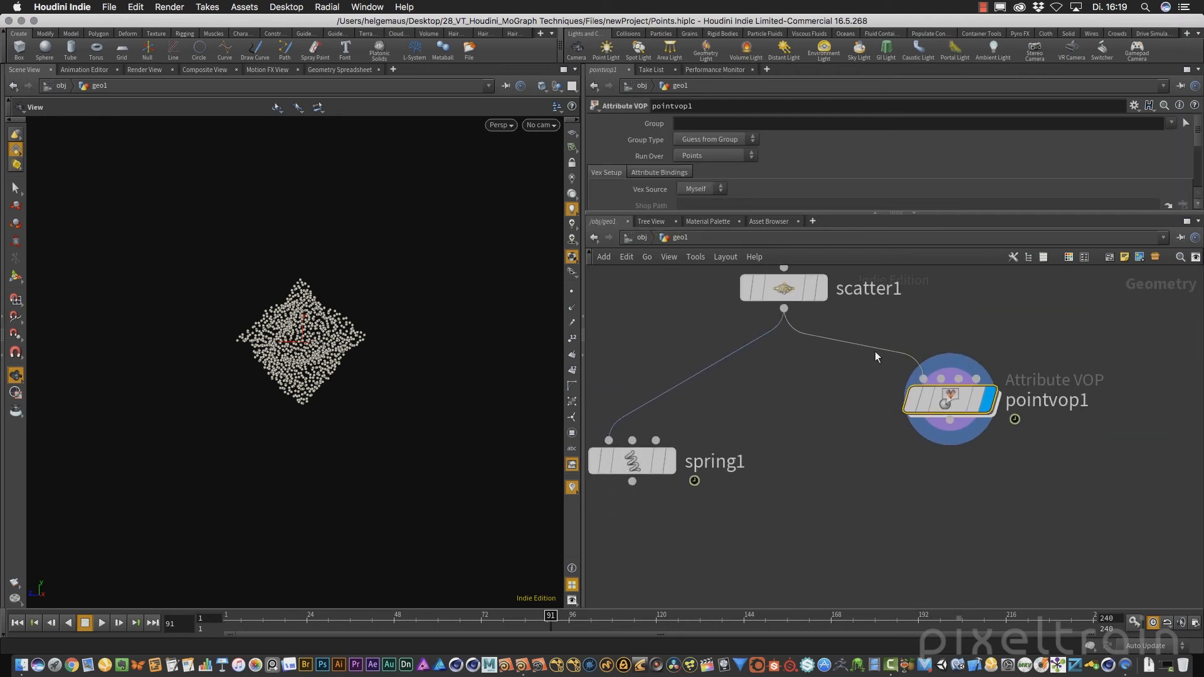
left_click(990, 489)
left_click_drag(1000, 214, 982, 379)
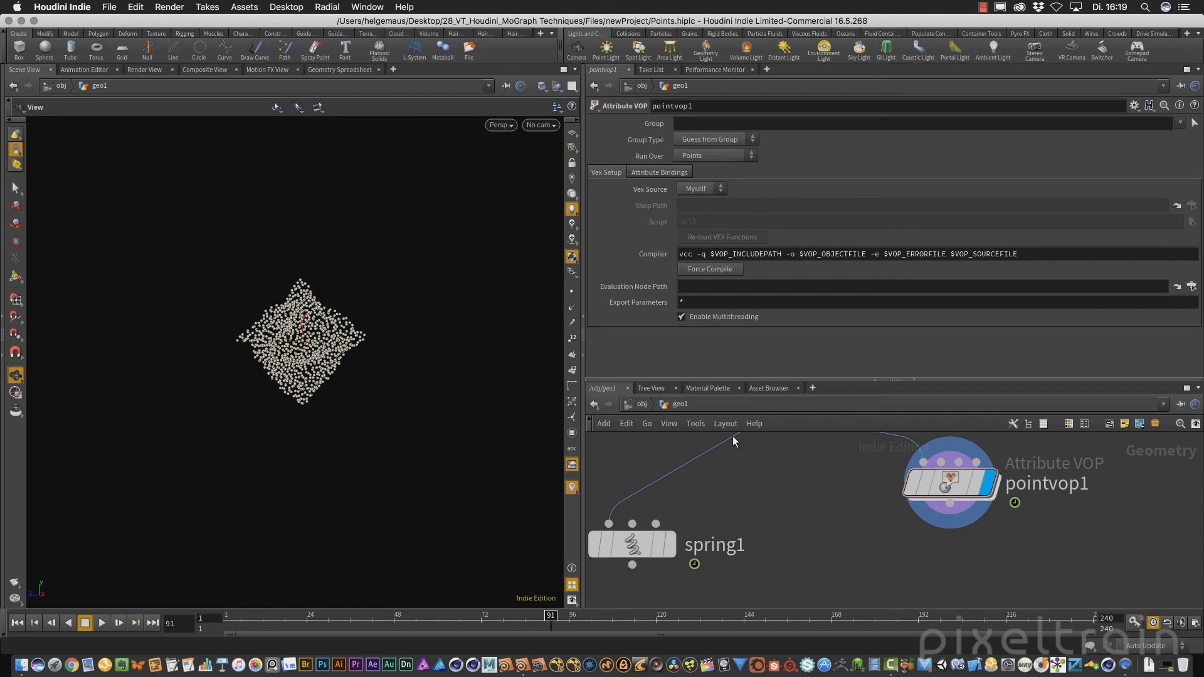
Step: Reopen the Attribute VOP network, move the Curl Noise node closer to the second Multiply and show more of its parameters
double_click(949, 481)
left_click(914, 379)
scroll(880, 348, "up", 5)
middle_click_drag(920, 349, 853, 295)
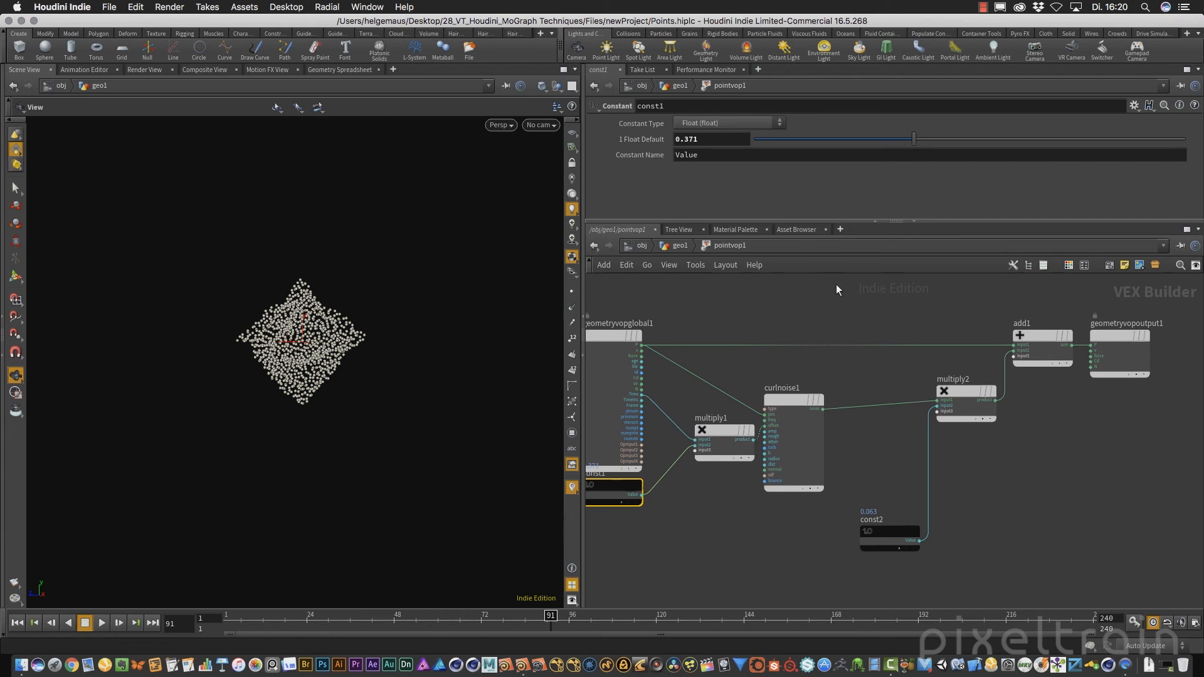
left_click_drag(792, 400, 826, 392)
left_click(826, 415)
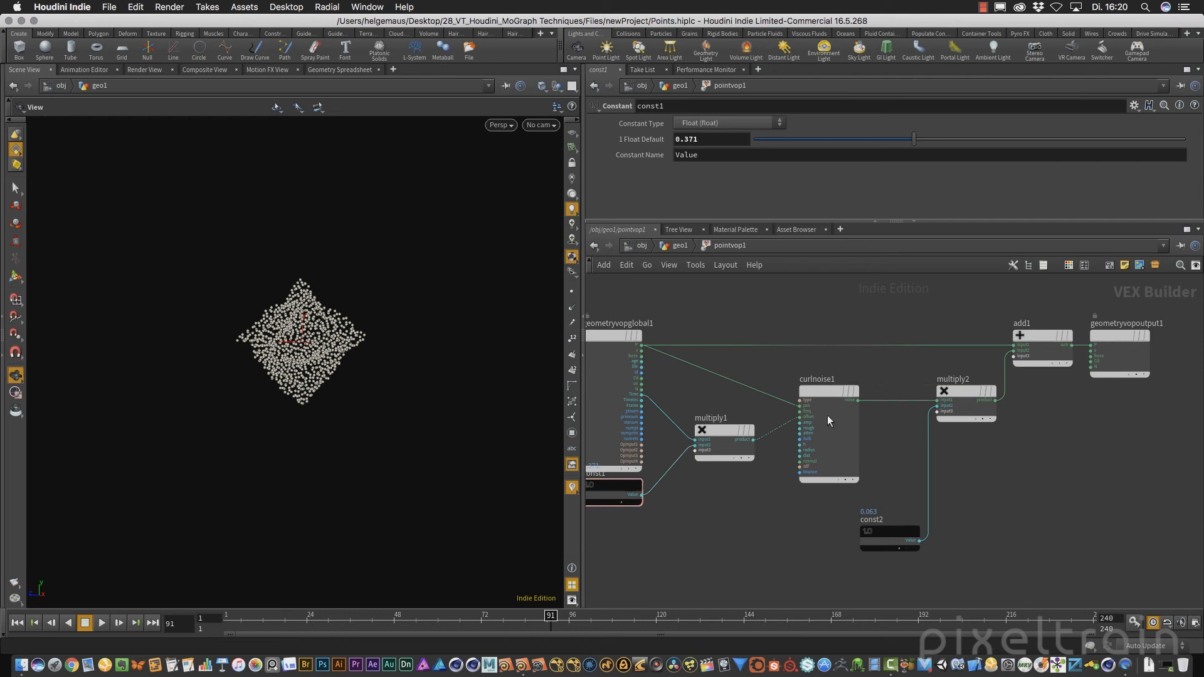
left_click_drag(995, 221, 997, 284)
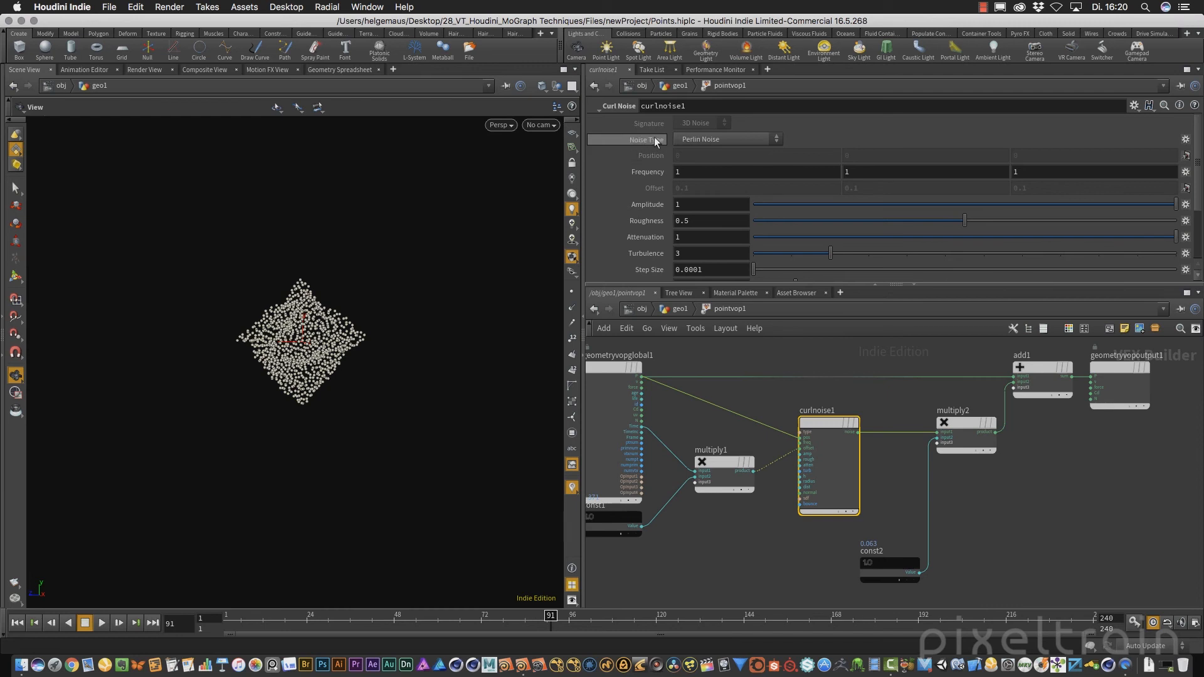
Step: Try the Original Perlin, Alligator and Simplex noise types on the Curl Noise node, and return it to Perlin Noise
left_click(735, 137)
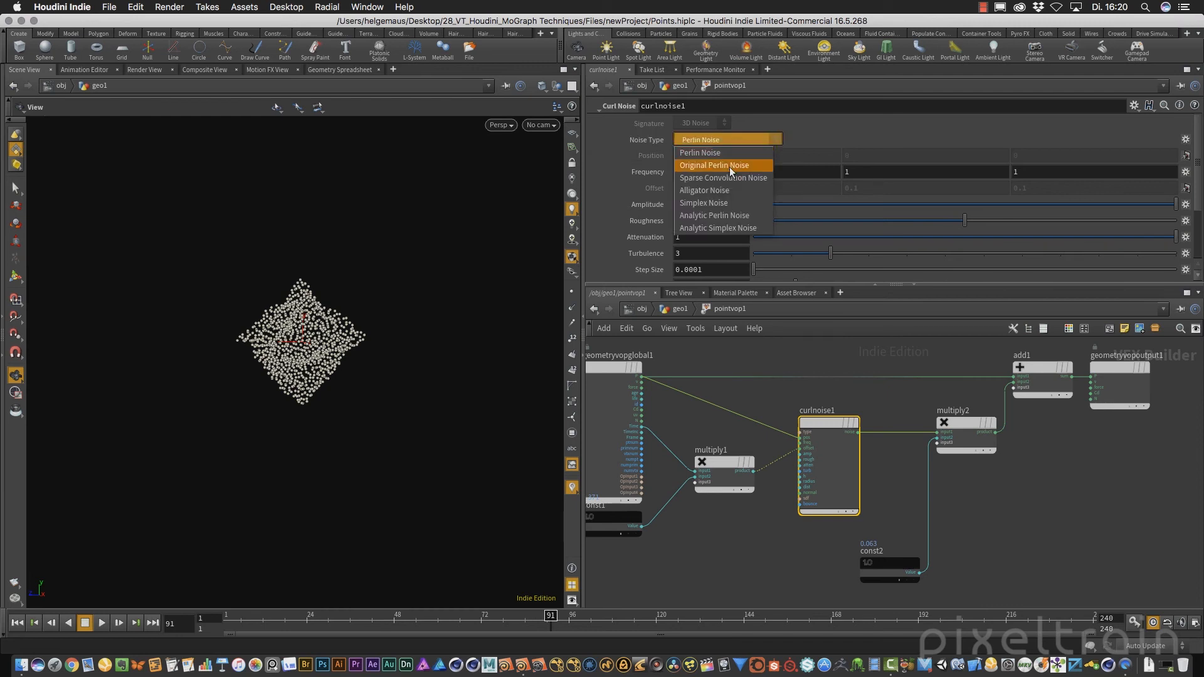
left_click(729, 165)
left_click(716, 142)
left_click(724, 190)
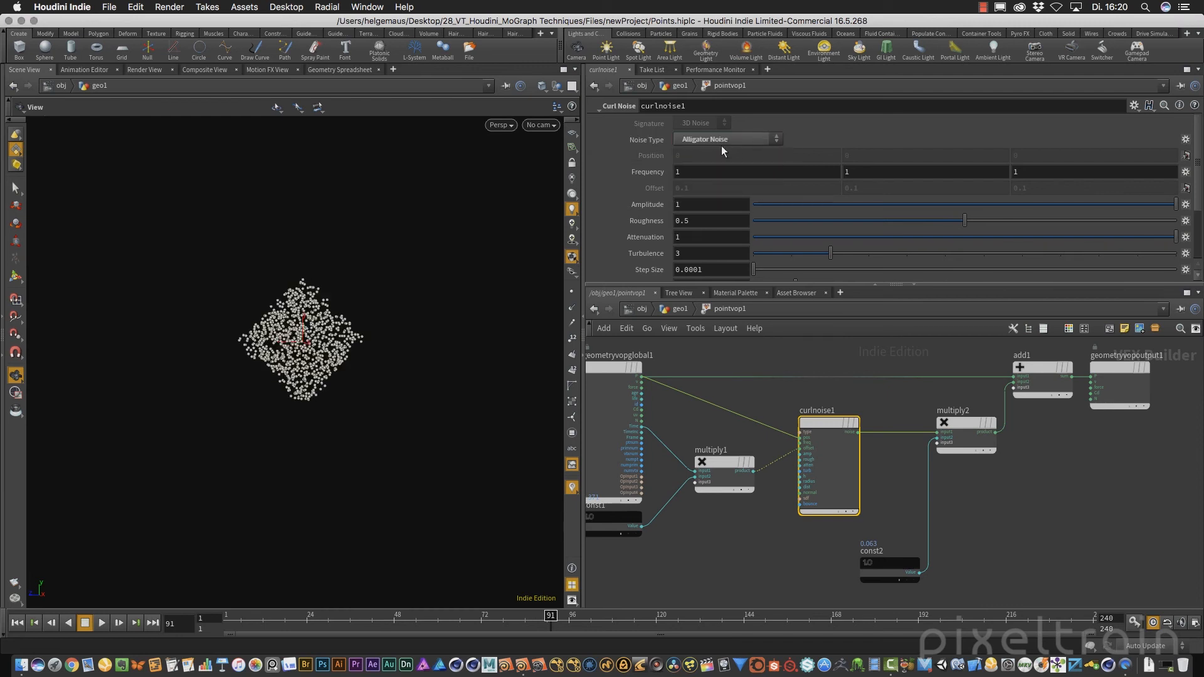
left_click(721, 145)
left_click(721, 202)
left_click(737, 138)
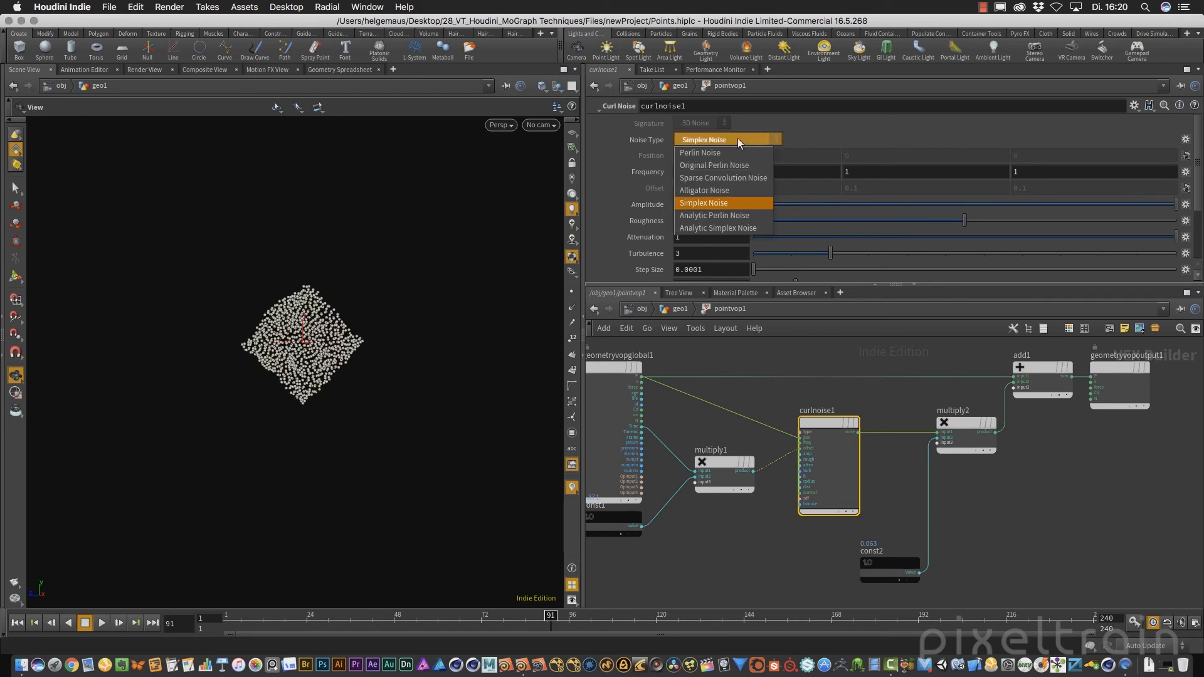
left_click(724, 153)
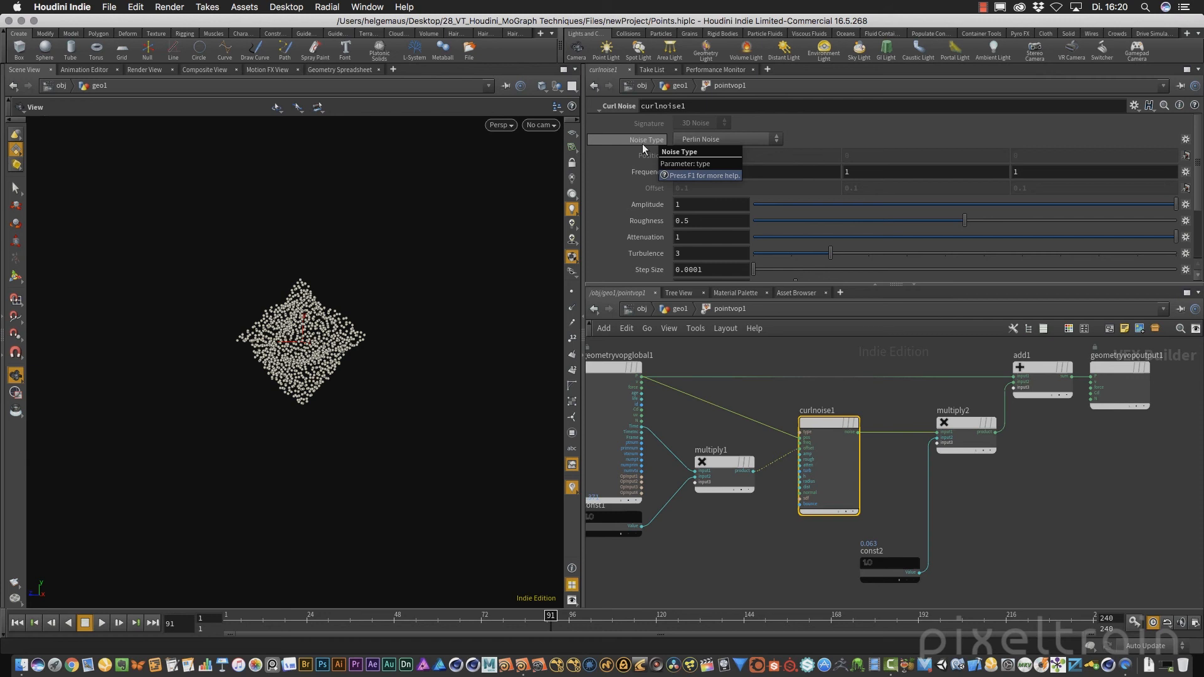
Step: Promote the Curl Noise node's Noise Type as a parameter and shift the node farther from the first Multiply
left_click(1185, 140)
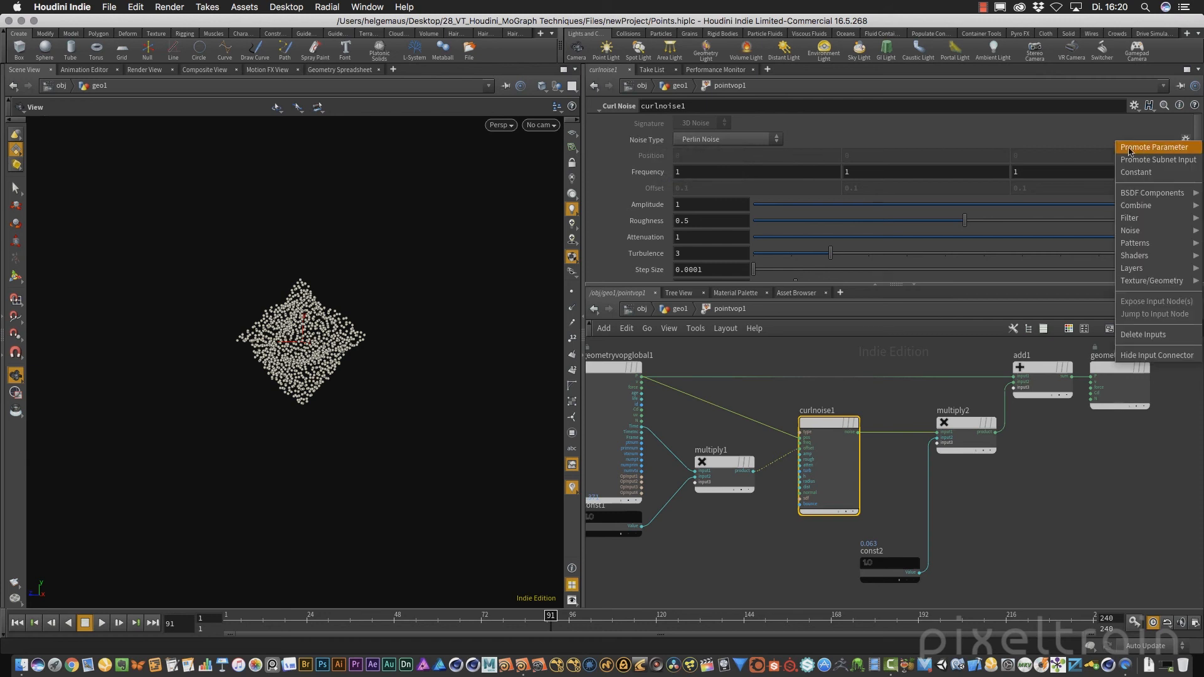
left_click(1183, 147)
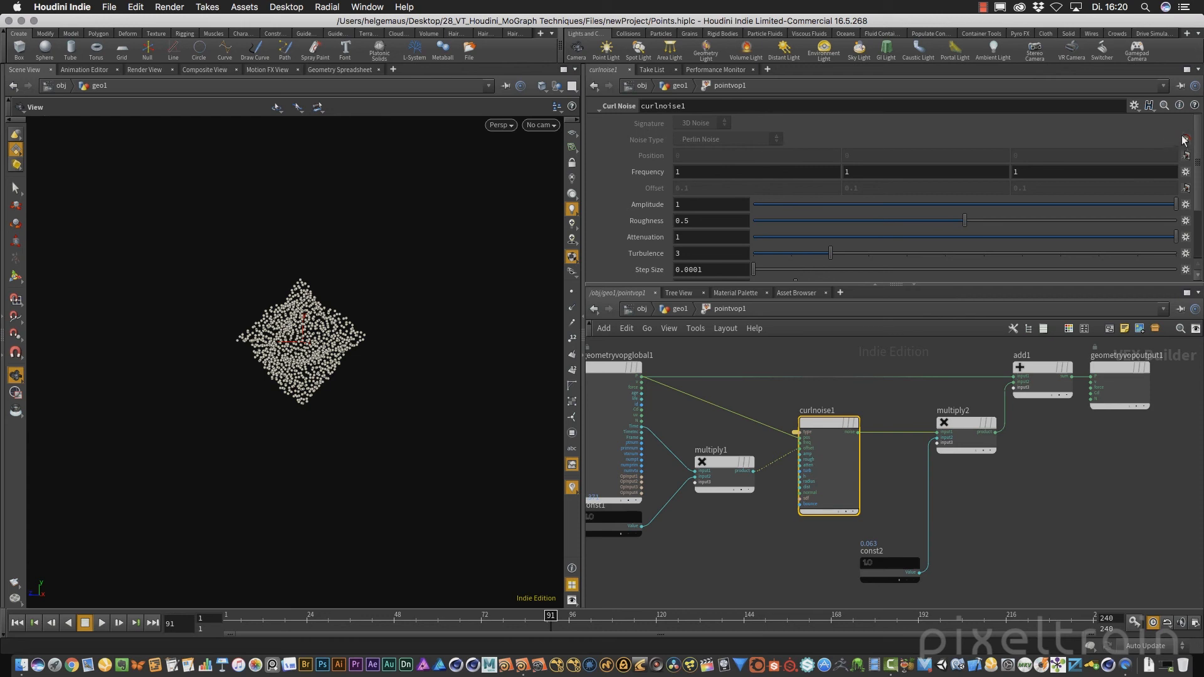
scroll(833, 426, "up", 5)
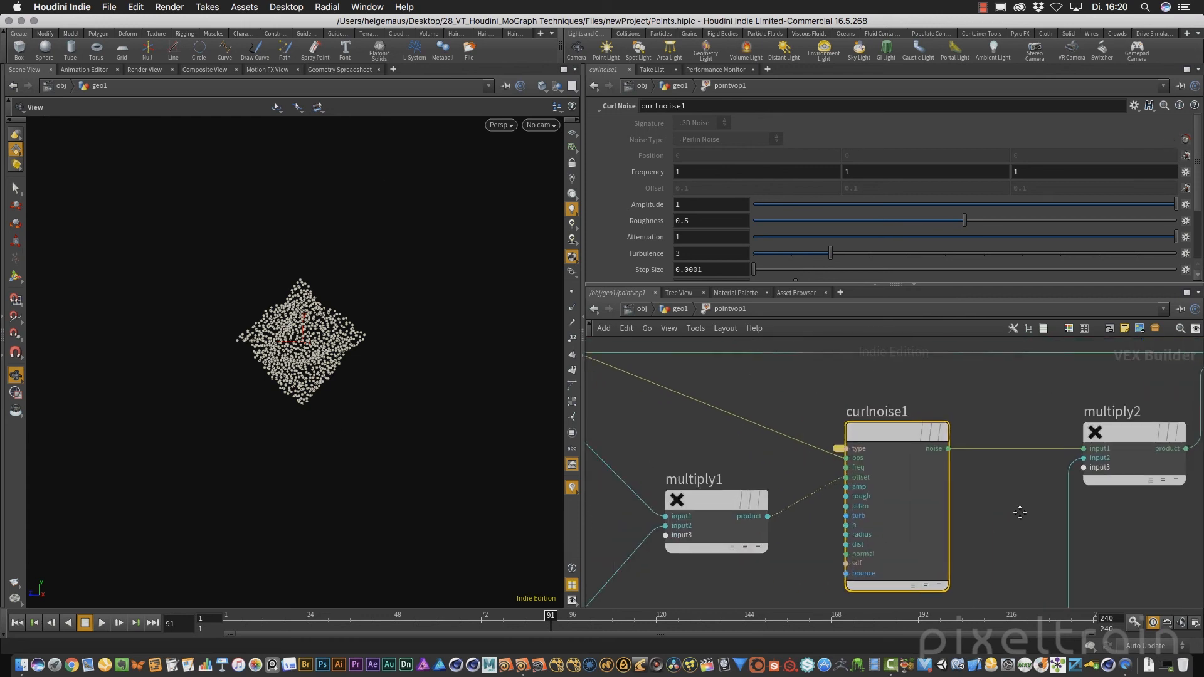
left_click_drag(907, 423, 962, 424)
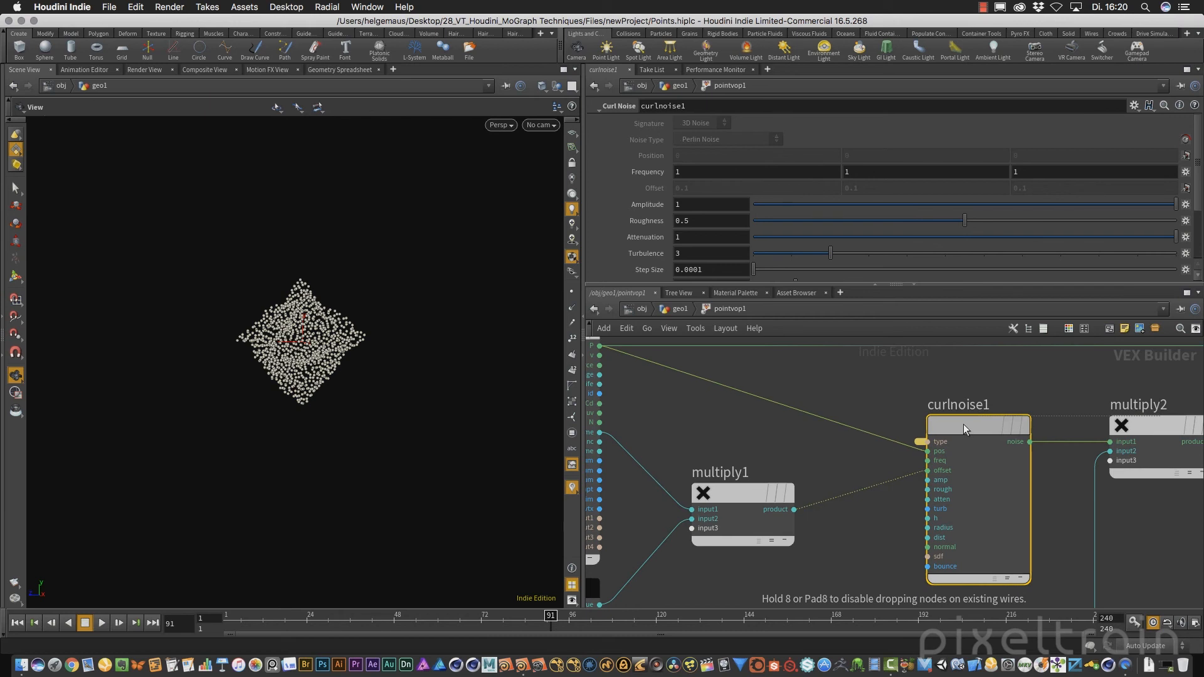
Step: Examine the settings of the promoted Noise Type parameter, including its menu items
left_click(917, 442)
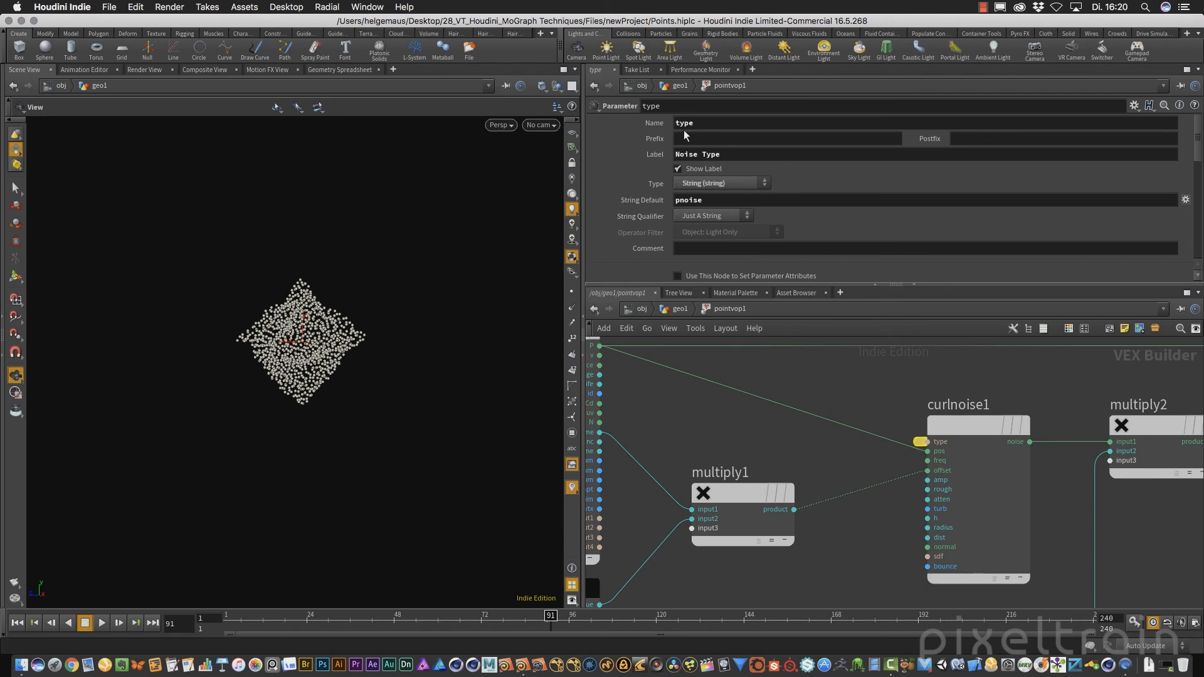
left_click_drag(1025, 284, 1029, 396)
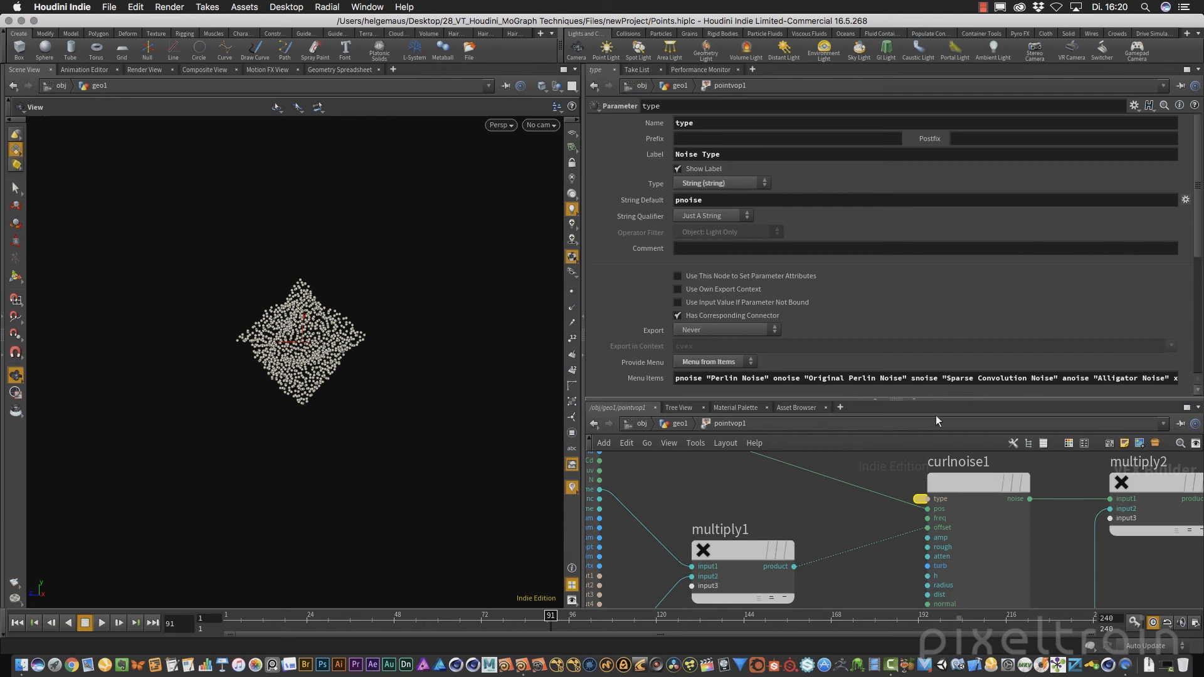
left_click_drag(984, 401, 983, 321)
Step: Try the promoted Noise Type options on the Attribute VOP in geo1, leaving it on Perlin Noise
key("u")
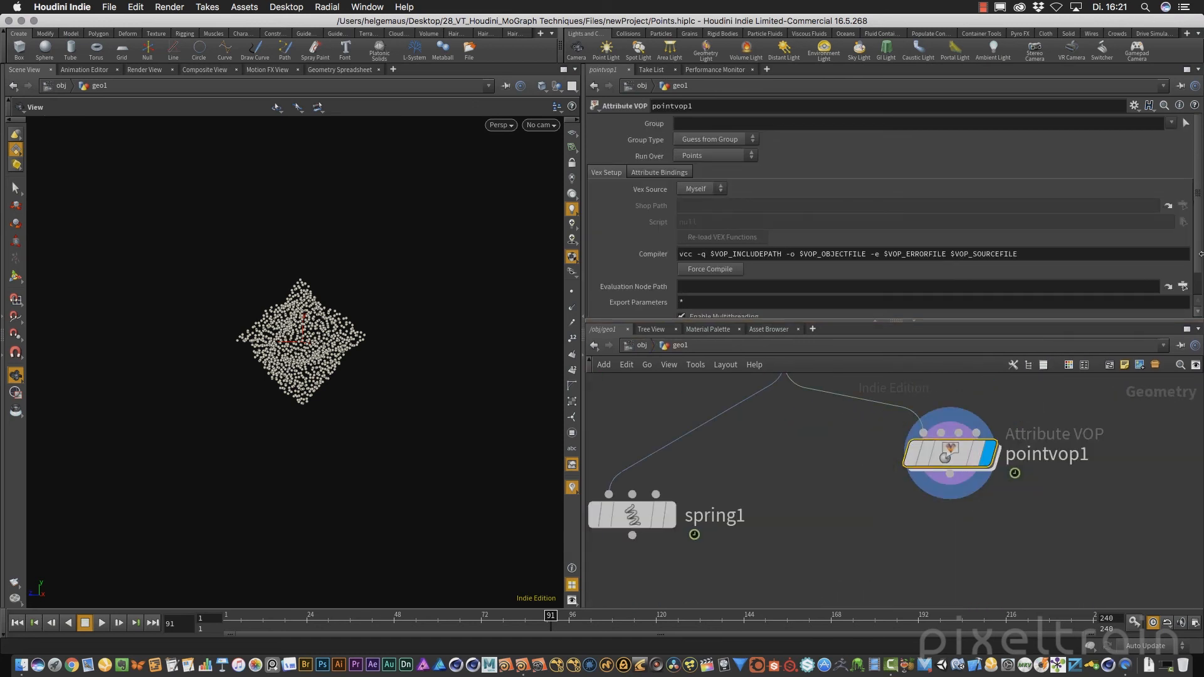
scroll(1198, 257, "down", 2)
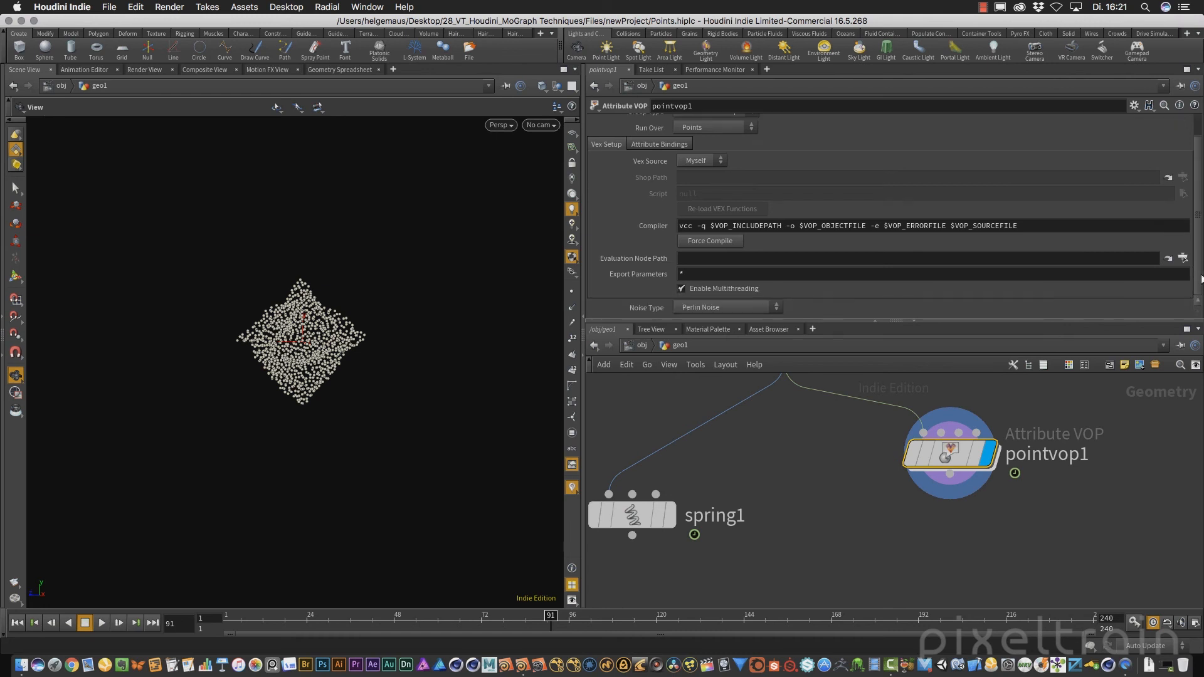
left_click(735, 307)
left_click(739, 358)
left_click(732, 306)
left_click(692, 309)
Step: Reopen the Attribute VOP network and promote the Curl Noise node's Frequency and Roughness inputs as parameters
double_click(964, 456)
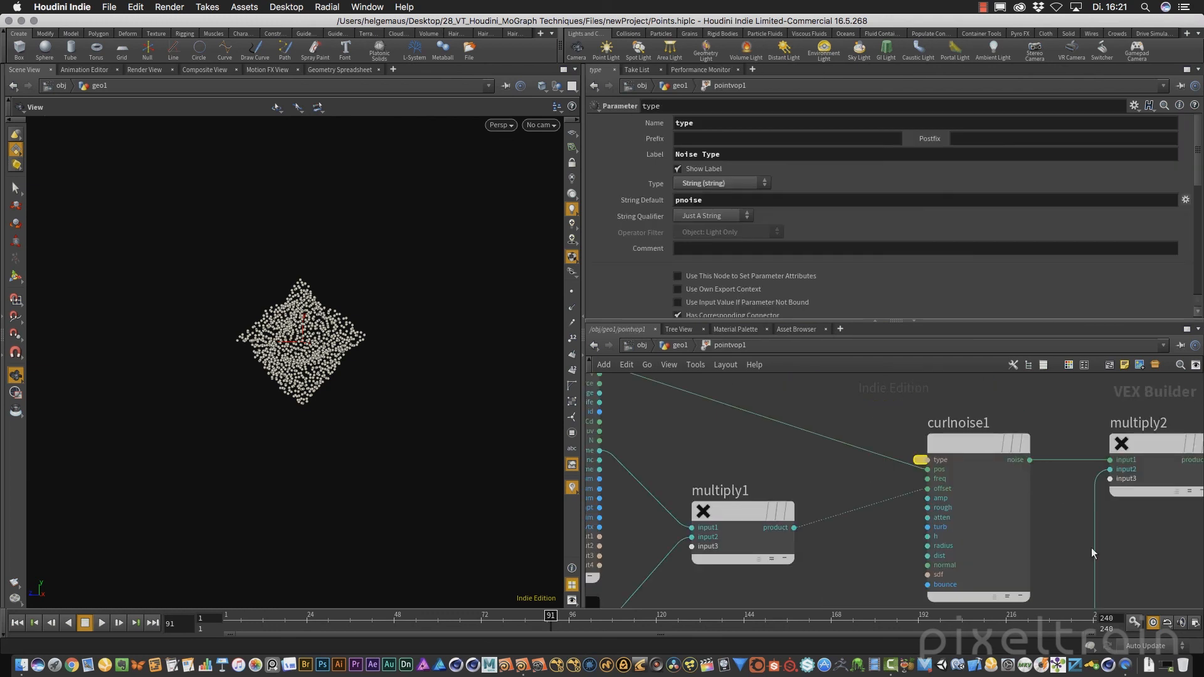
left_click(1002, 457)
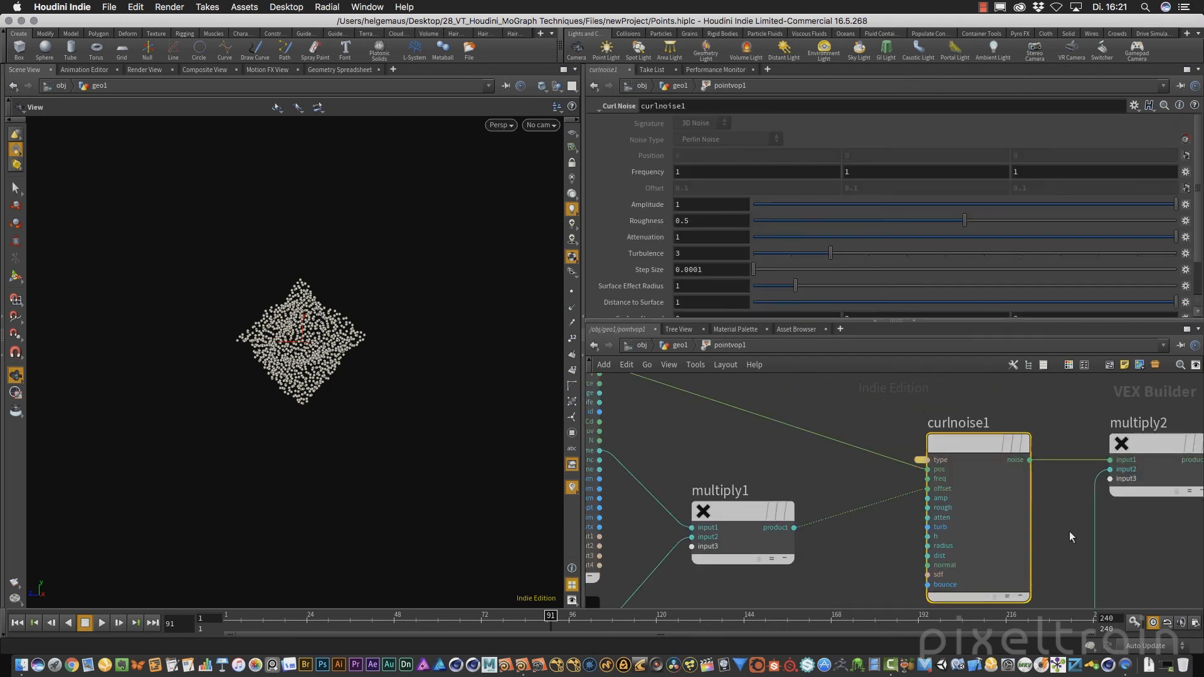
middle_click_drag(1070, 532, 1056, 487)
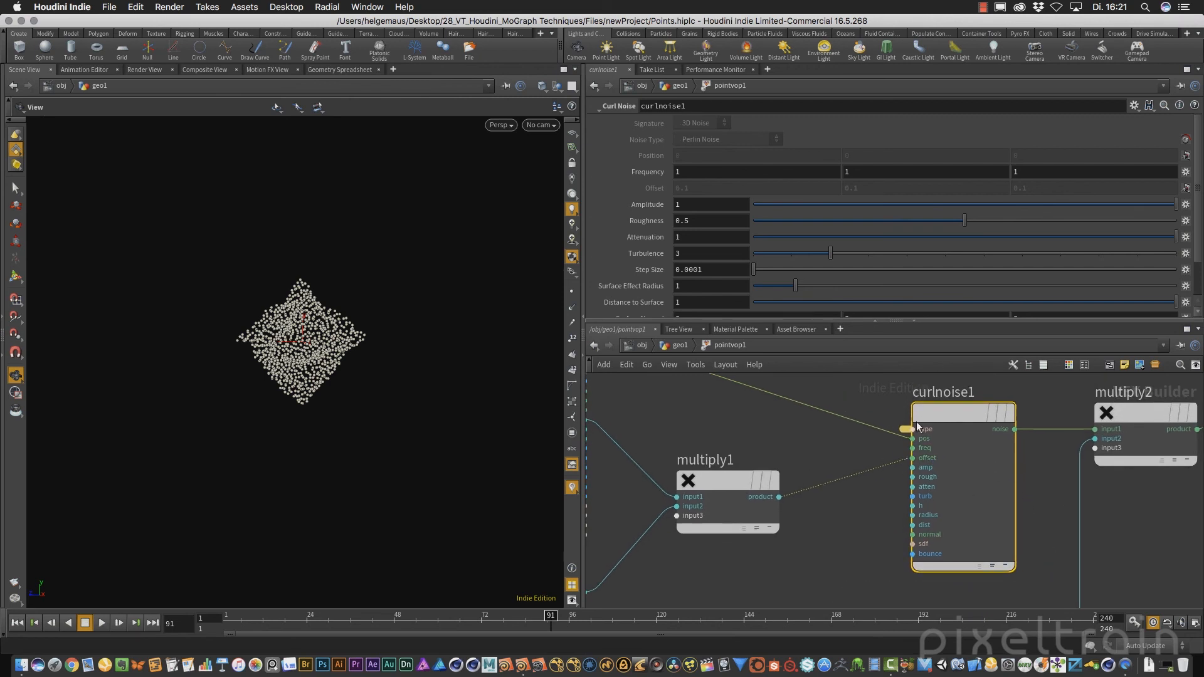
mouse_move(915, 416)
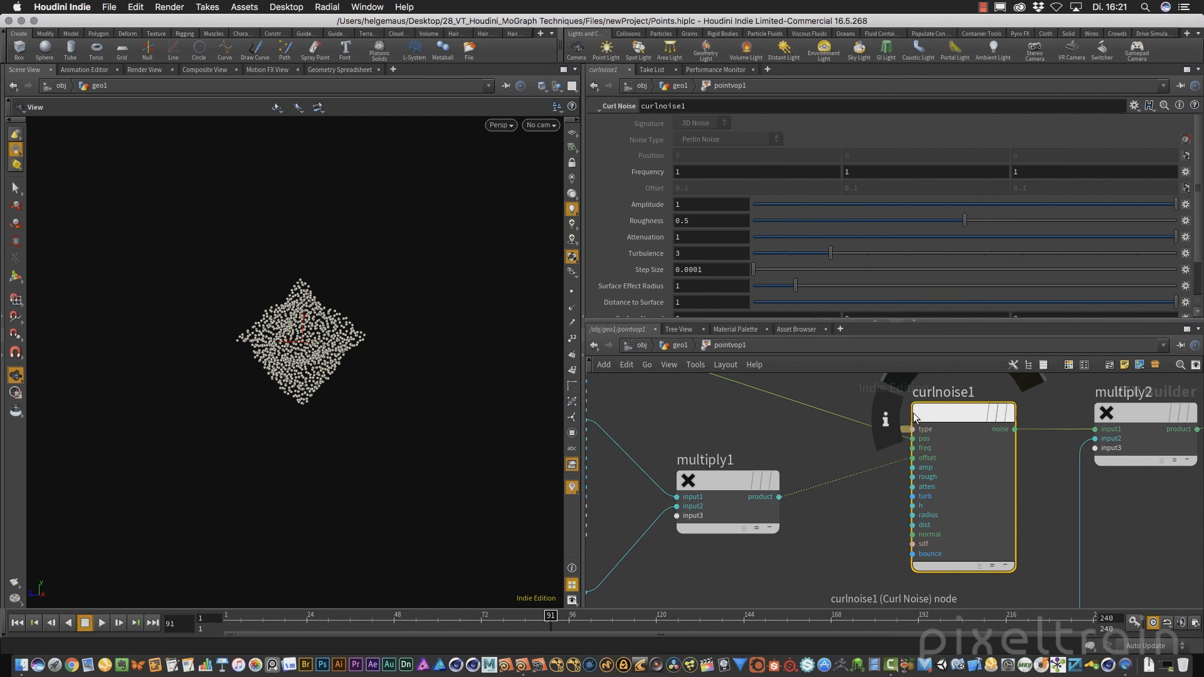
right_click(924, 450)
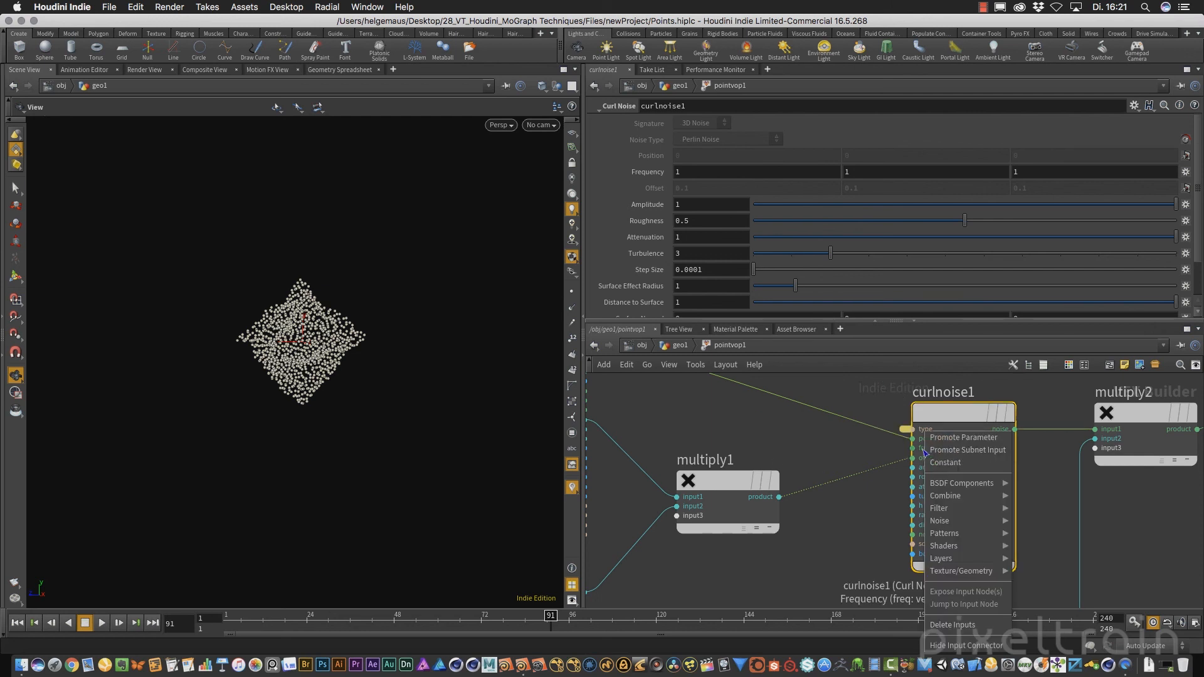
left_click(963, 438)
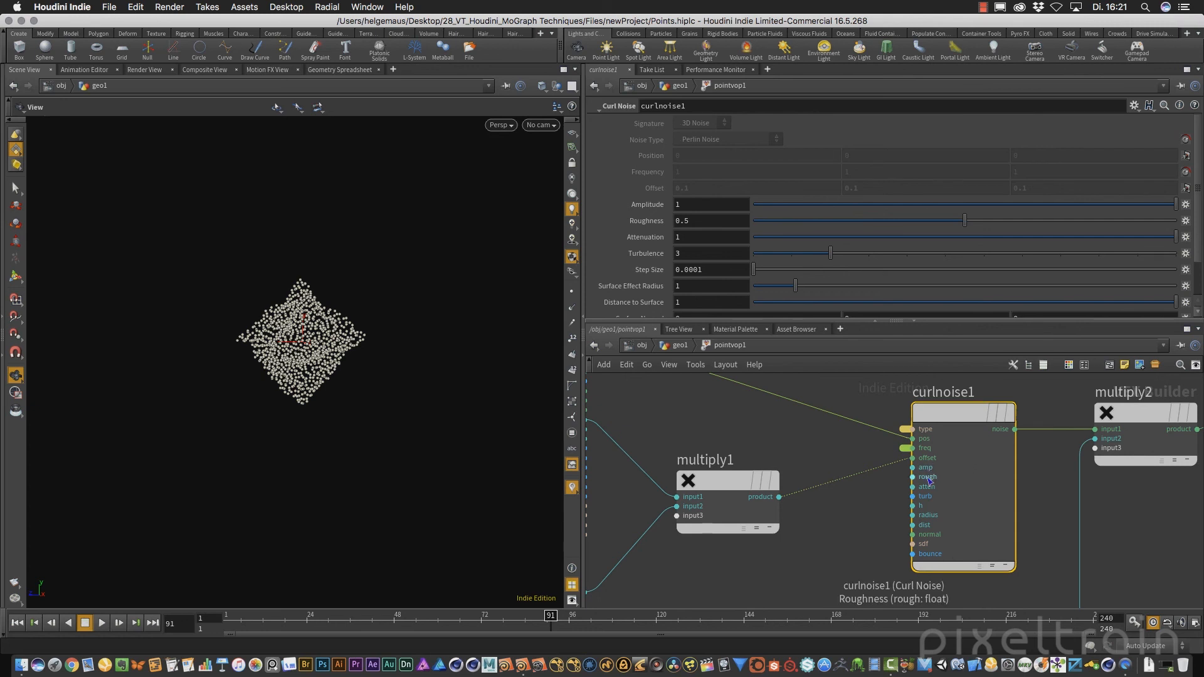
right_click(921, 477)
left_click(968, 440)
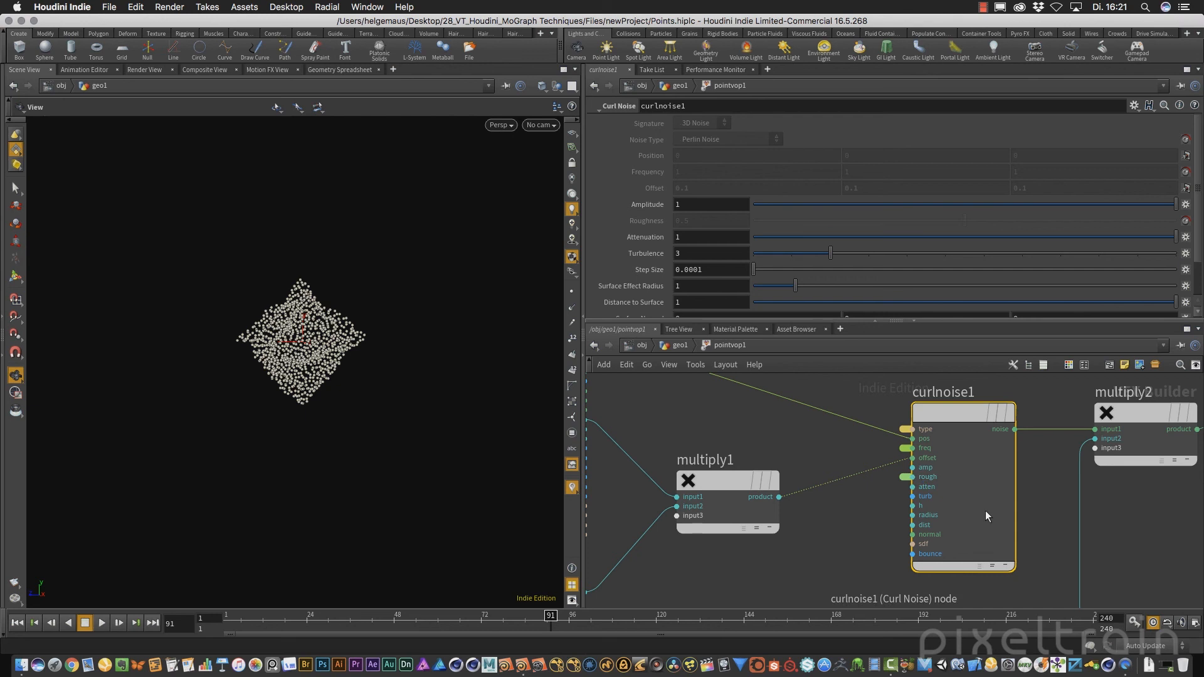
Step: Promote the Curl Noise node's Turbulence and Attenuation inputs as parameters
right_click(924, 439)
left_click(983, 441)
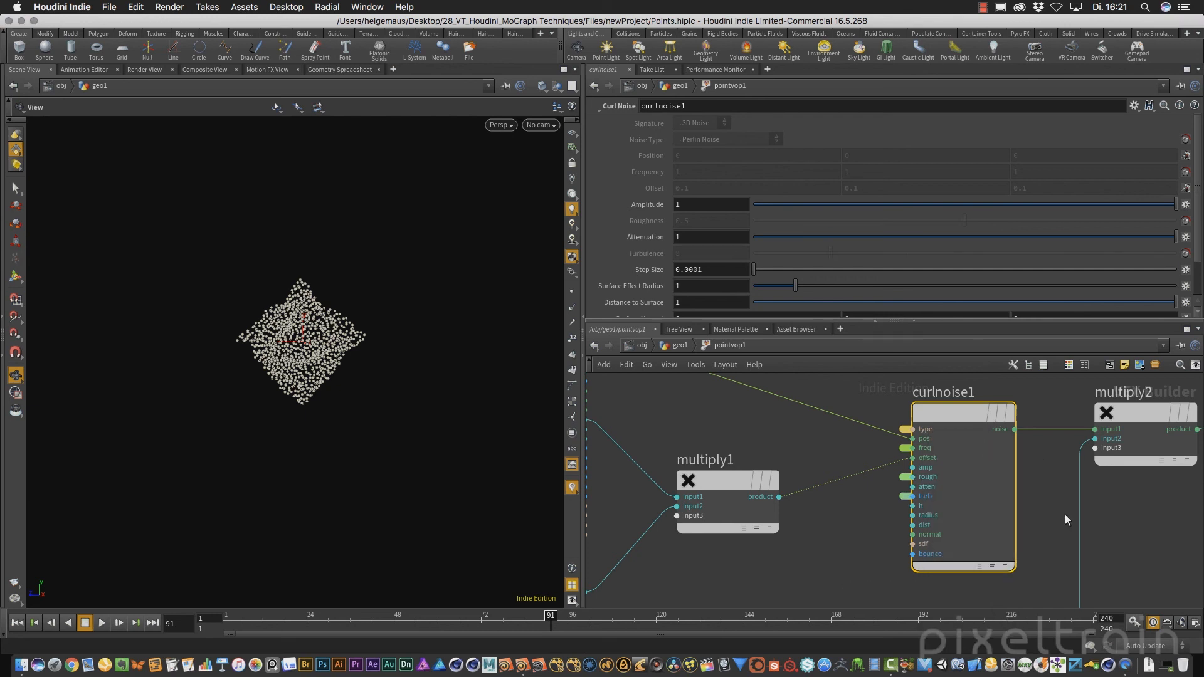
scroll(1067, 250, "down", 2)
scroll(784, 280, "down", 1)
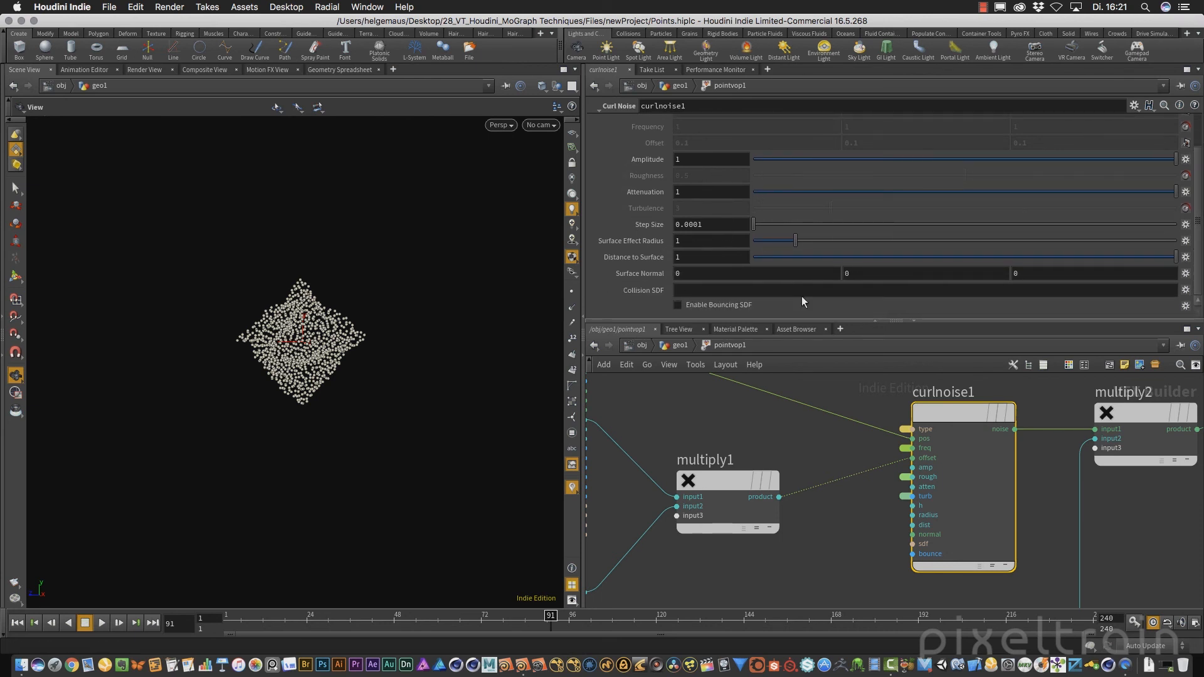
right_click(933, 496)
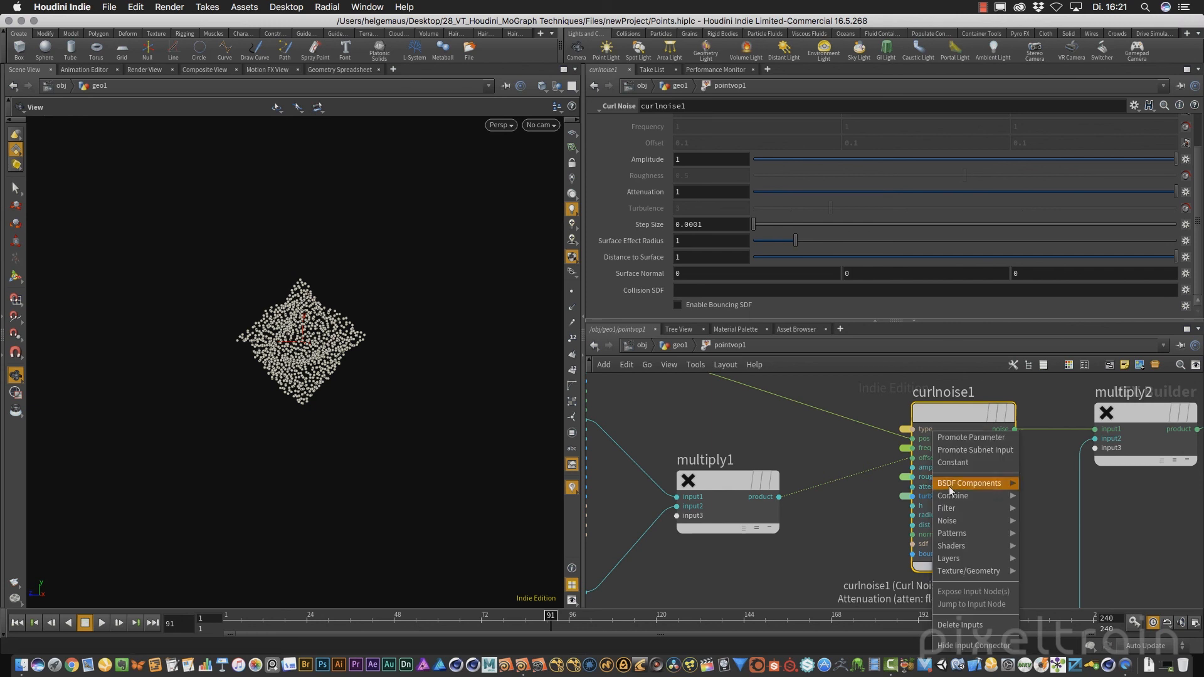
left_click(982, 441)
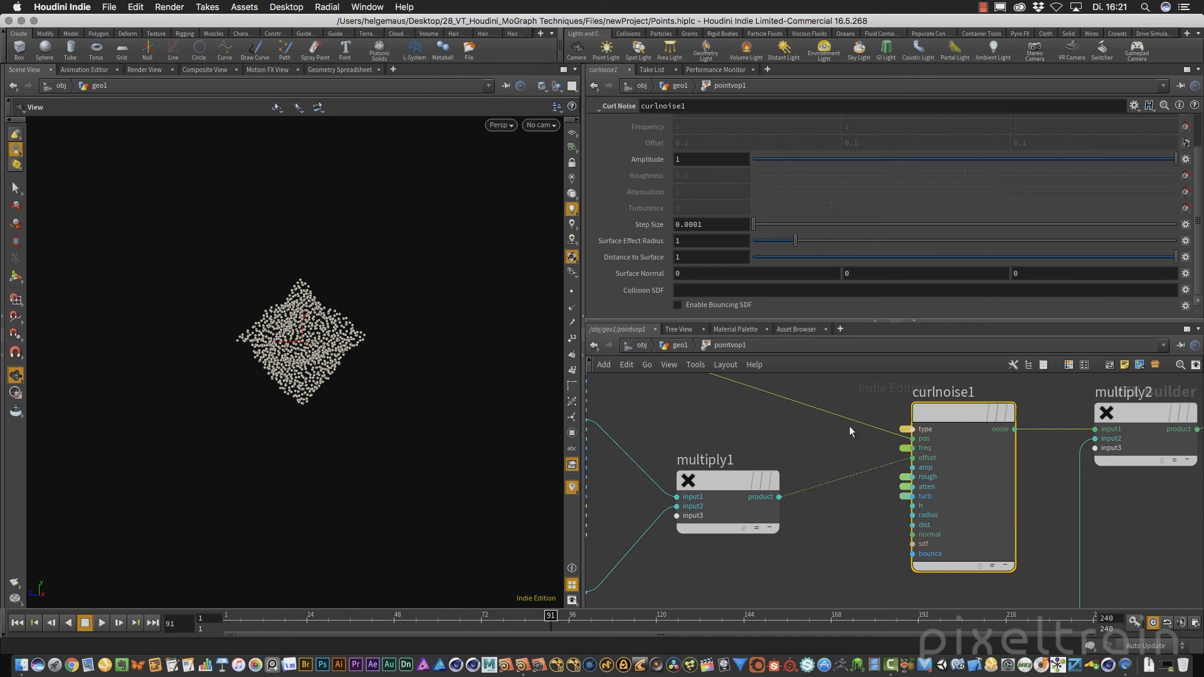
Step: Set the promoted Roughness to 0.417 on the Attribute VOP in geo1, and return to its VOP network with a larger graph area
left_click(675, 86)
left_click_drag(1080, 324, 1090, 423)
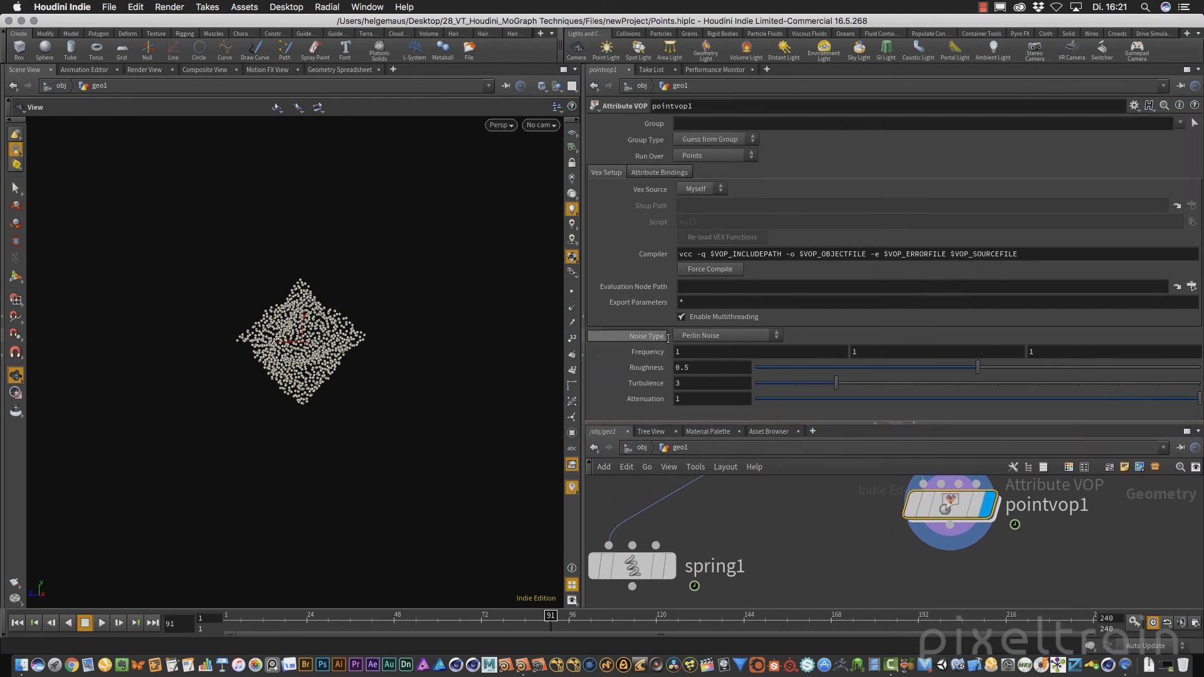
left_click_drag(995, 369, 949, 369)
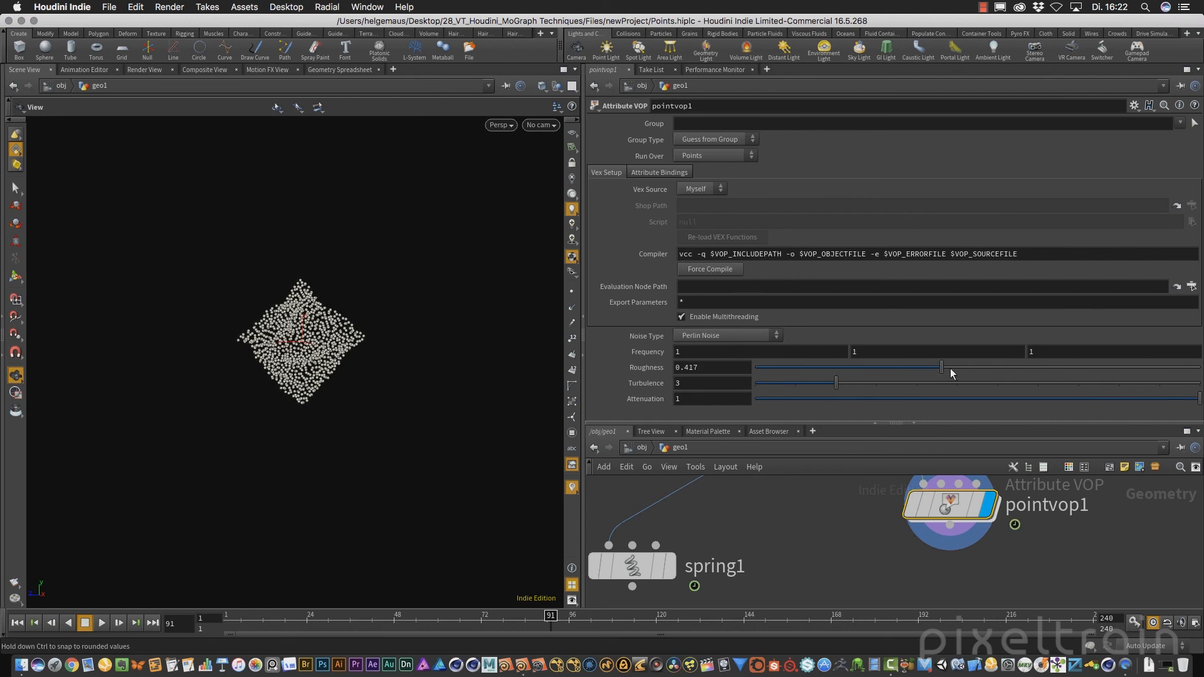
double_click(953, 504)
left_click_drag(937, 426, 936, 243)
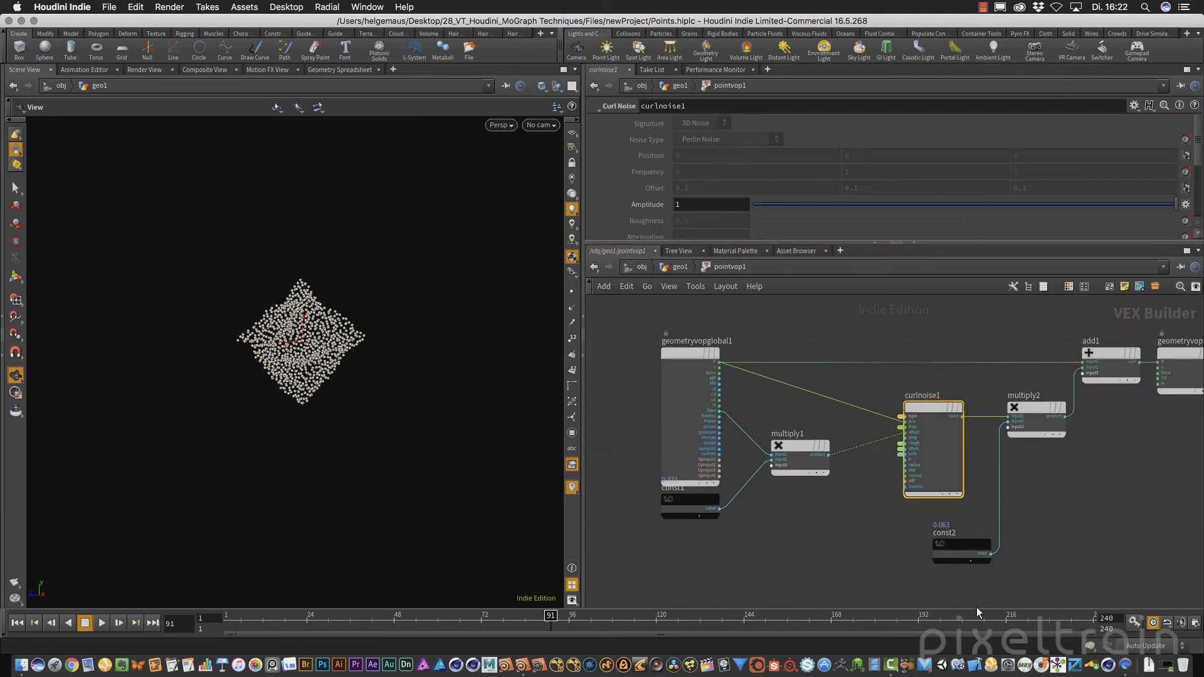
Step: Add a Parameter node below const1 and wire it into multiply1's second input in place of const1
left_click(961, 545)
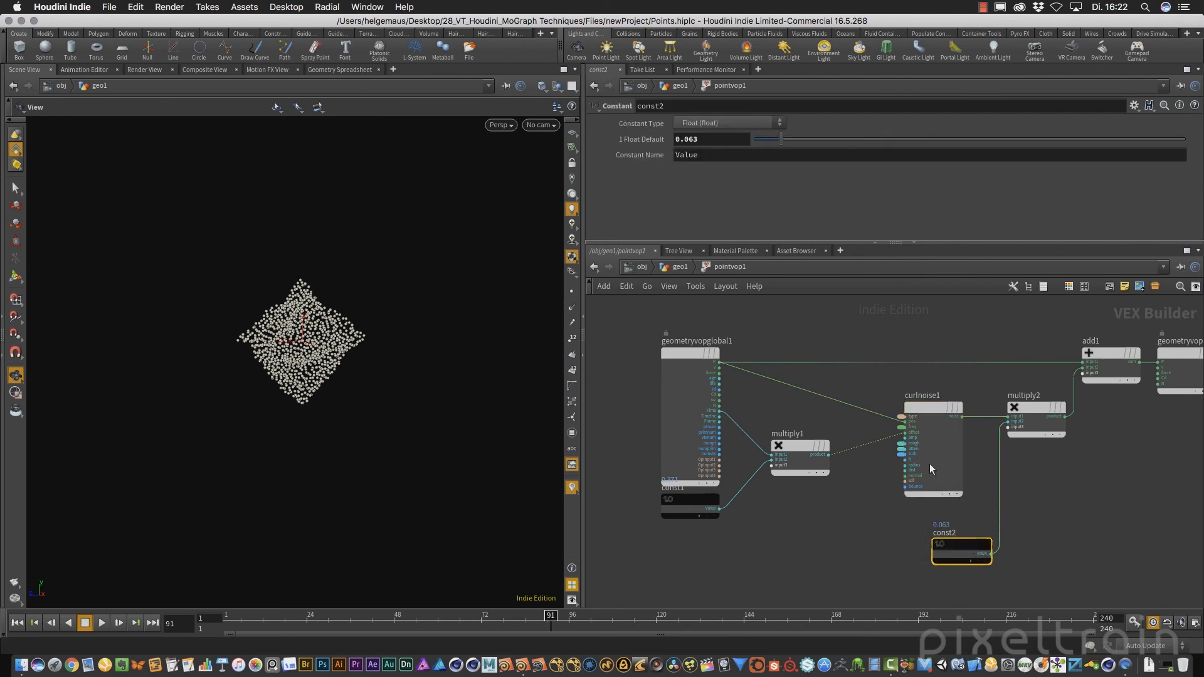
left_click_drag(686, 502, 687, 505)
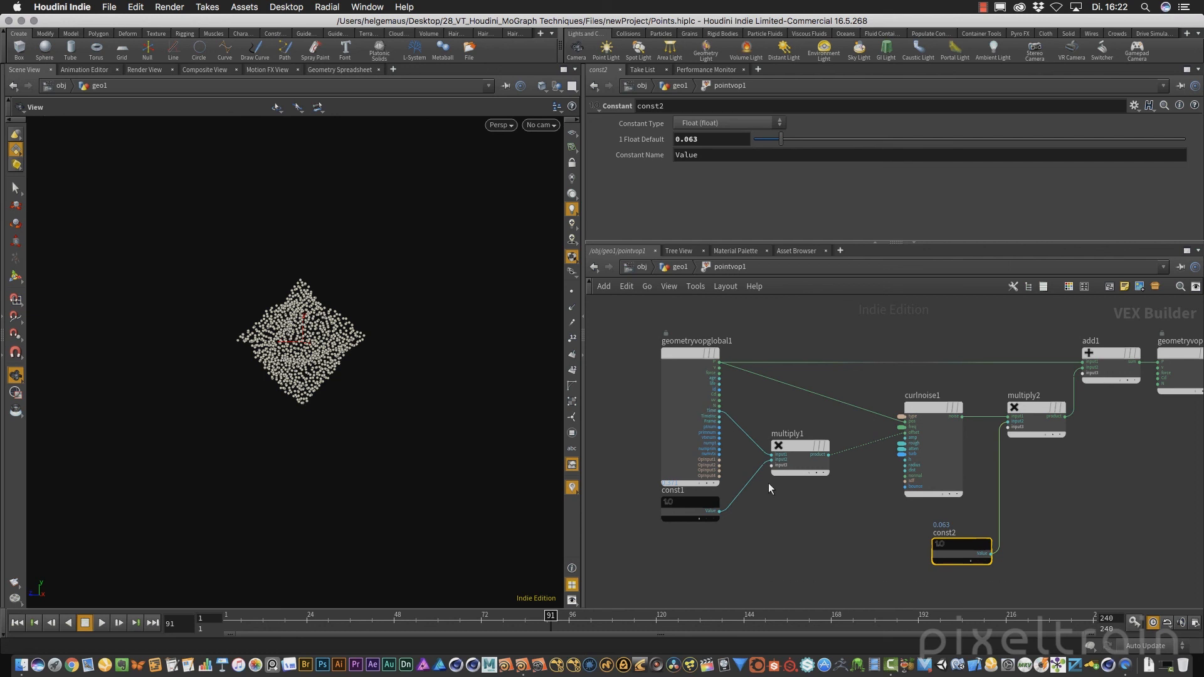
scroll(920, 497, "up", 1)
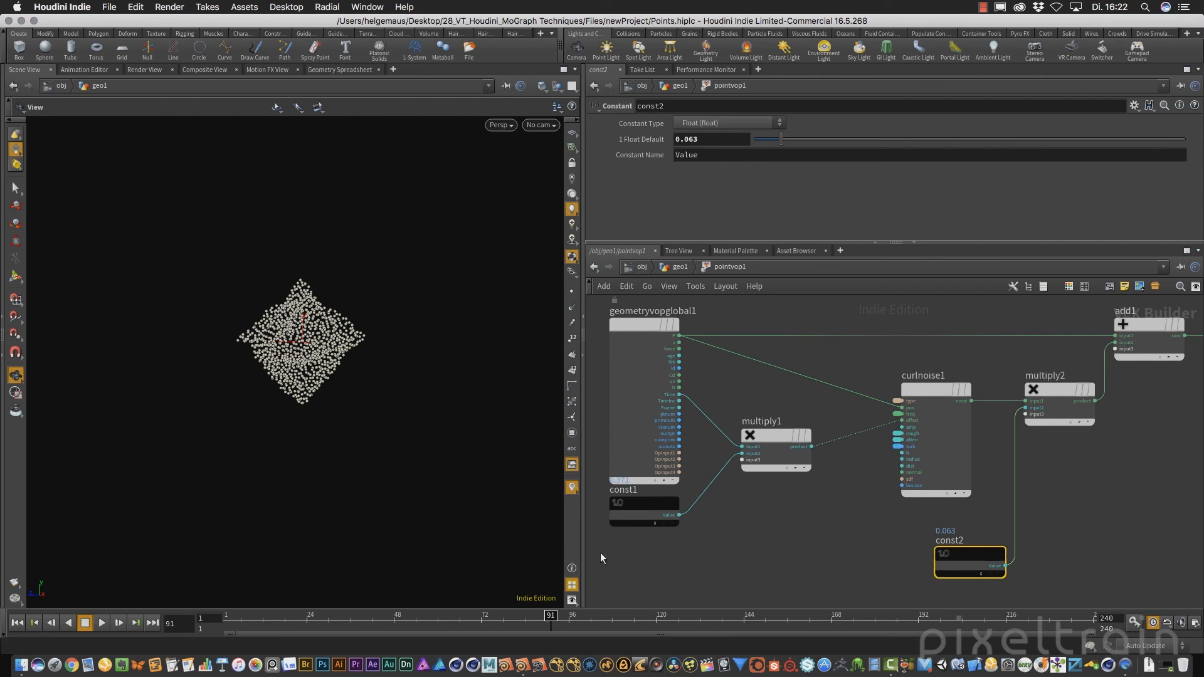
key("Tab")
type("pa")
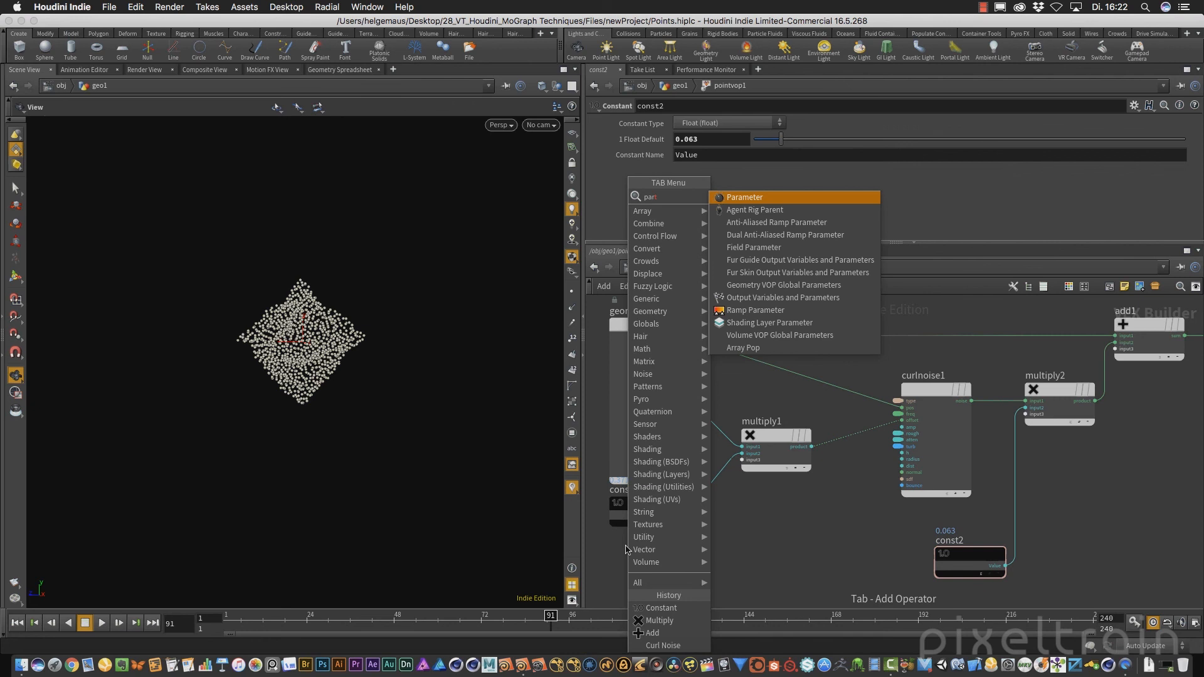
key("Return")
left_click(626, 549)
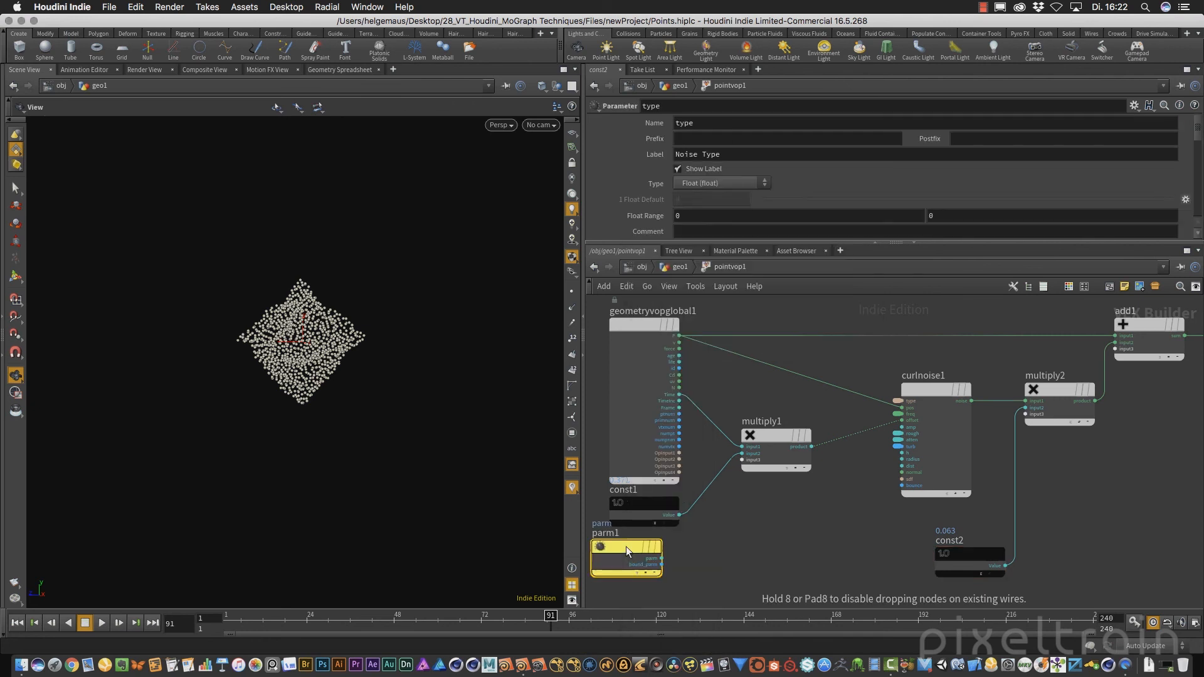
mouse_move(641, 555)
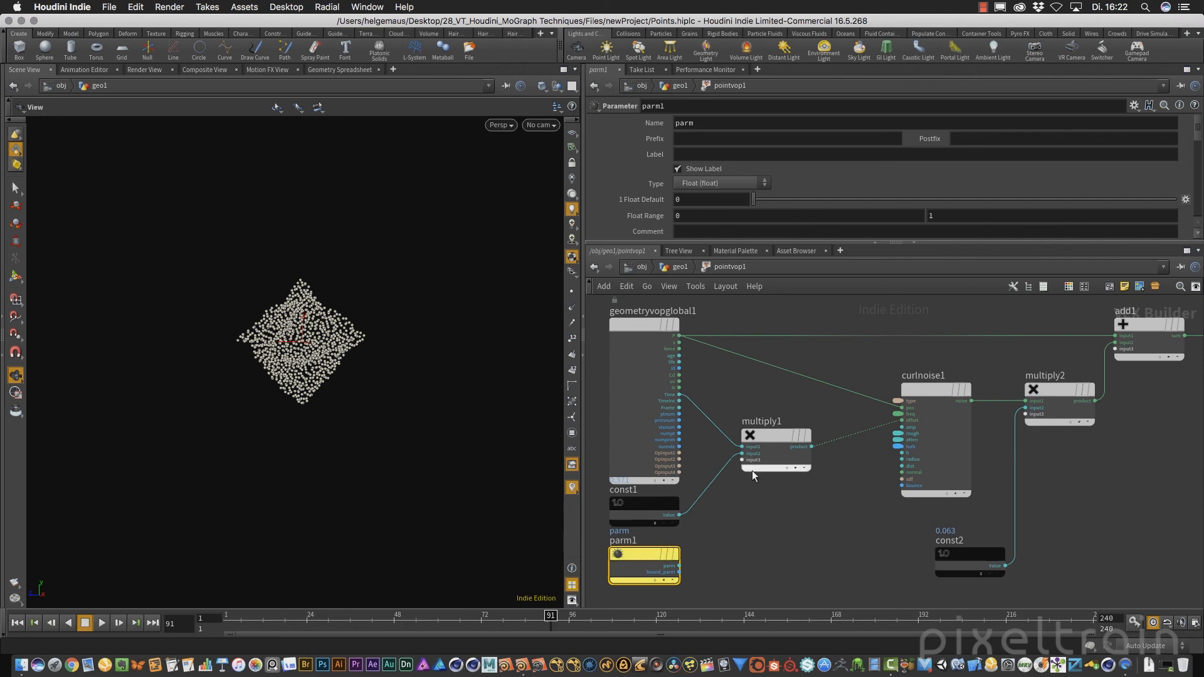
left_click_drag(741, 453, 680, 565)
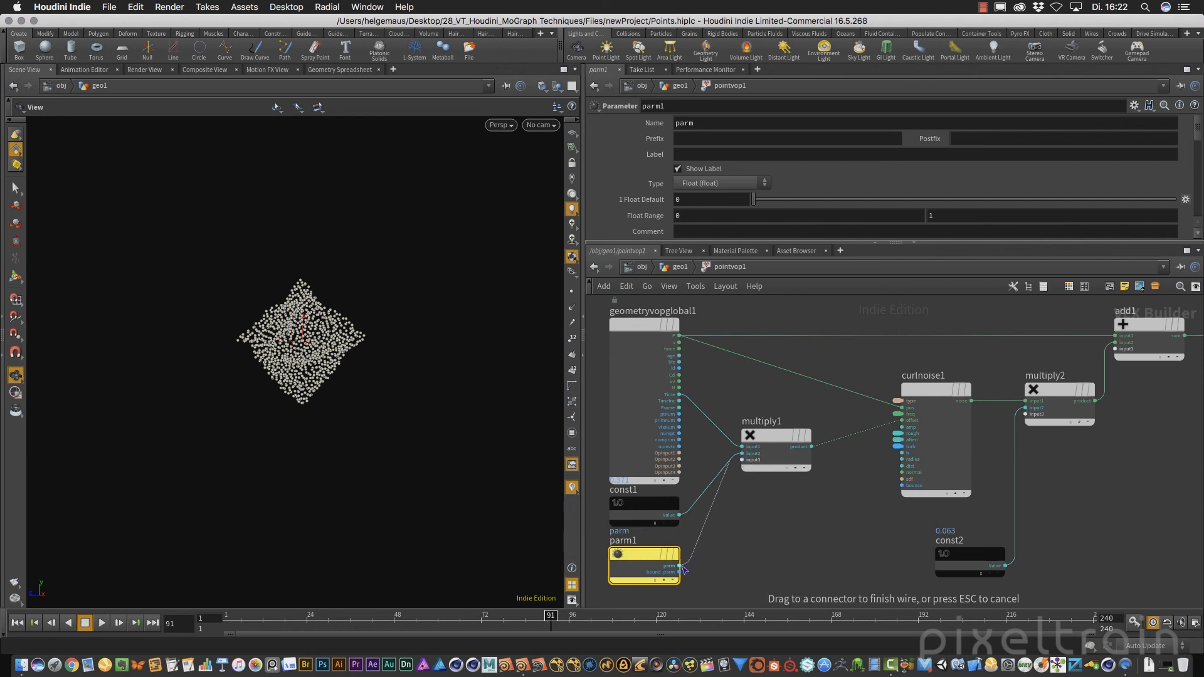
mouse_move(648, 554)
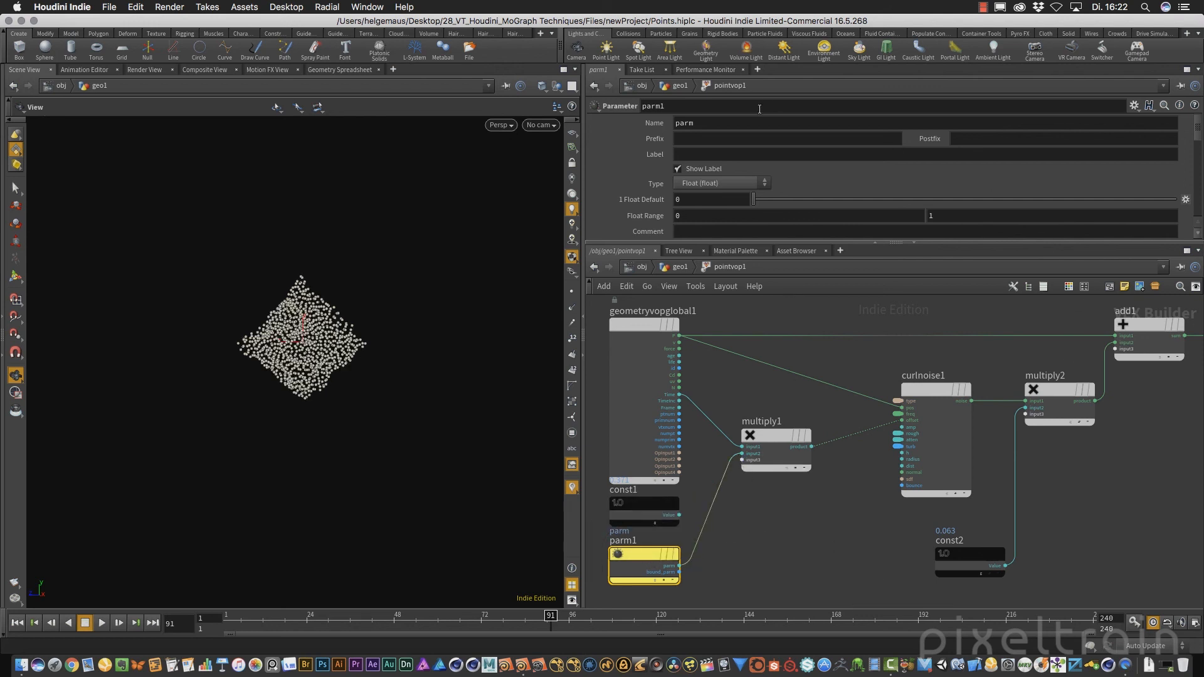
Step: Name the new parameter speed, label it Speed Multiply and set its float default to 1
left_click_drag(943, 244, 943, 274)
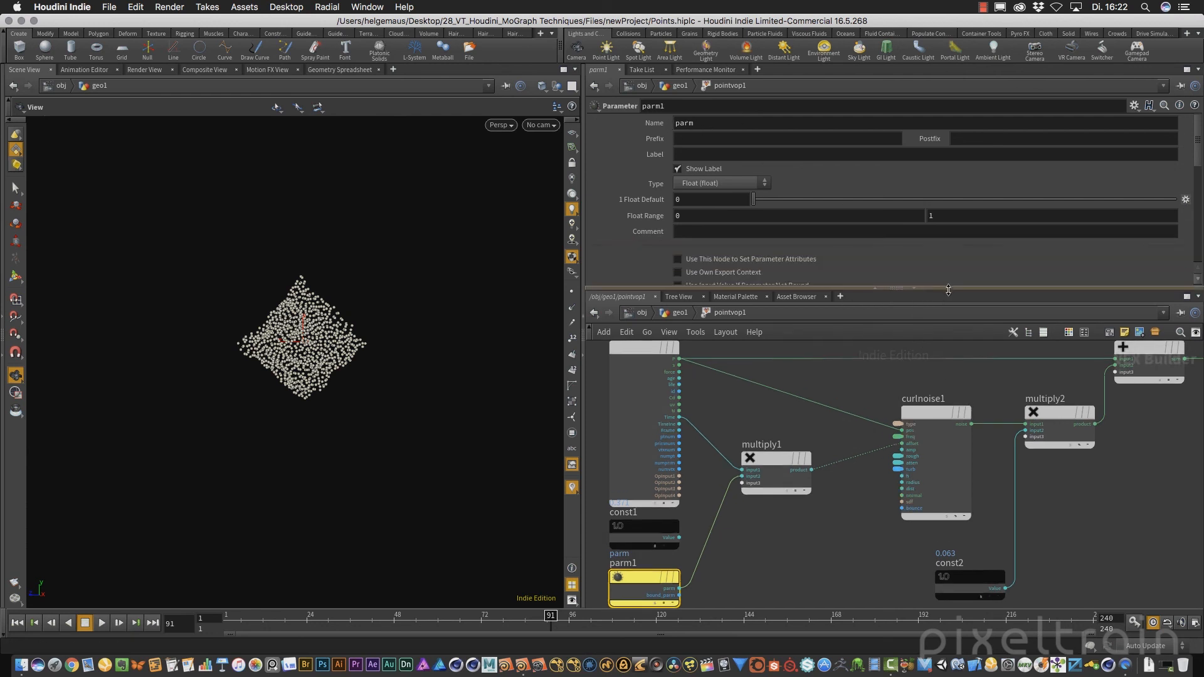
double_click(697, 123)
type("speed")
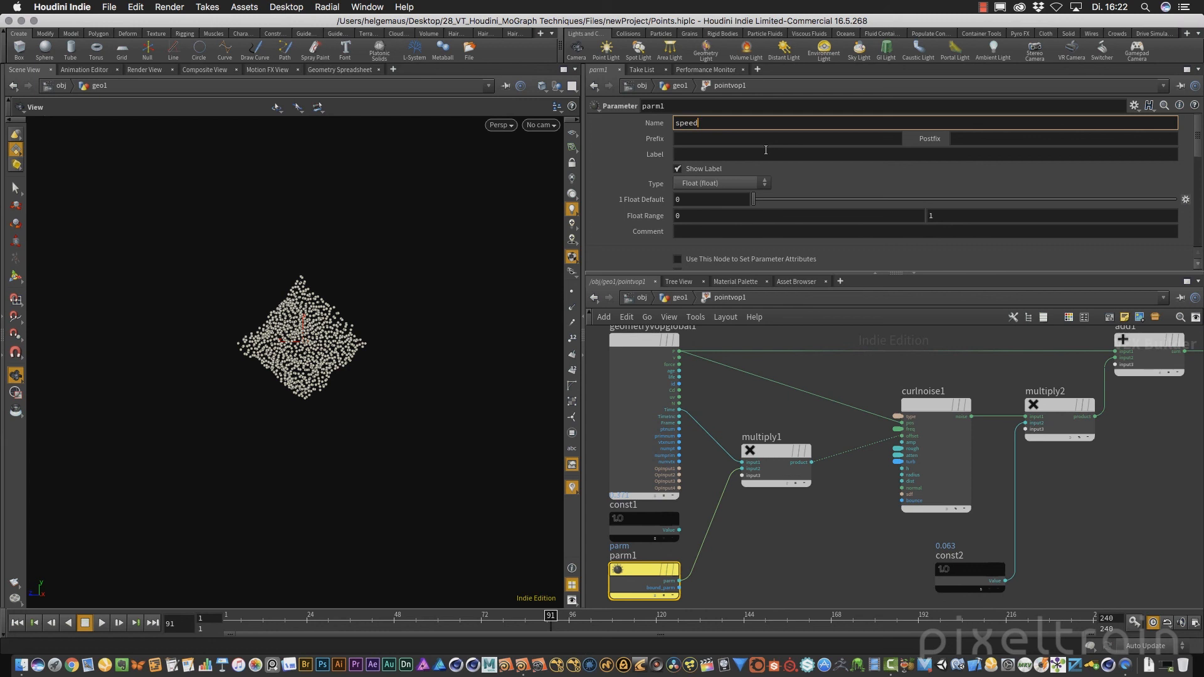
left_click(694, 154)
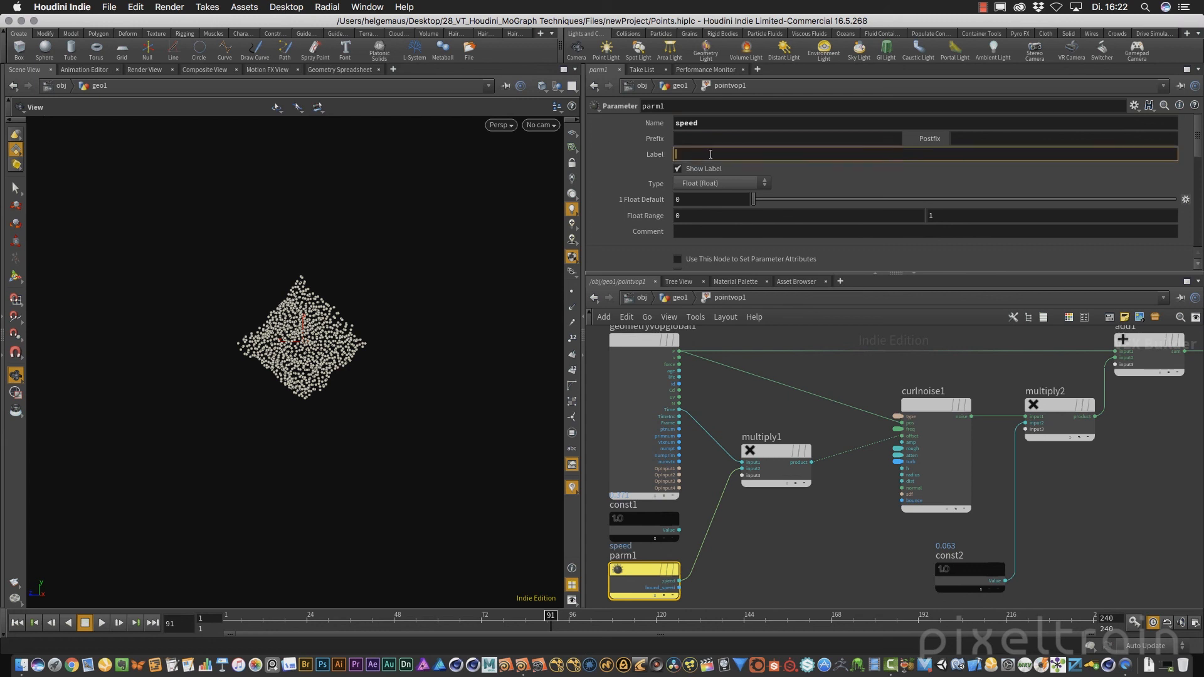
type("Speed Multiply")
key("Tab")
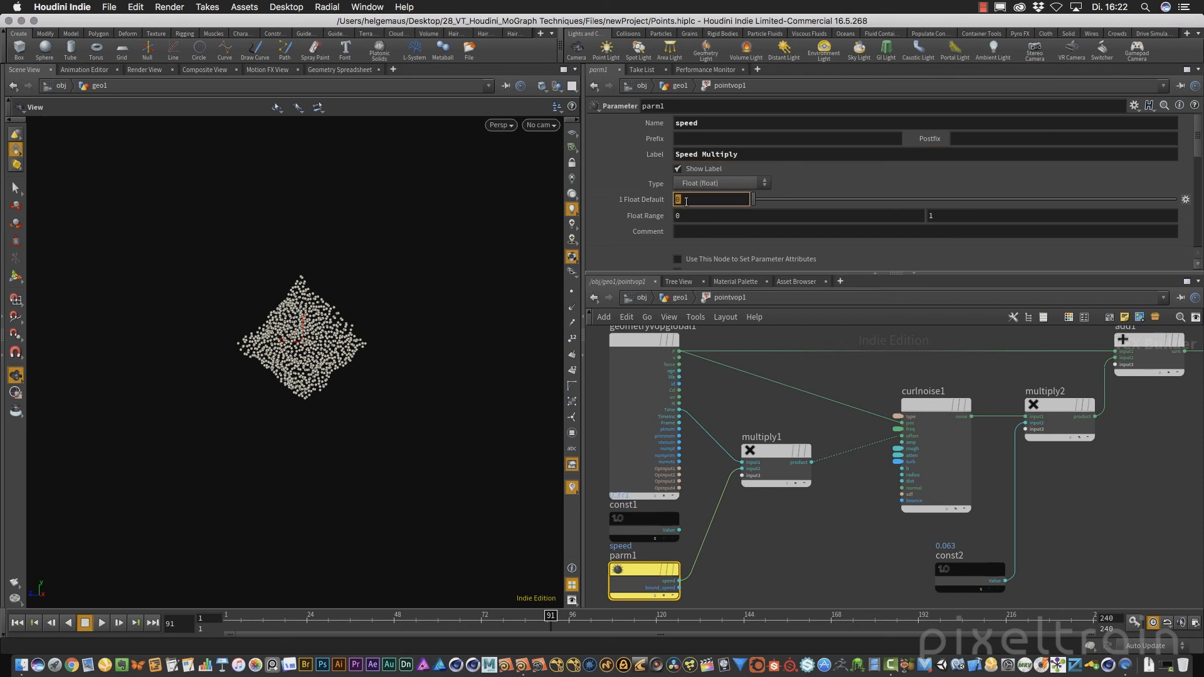
key("Tab")
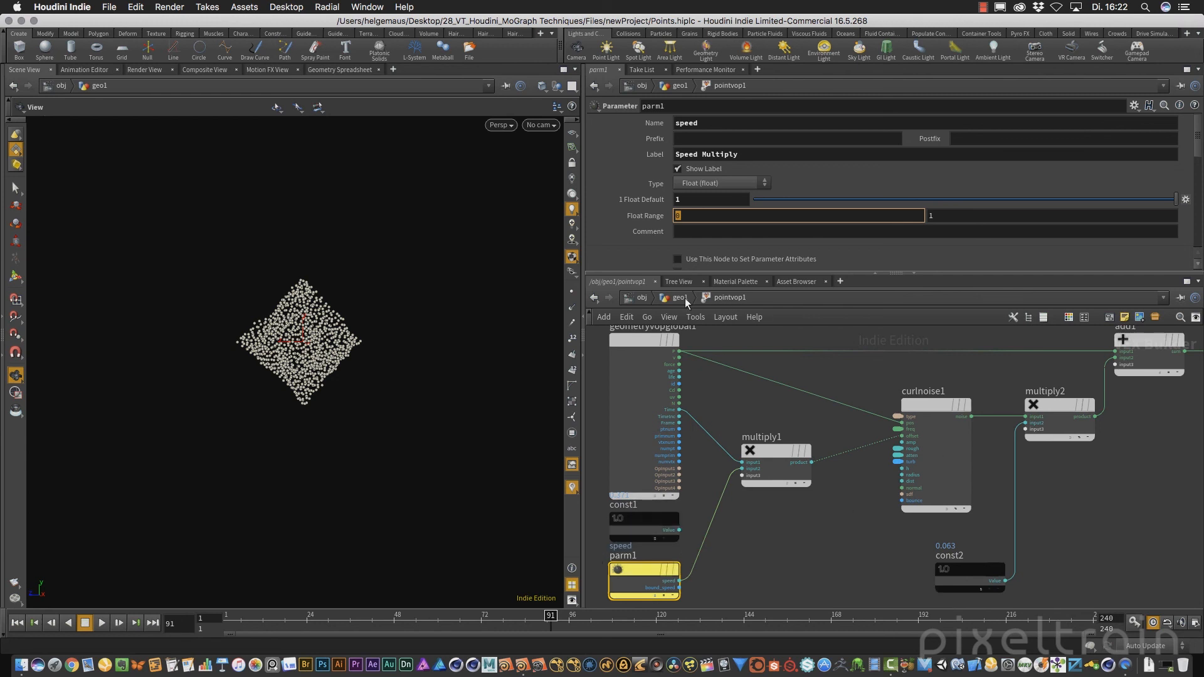
Step: Delete the disconnected const1 constant and return to the geo1 network
left_click(647, 520)
key("Delete")
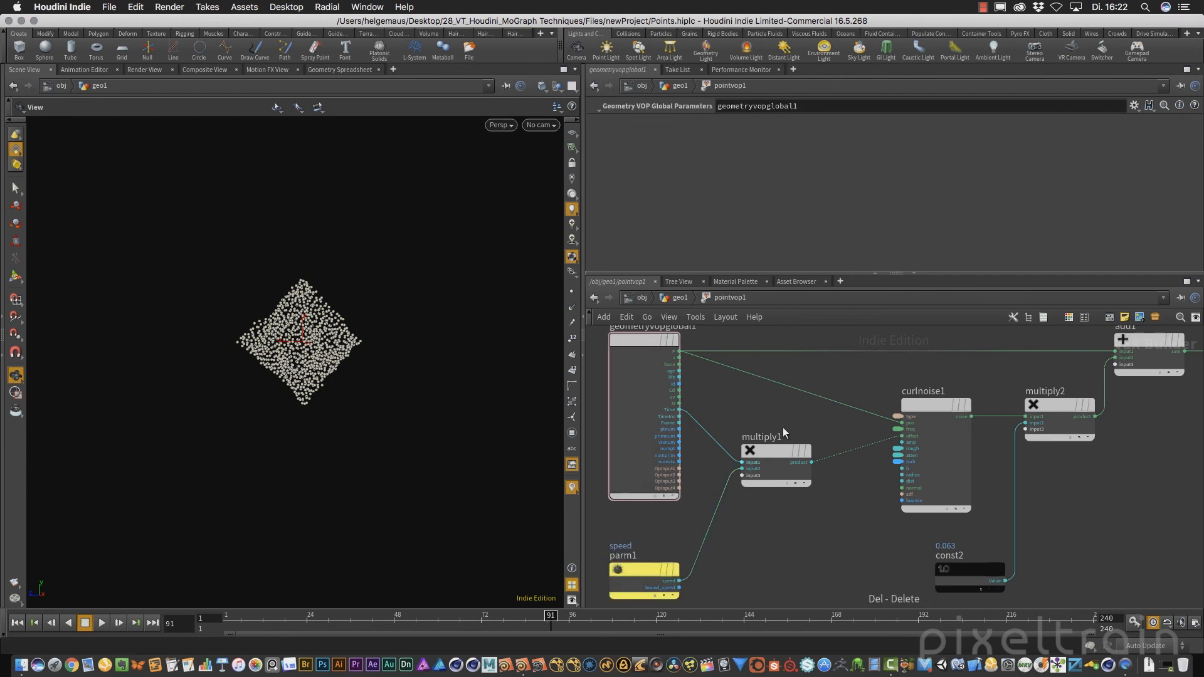
left_click(679, 299)
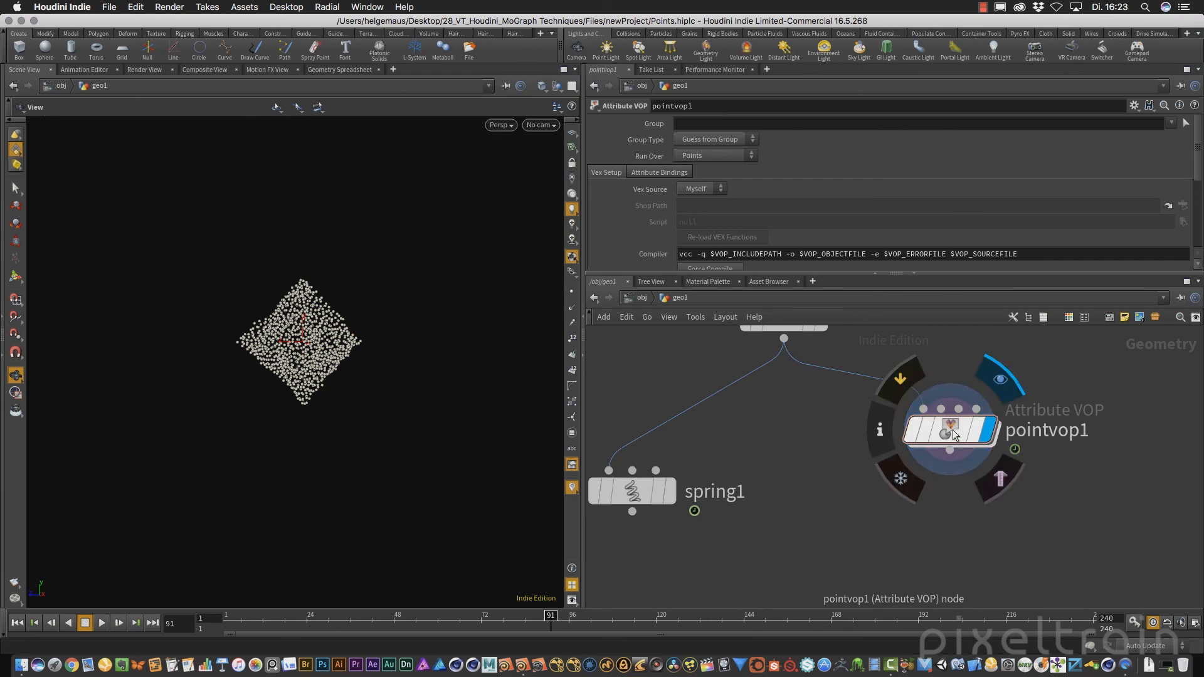
Step: Try Speed Multiply at 0.547 on the Attribute VOP, play from the first frame, and set it to 0.359 before stopping playback
scroll(1199, 175, "down", 5)
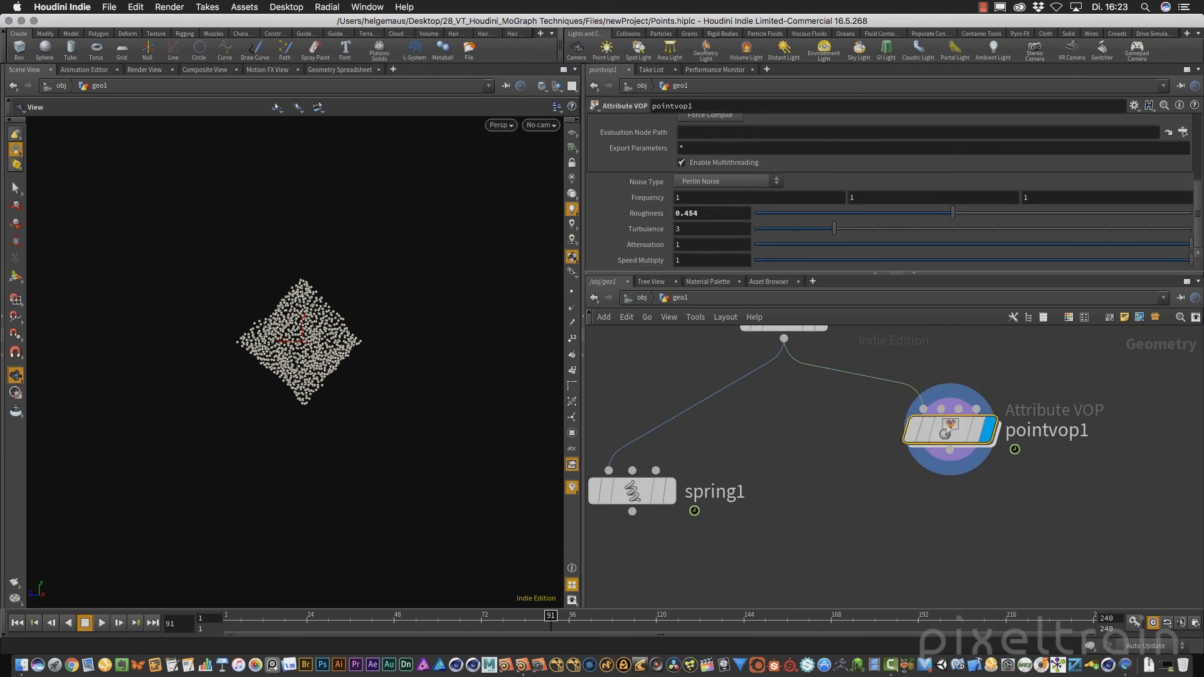
left_click_drag(1119, 258, 993, 258)
left_click(17, 622)
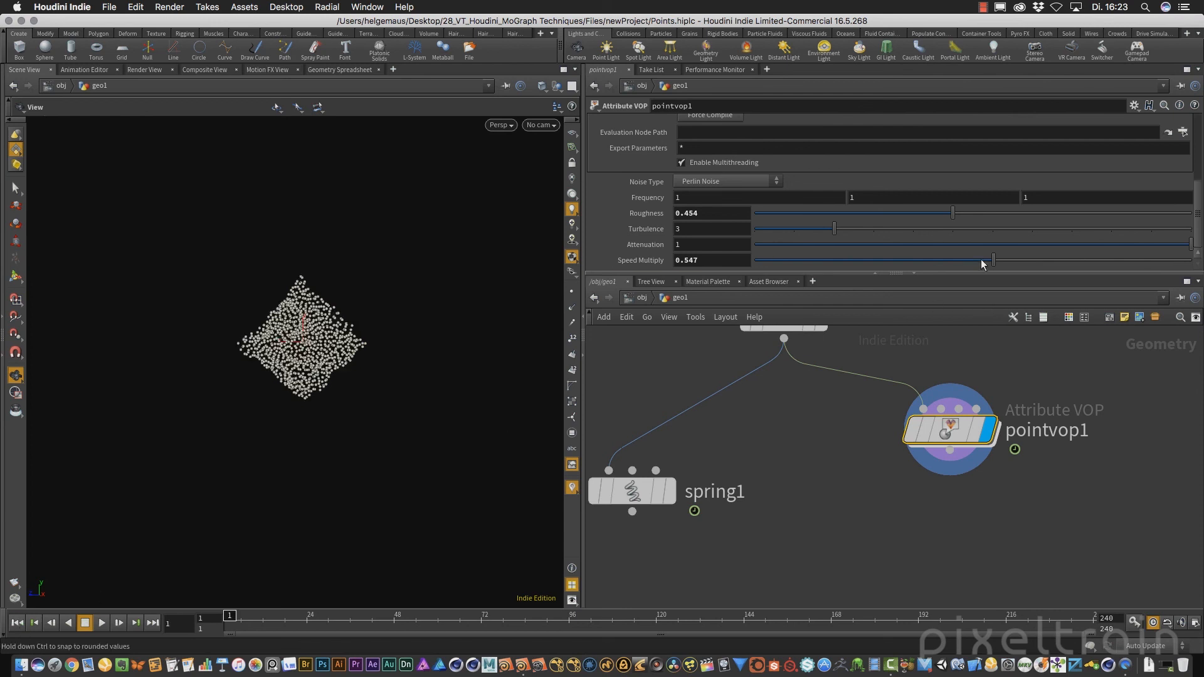
left_click(101, 623)
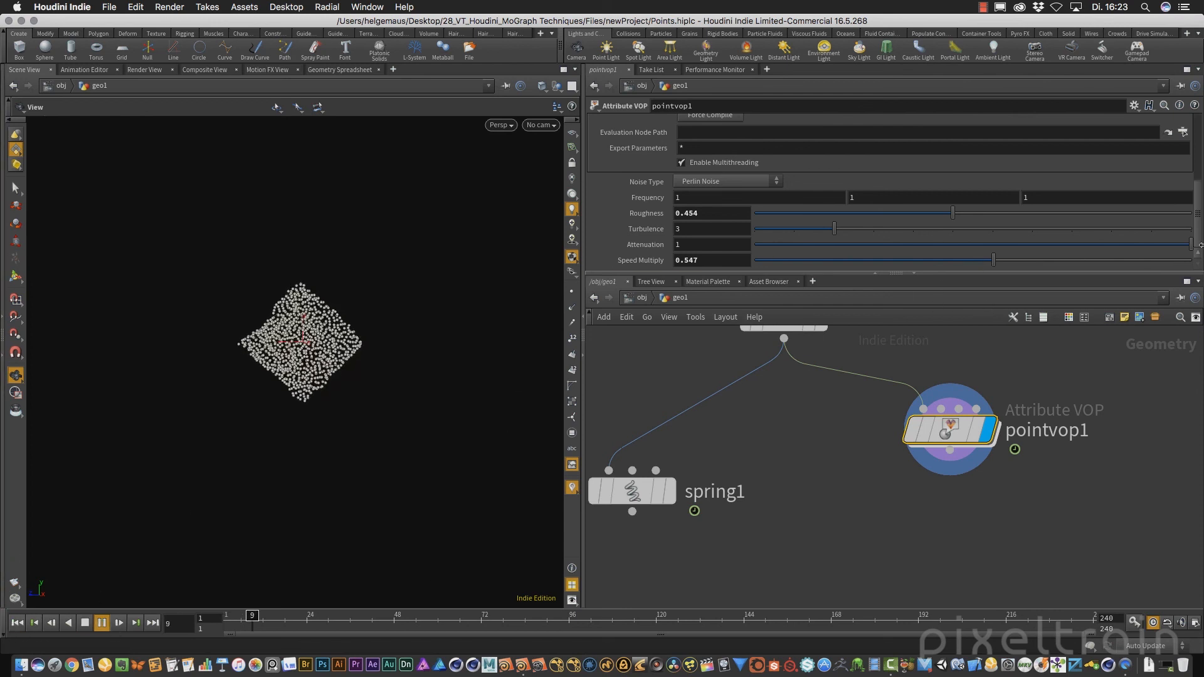
left_click_drag(993, 259, 911, 264)
left_click(89, 626)
left_click(788, 553)
Step: Reopen the Attribute VOP network and delete the const2 constant feeding multiply2
double_click(950, 437)
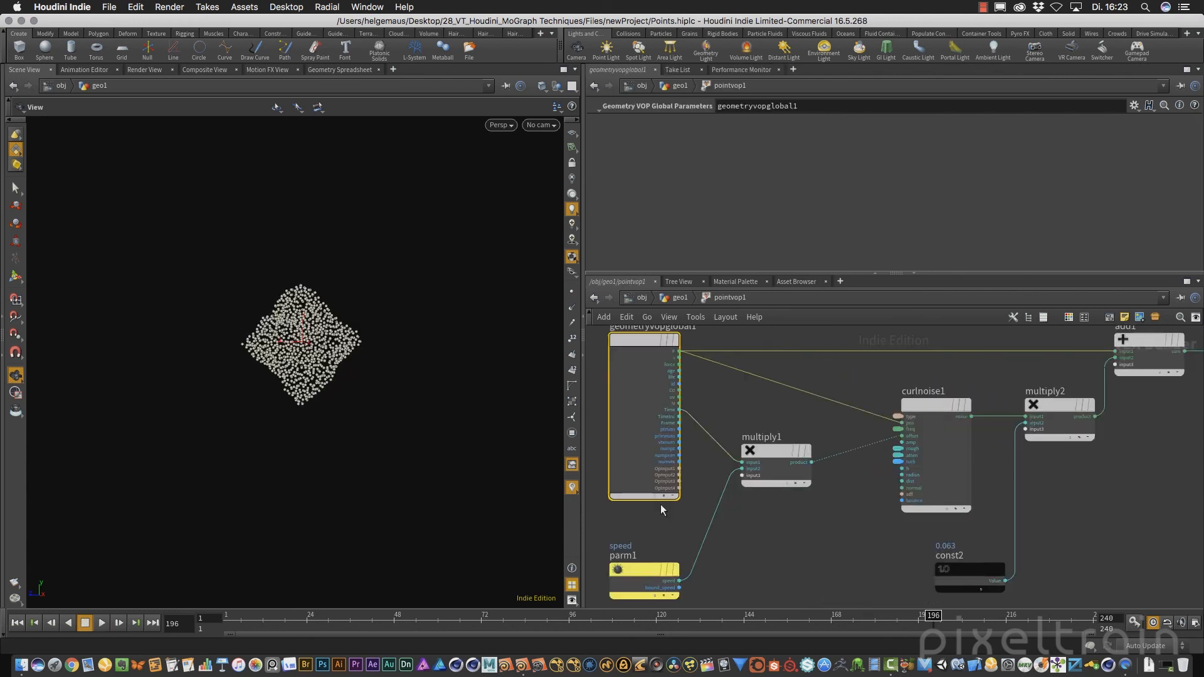
left_click(942, 574)
key("Delete")
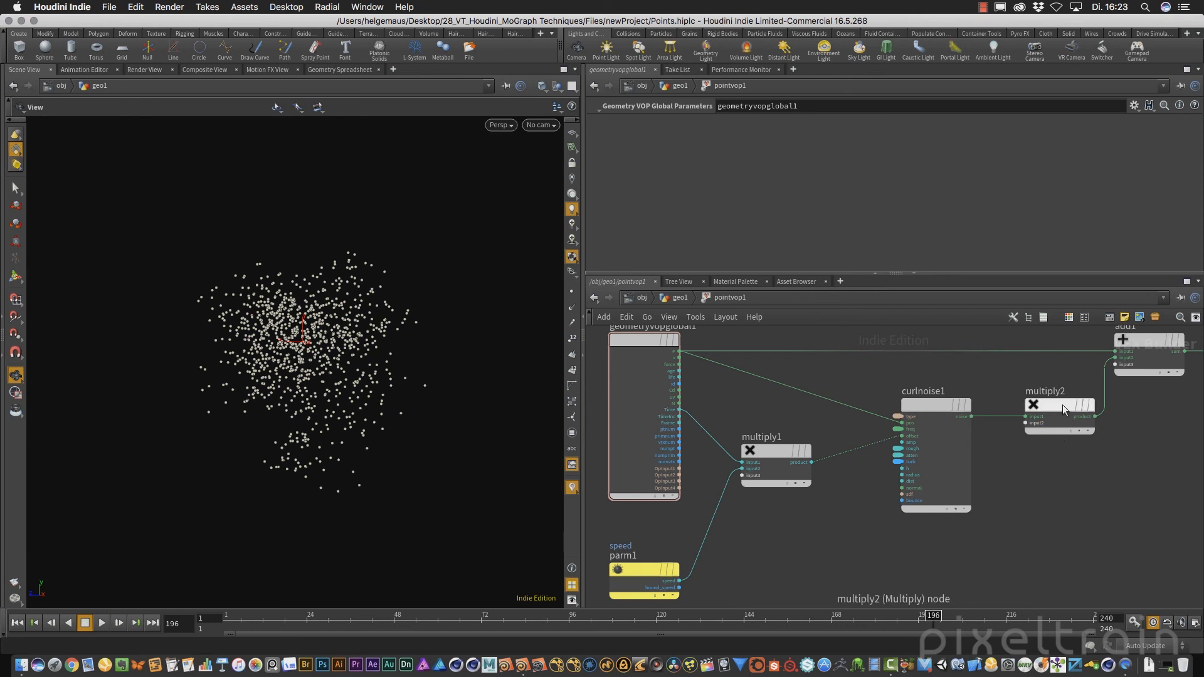
Step: Promote multiply2's second input as a parameter and label it Noise Multiply
mouse_move(1040, 427)
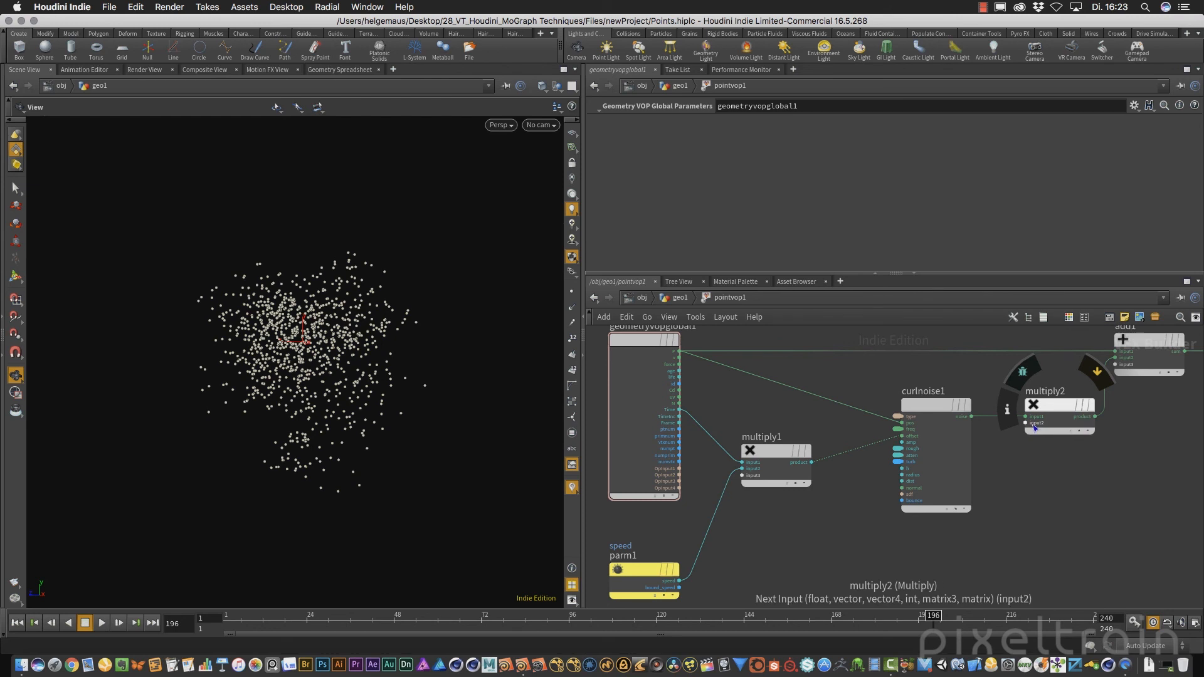
right_click(1035, 429)
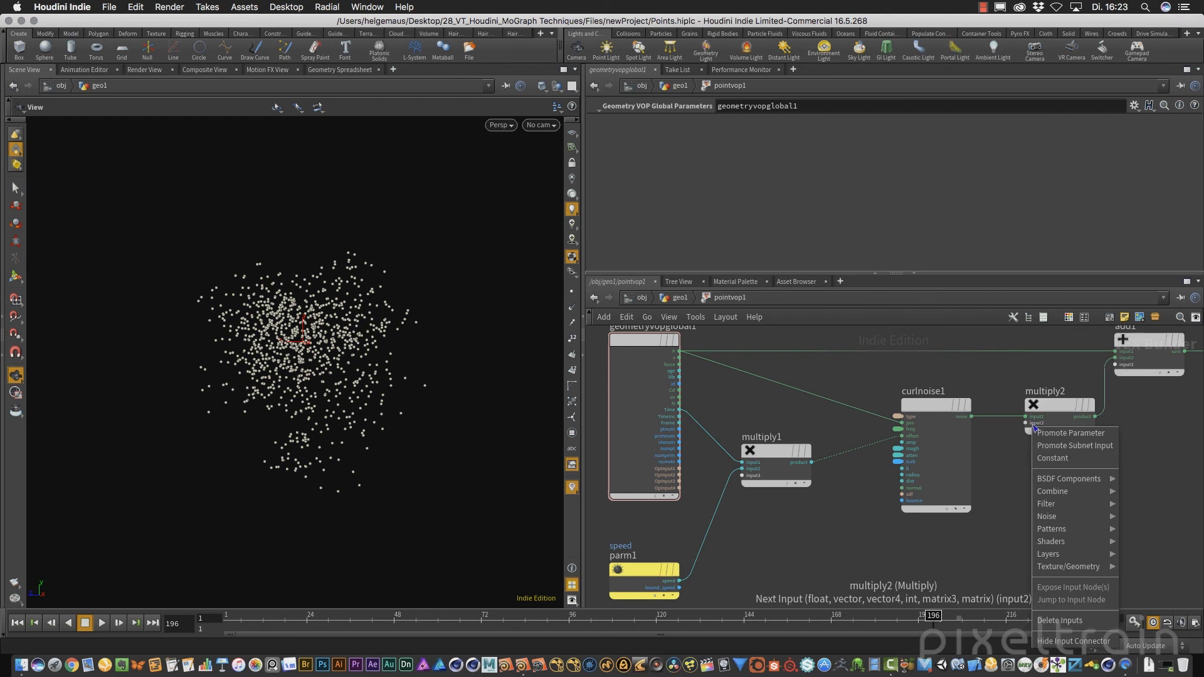
left_click(1065, 434)
left_click(1019, 425)
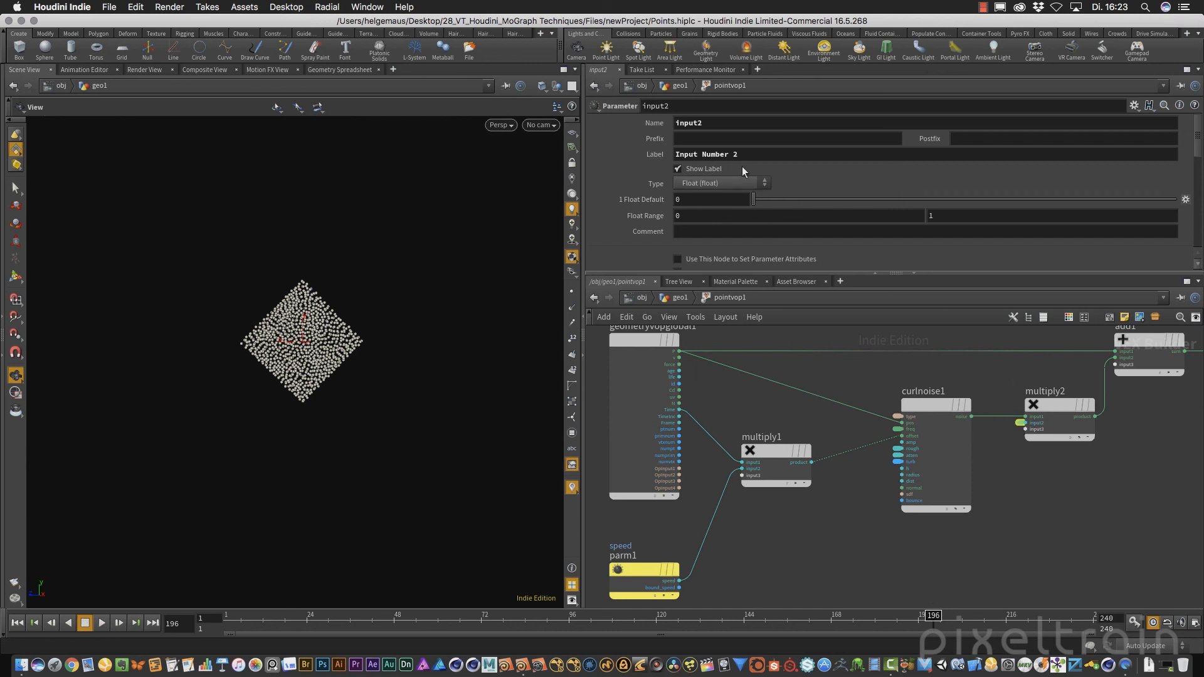
left_click_drag(746, 155, 627, 143)
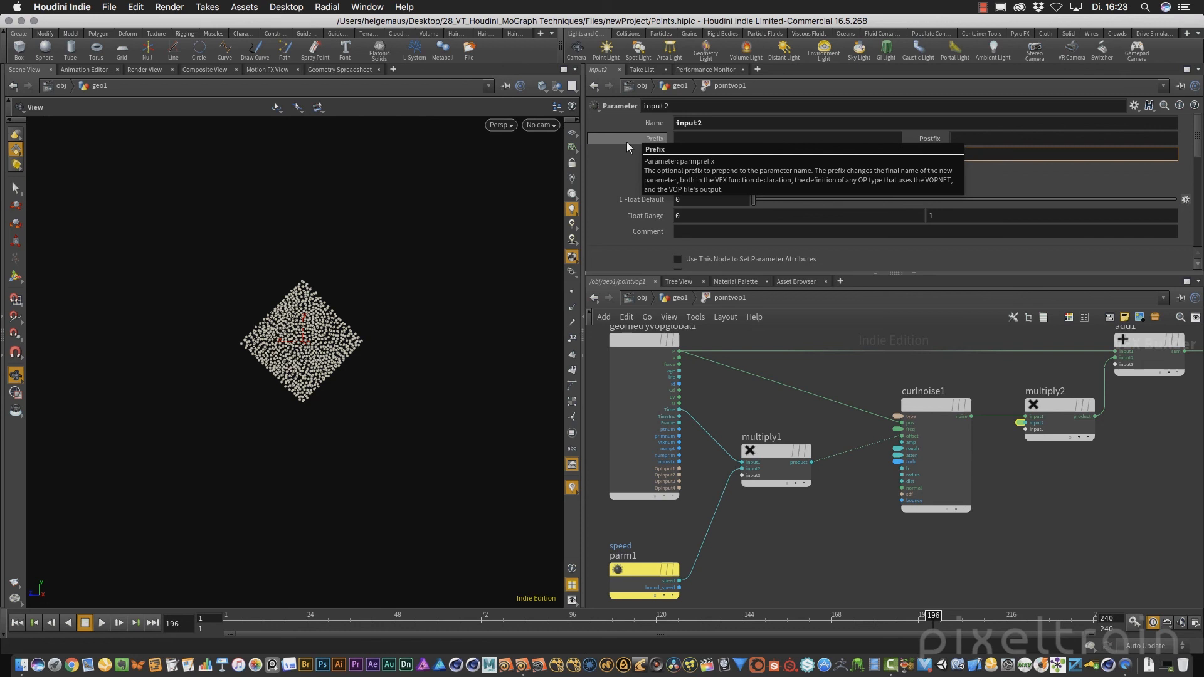
type("Noise Multiply")
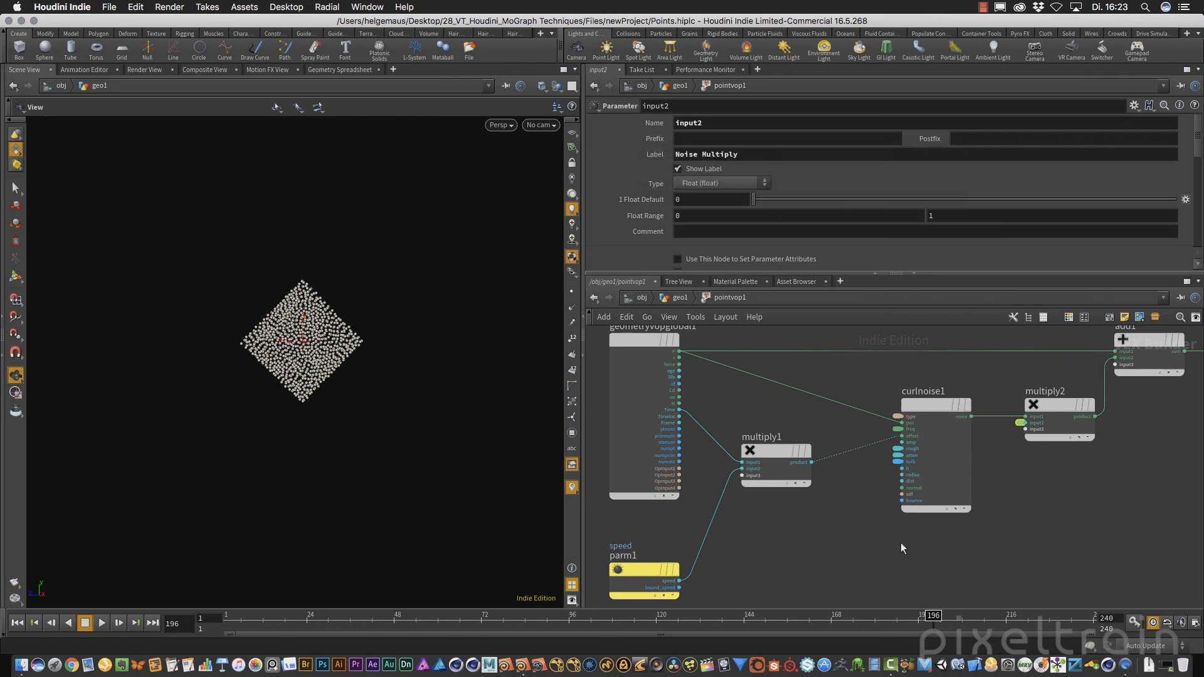
Step: Return to geo1, try the Attribute VOP's Noise Multiply at 1, and set it to 0.1 with the parameter area enlarged
left_click(680, 297)
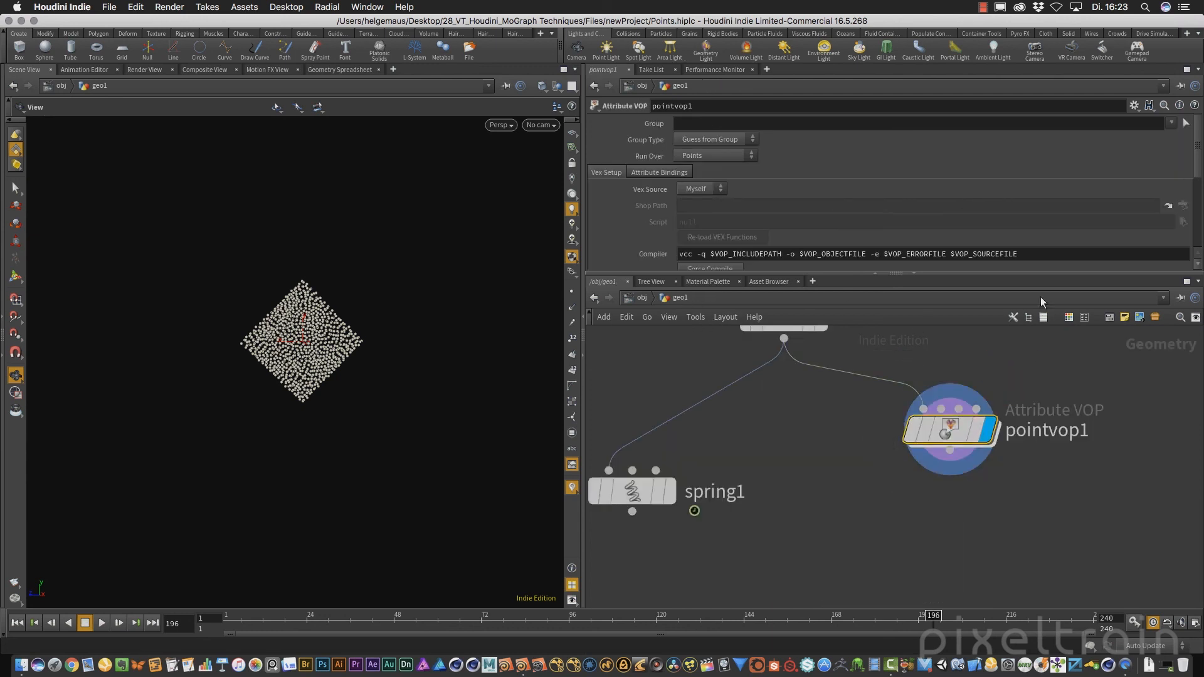
left_click_drag(1045, 275, 815, 394)
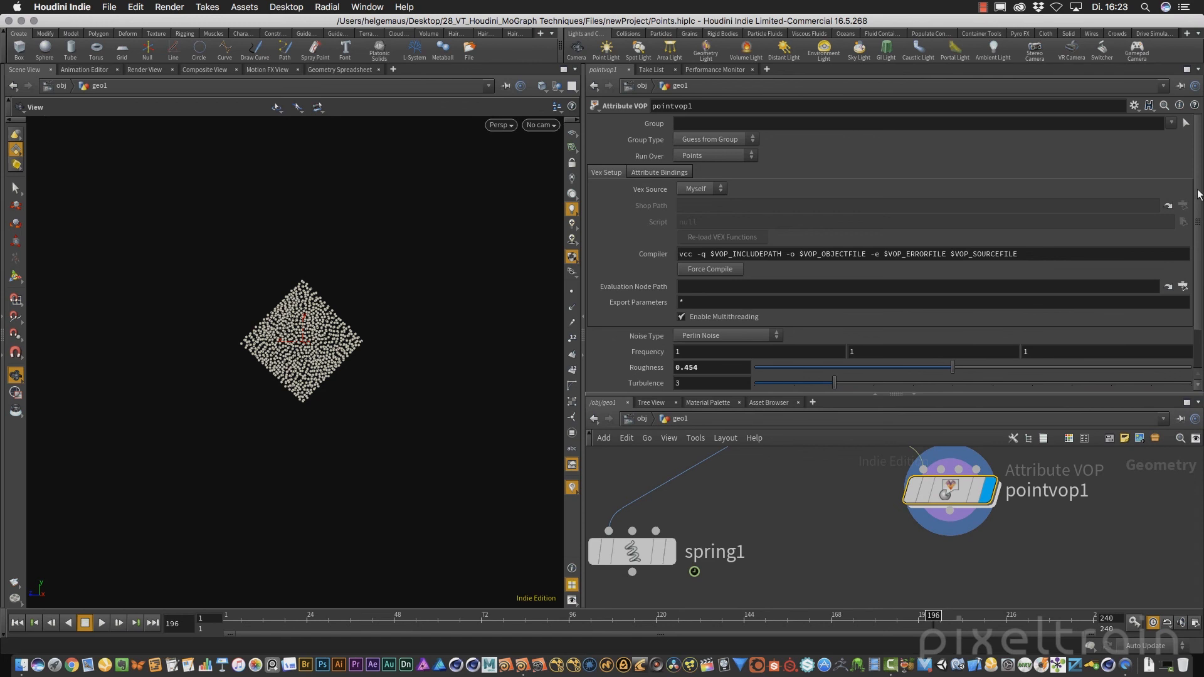
scroll(701, 374, "down", 2)
left_click(703, 382)
type("1")
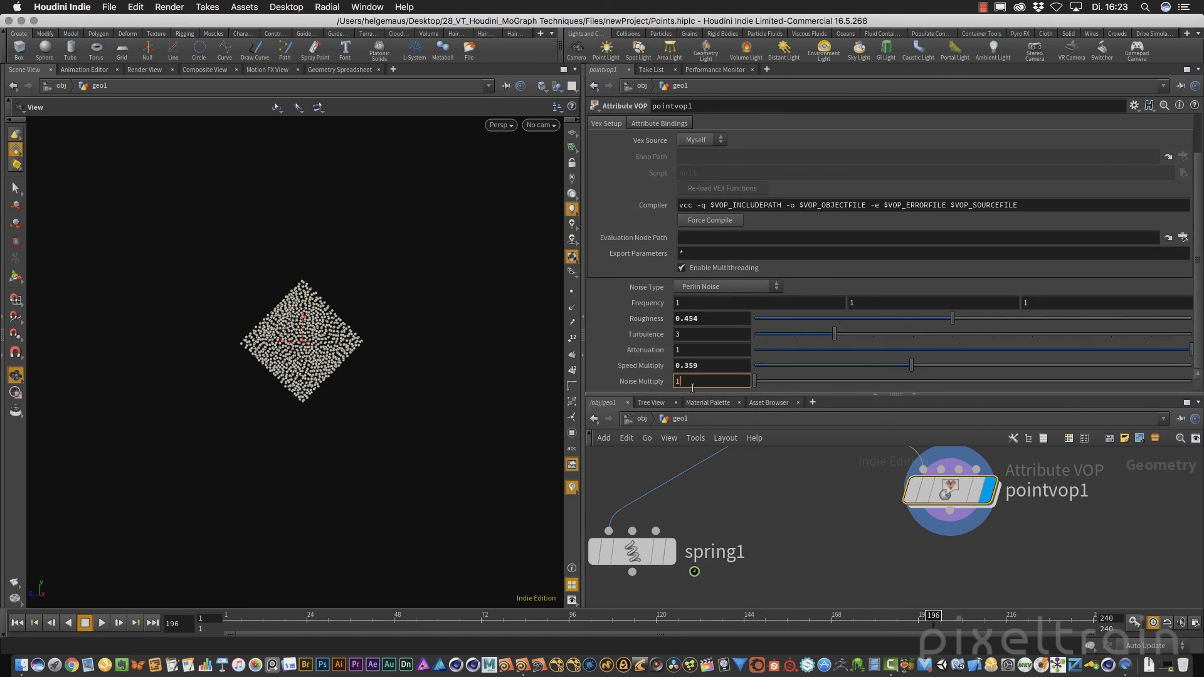
key("Return")
left_click(704, 383)
type(".1")
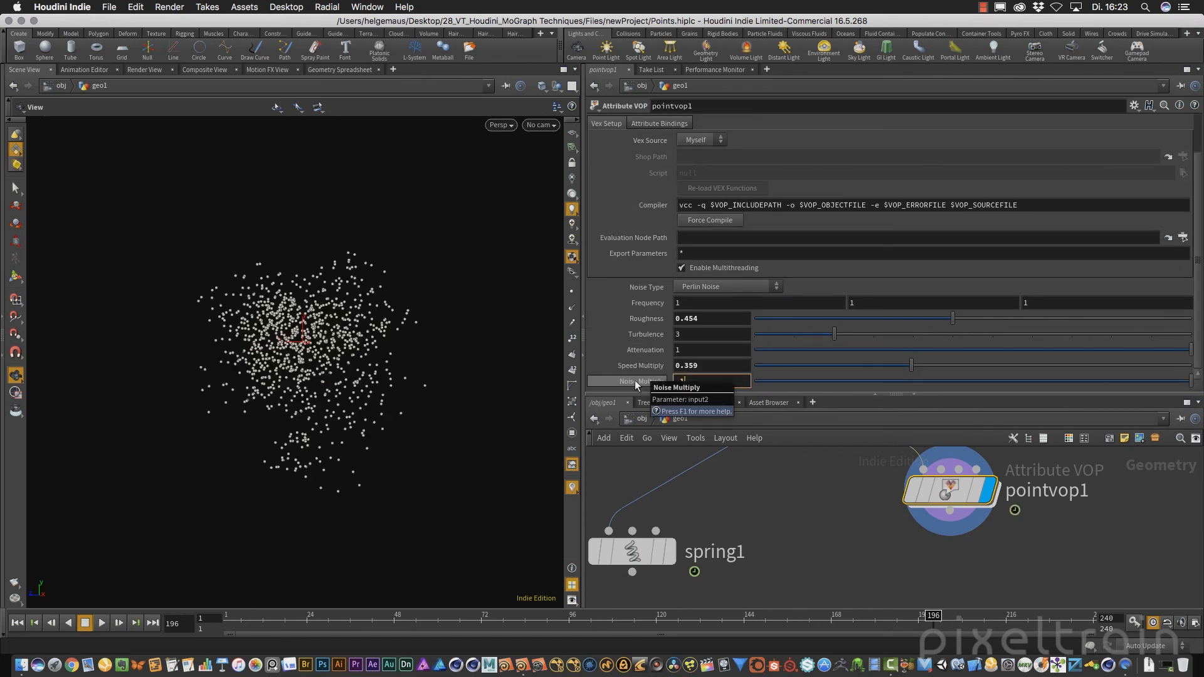
key("Return")
Step: Play the point animation from the first frame to check the noise displacement, and stop playback
left_click(17, 622)
left_click(102, 623)
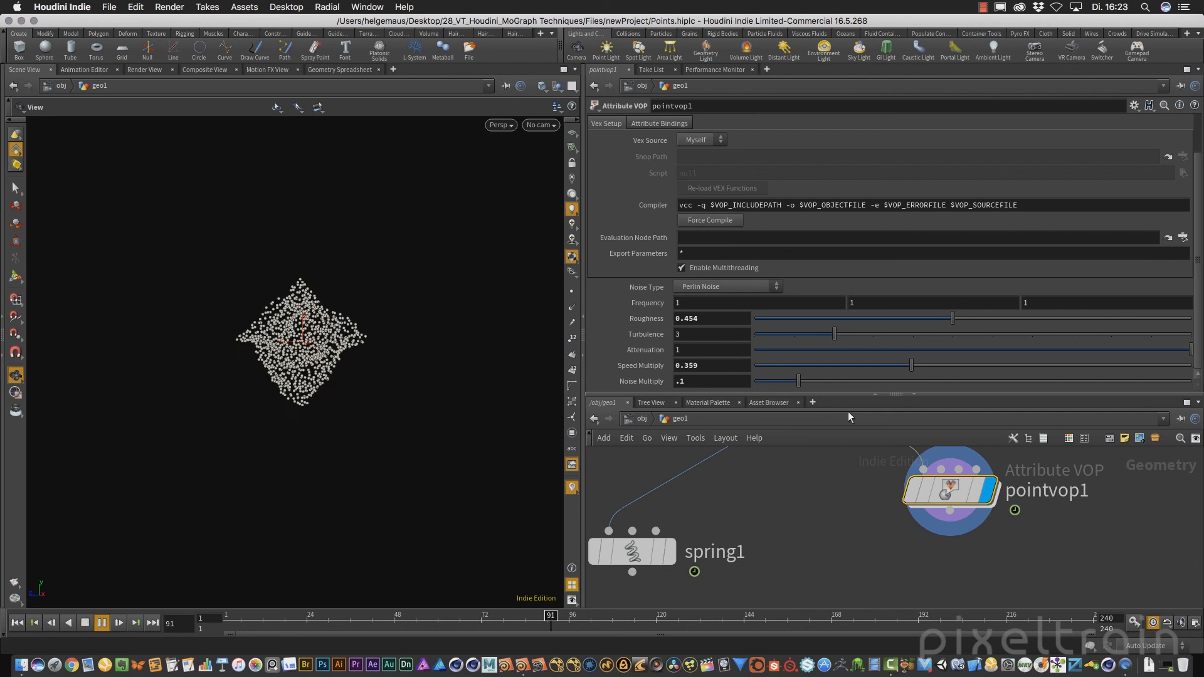
left_click(86, 624)
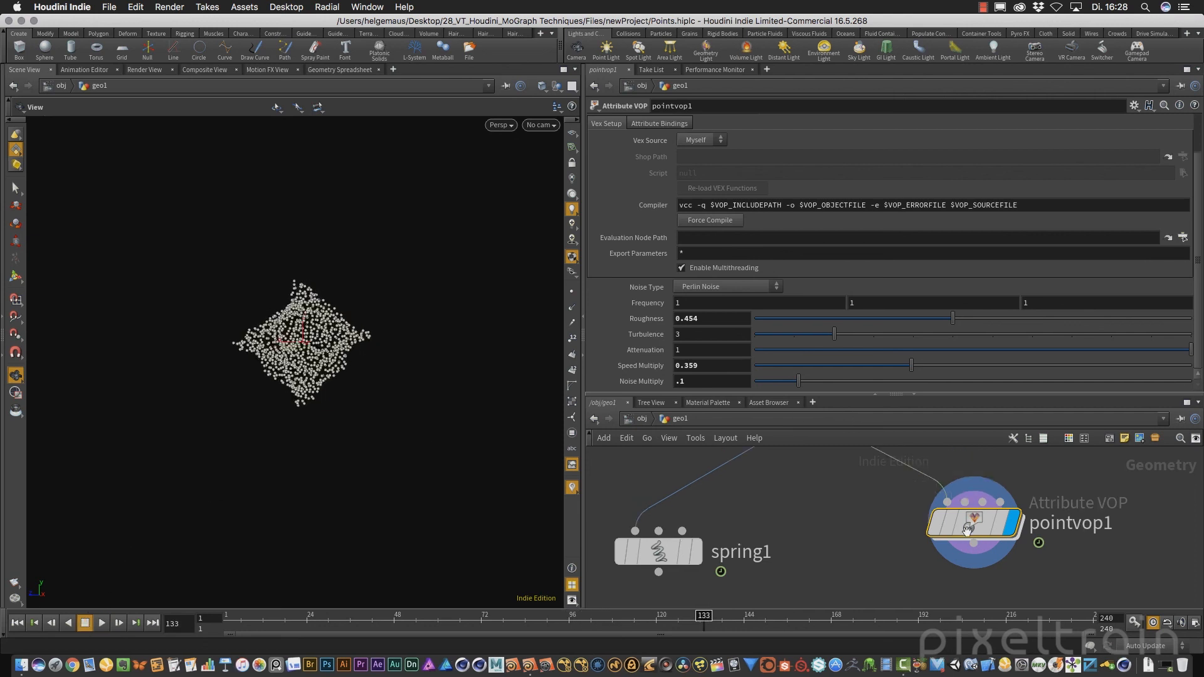